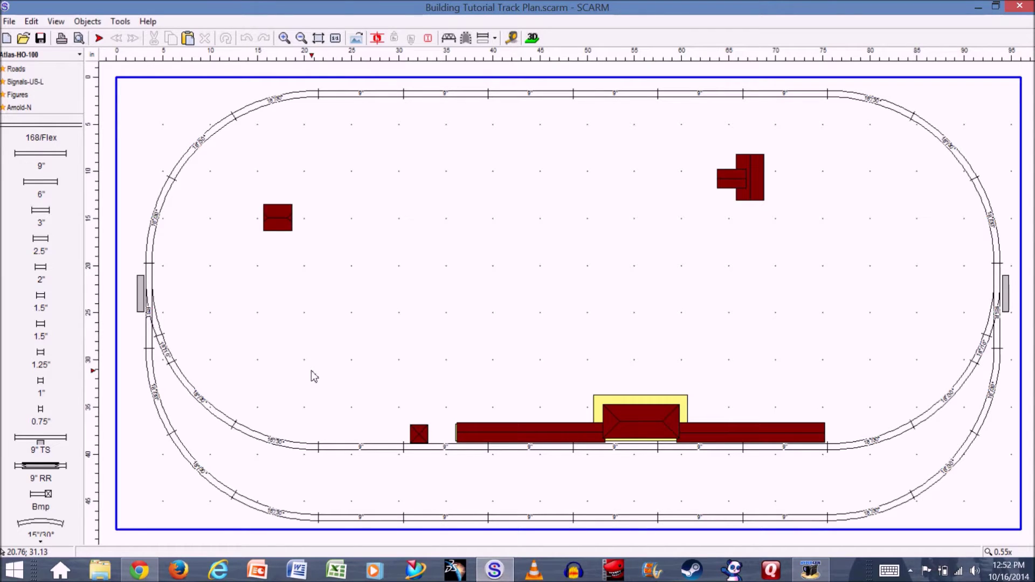
Step: Switch the object library to Roads with basic road sections
left_click(79, 55)
mouse_move(81, 82)
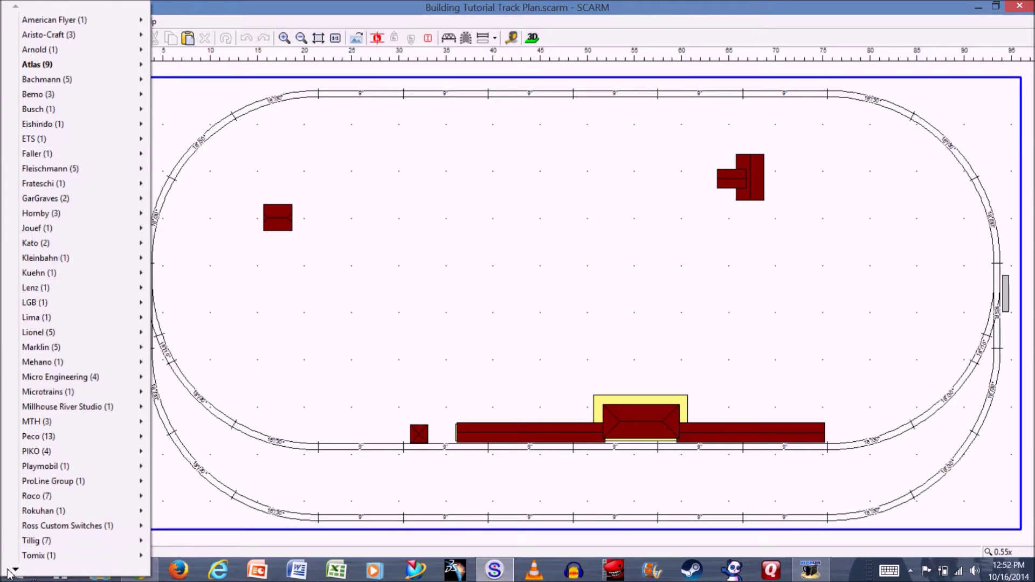
mouse_move(15, 569)
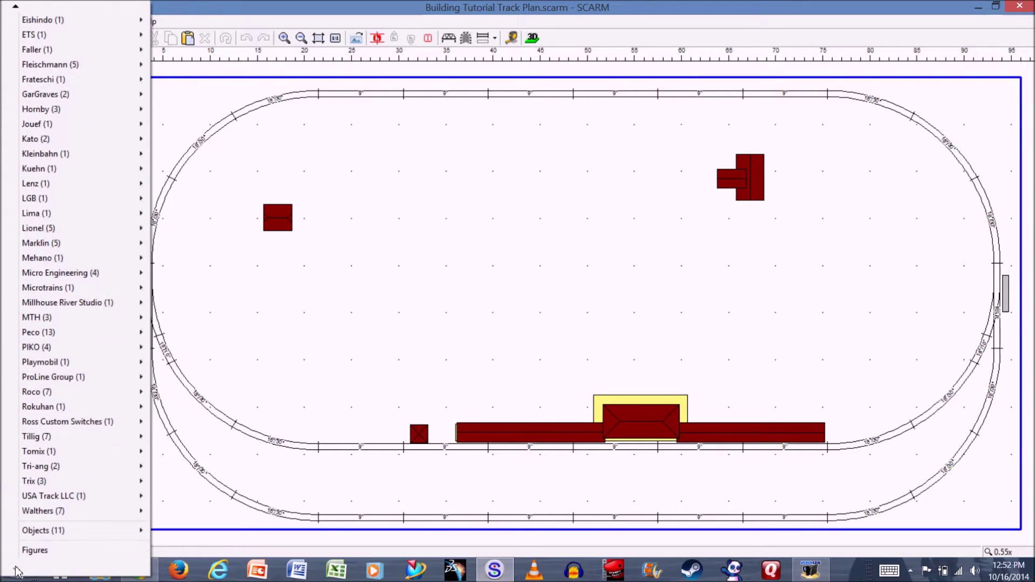
mouse_move(41, 534)
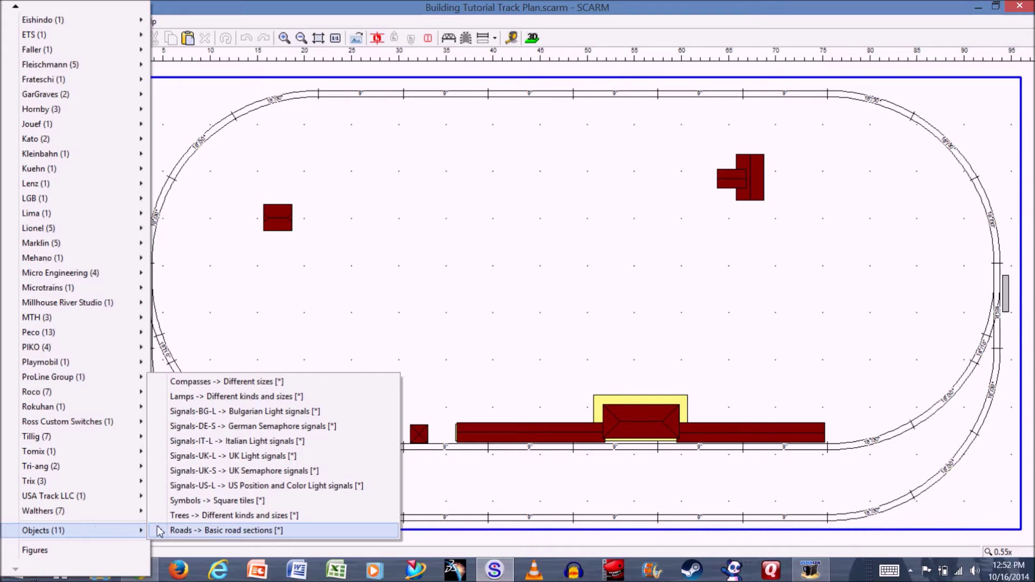
left_click(212, 532)
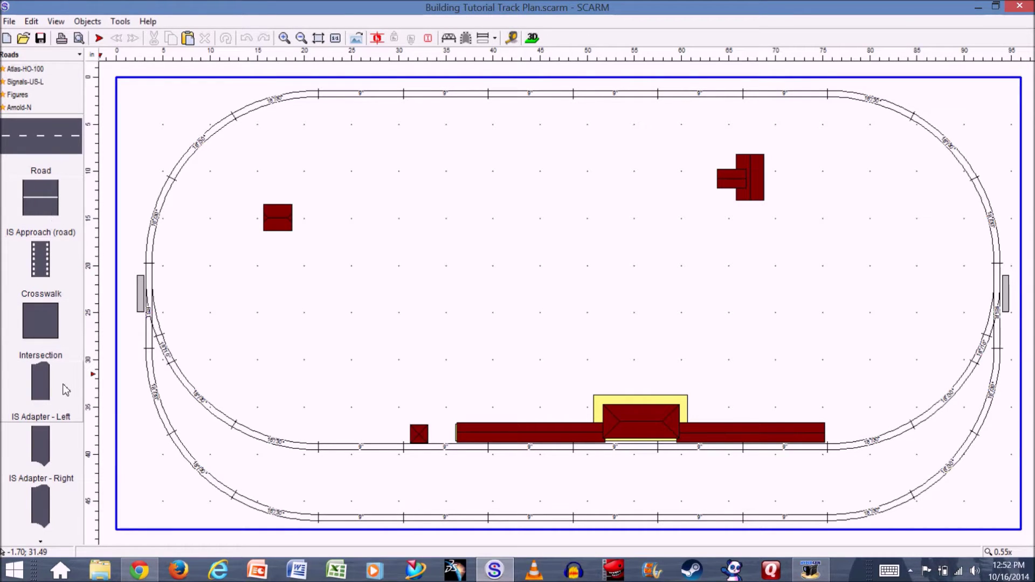
Step: Look through the available road pieces, from Road and Intersection to Boulevard and Road End
scroll(51, 370, "down", 5)
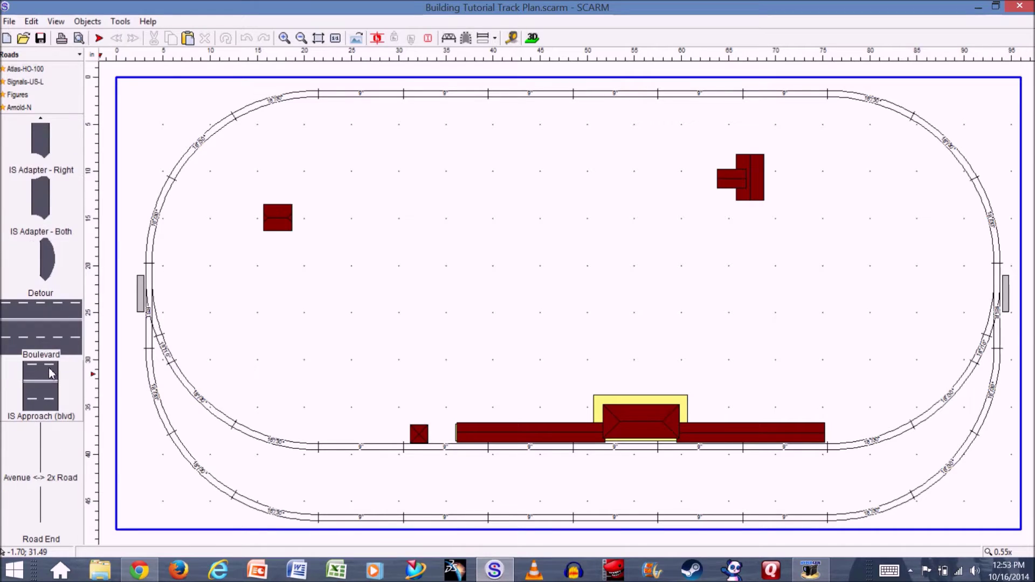
scroll(53, 375, "up", 5)
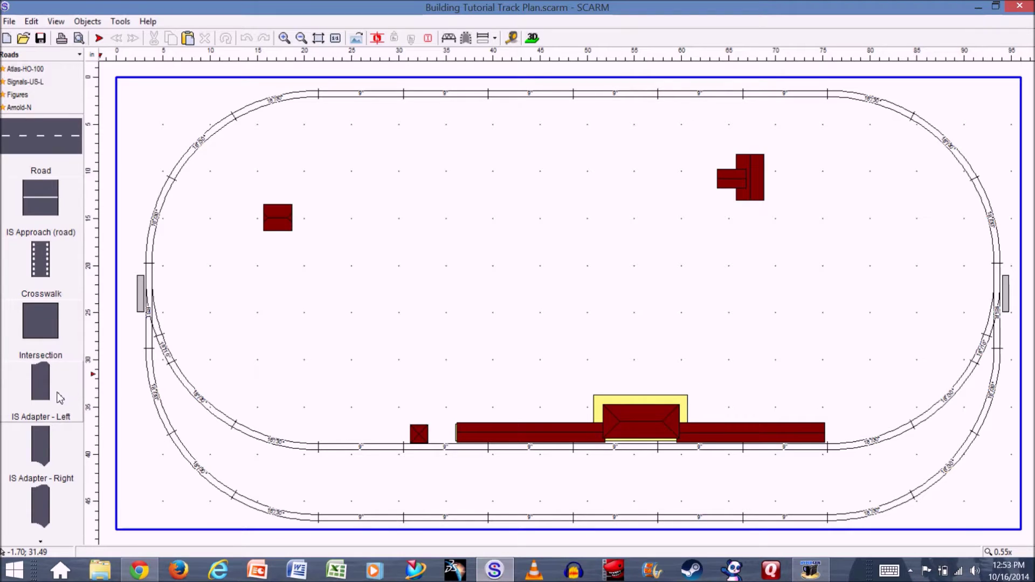
scroll(59, 398, "down", 2)
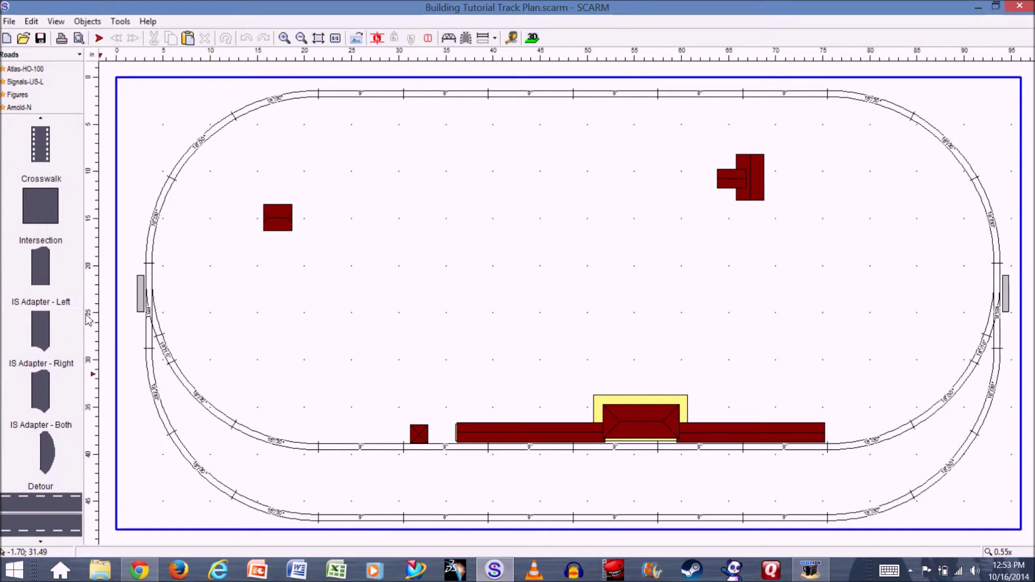
scroll(62, 391, "down", 2)
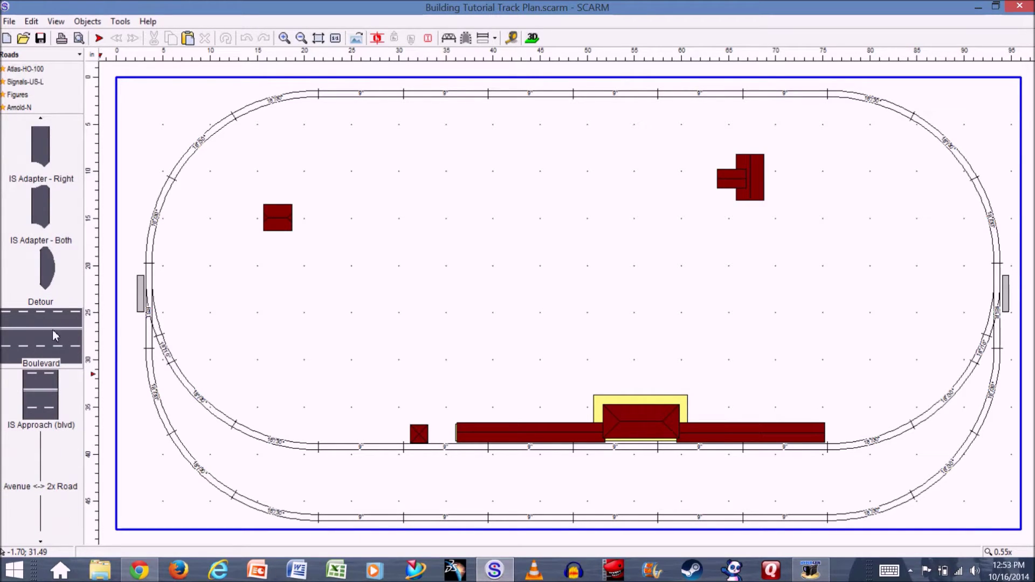
scroll(54, 398, "down", 1)
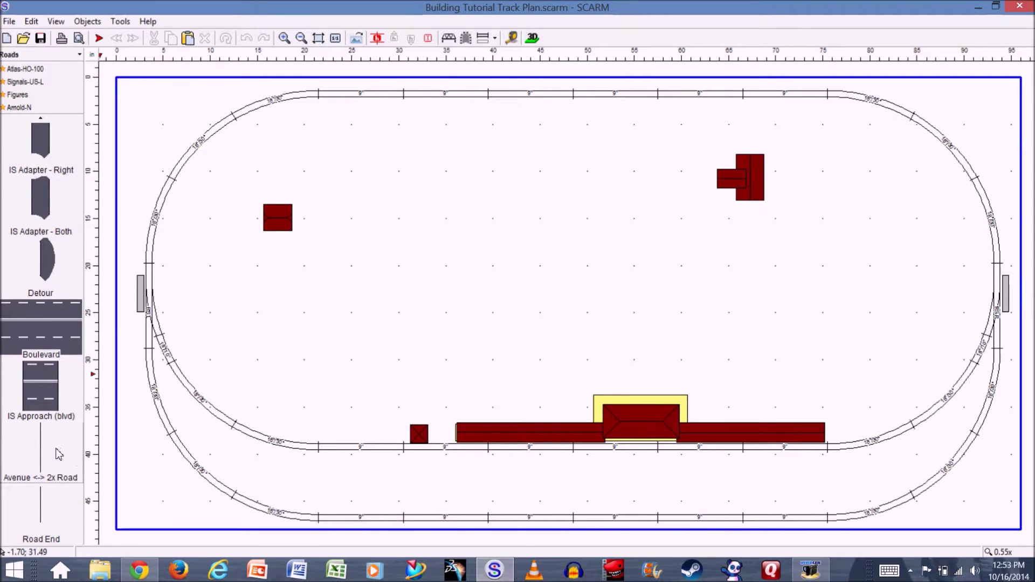
scroll(53, 408, "up", 5)
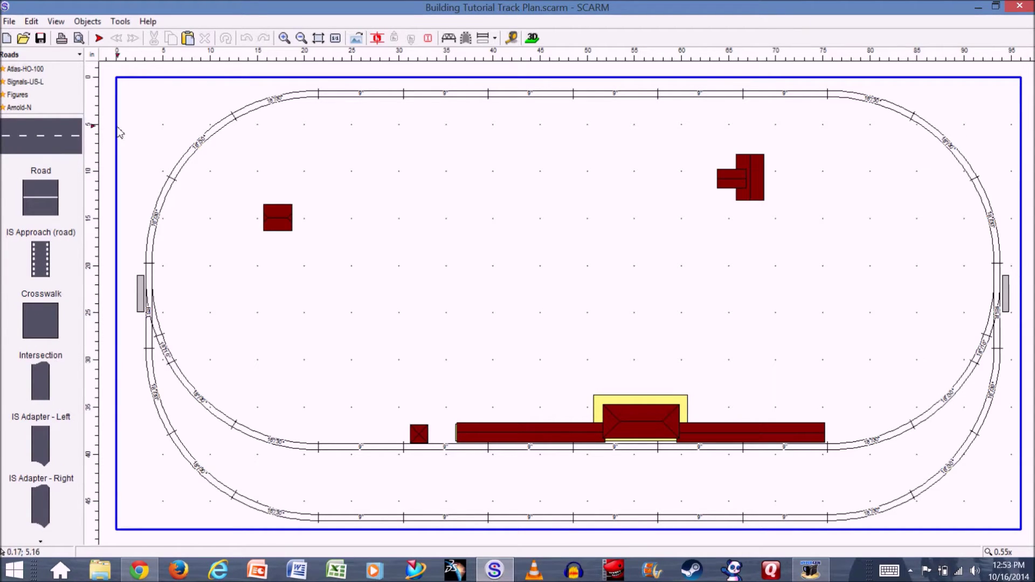
Step: Set a start point at about 43.86, 27.64 above the station and place an Intersection there without the Roundabout marking
left_click(99, 38)
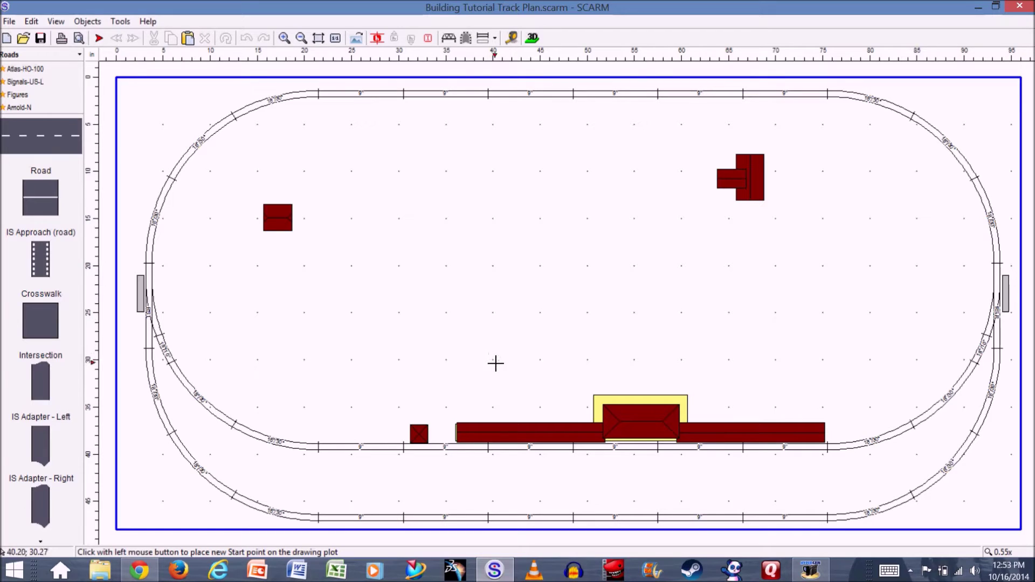
left_click(531, 338)
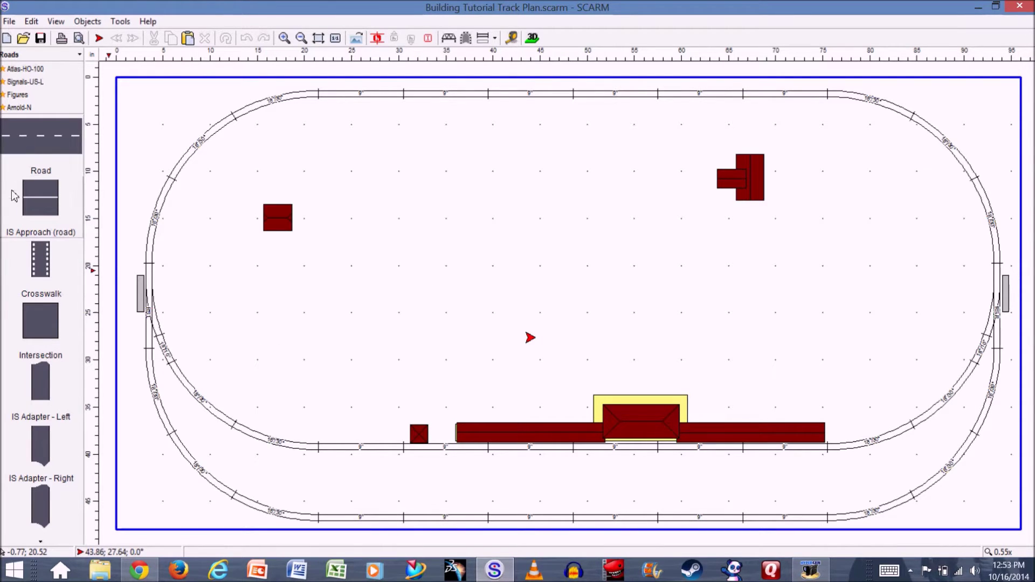
left_click(43, 318)
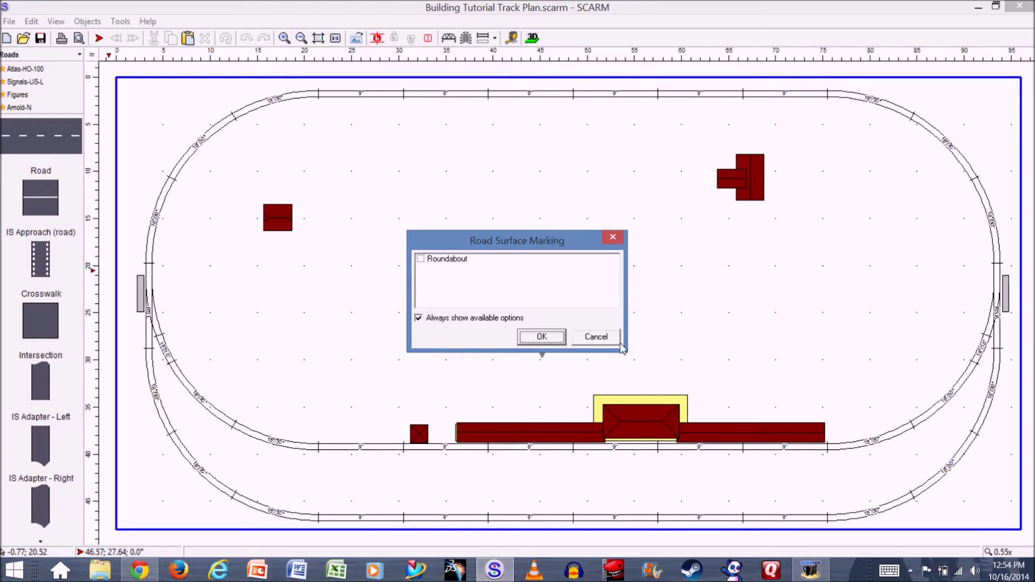
left_click(542, 340)
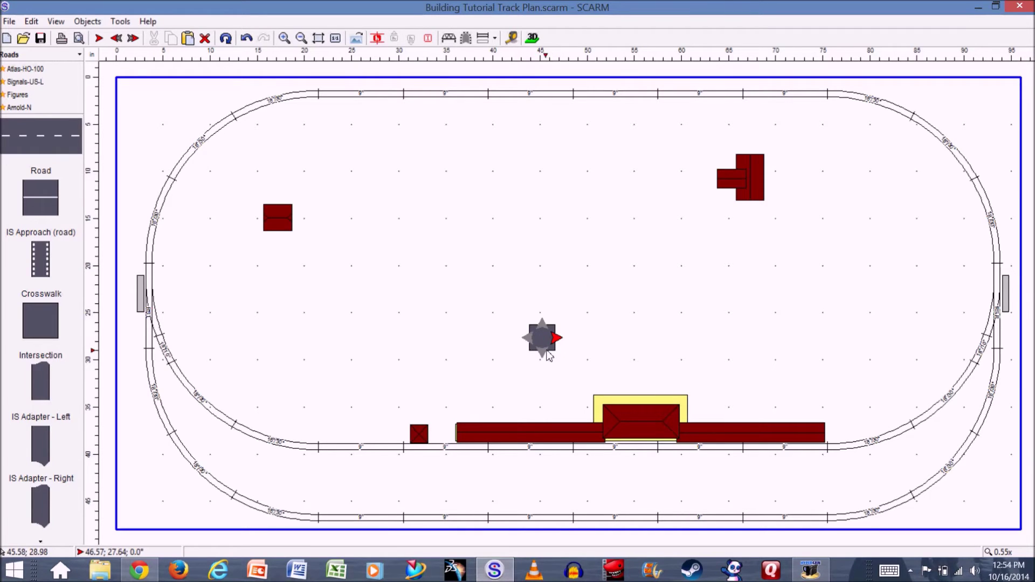
Step: Close off the intersection's lower side, facing the station, with a Road End piece
left_click(540, 352)
scroll(46, 455, "down", 5)
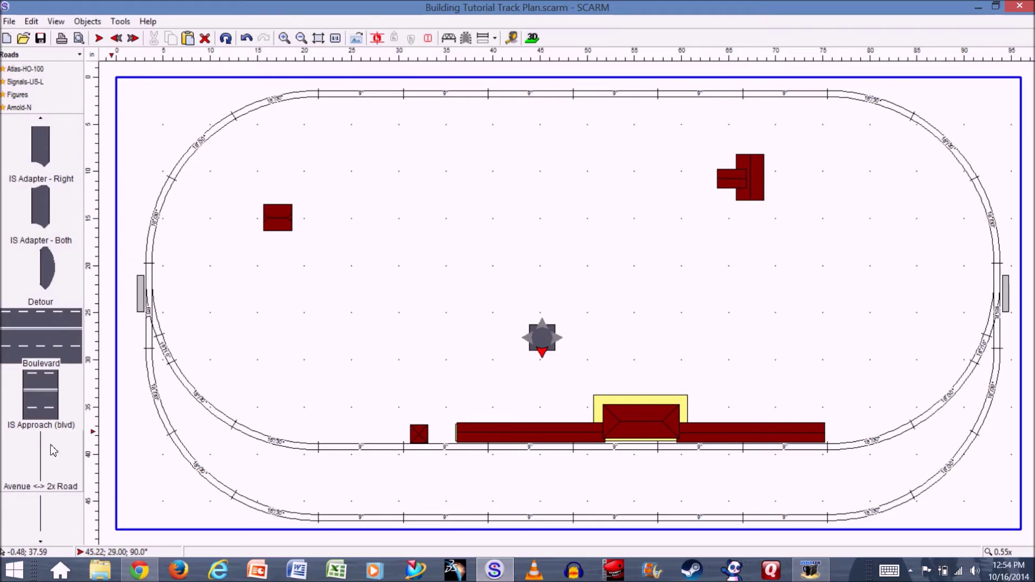
key("Tab")
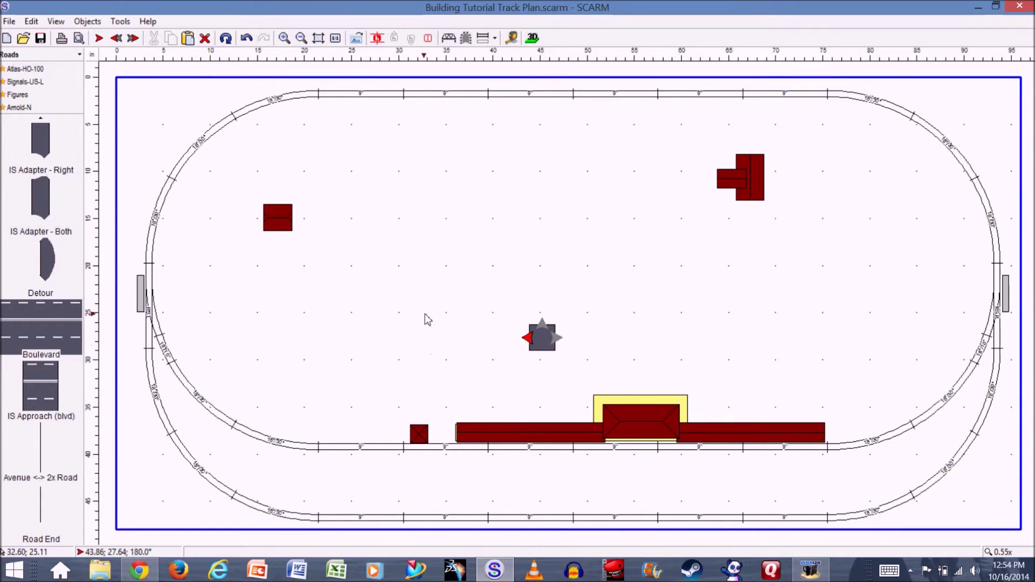
Step: Open the Toolbox and set it to Flex-tracks modelling
scroll(41, 331, "up", 5)
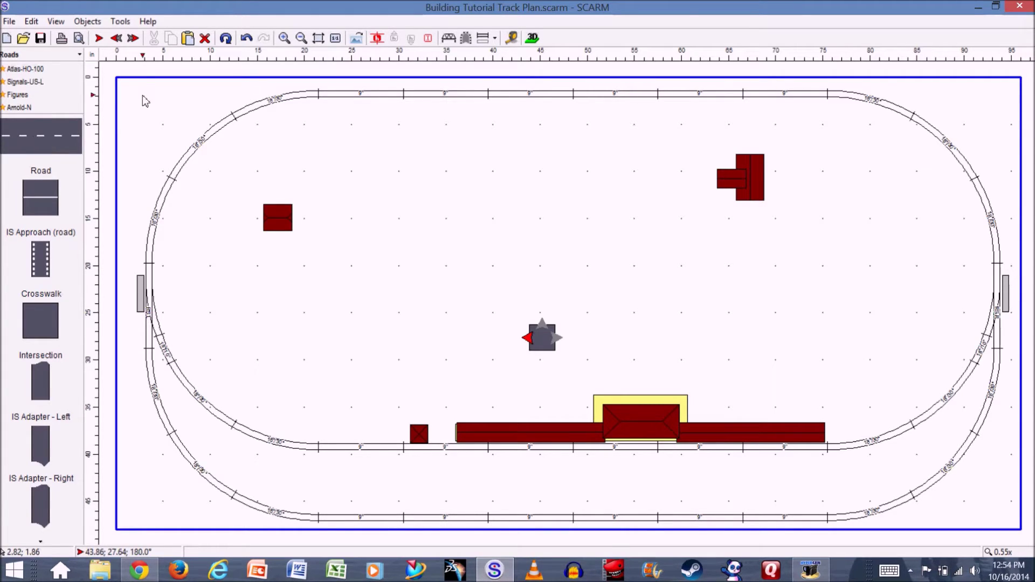
left_click(120, 22)
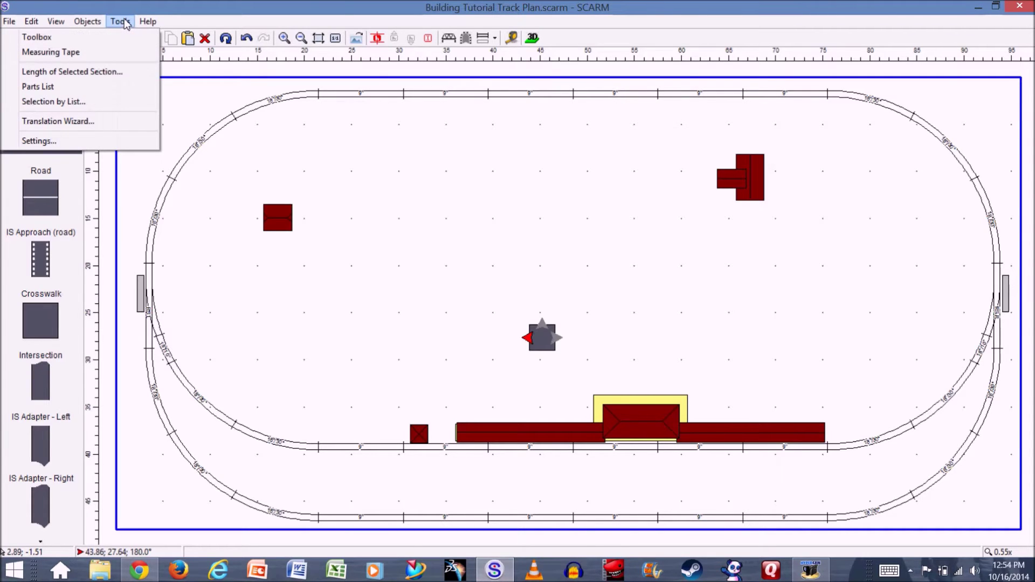
left_click(91, 37)
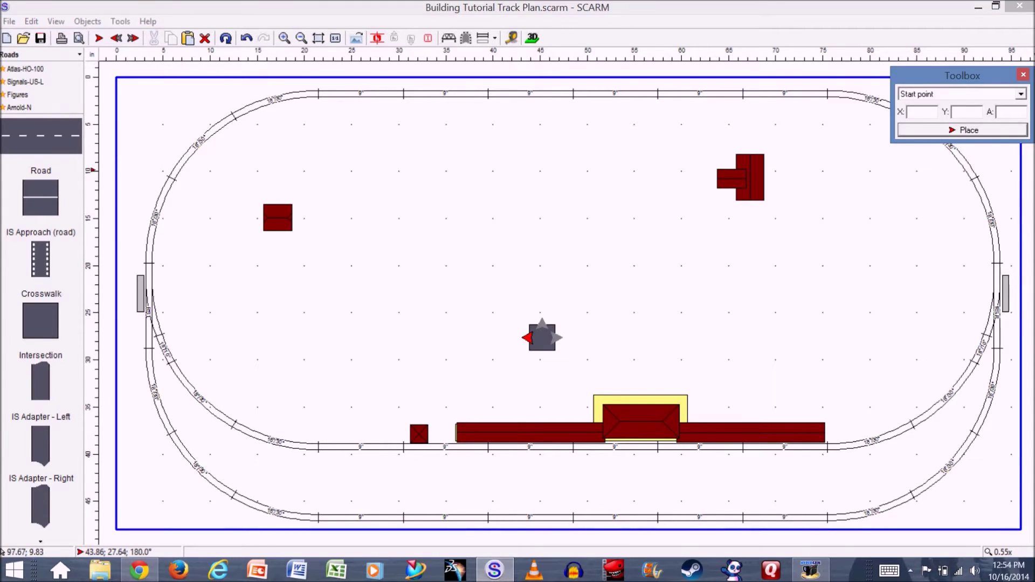
left_click(1021, 94)
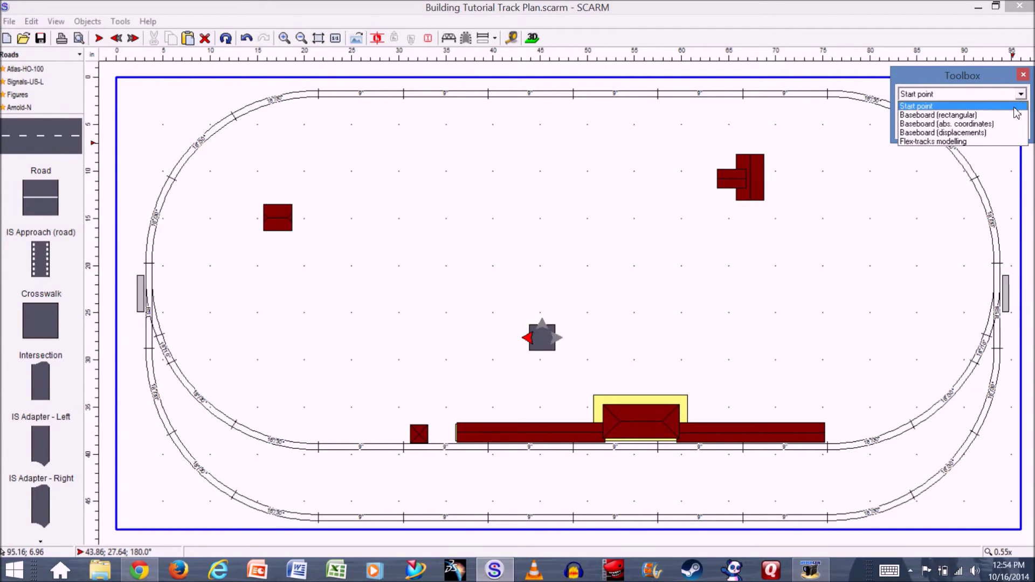
left_click(976, 142)
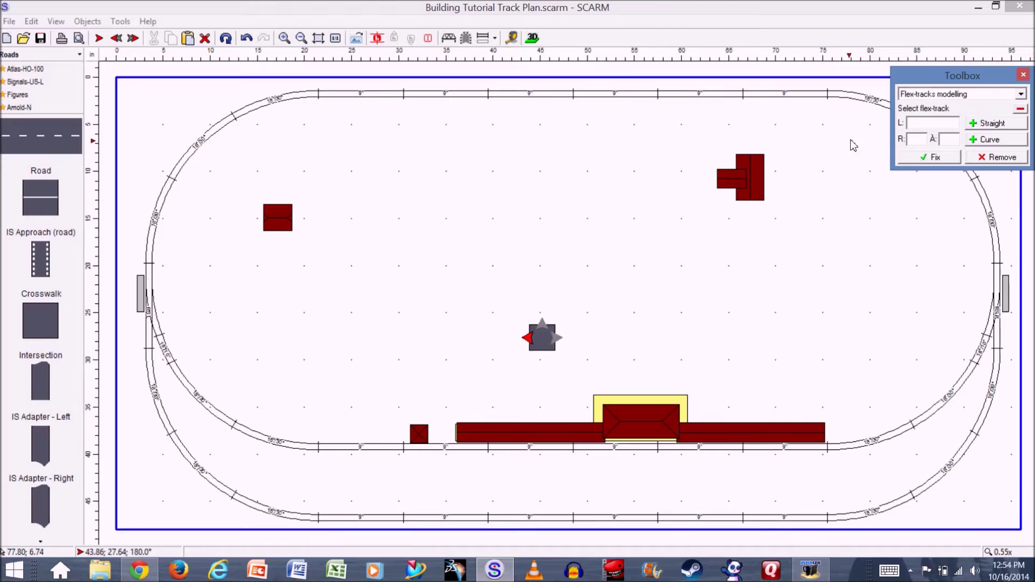
Step: Lay two curved roads with single dashed center lines from the intersection's left side to the baseboard's left edge, and cap them with a Road End
left_click(52, 144)
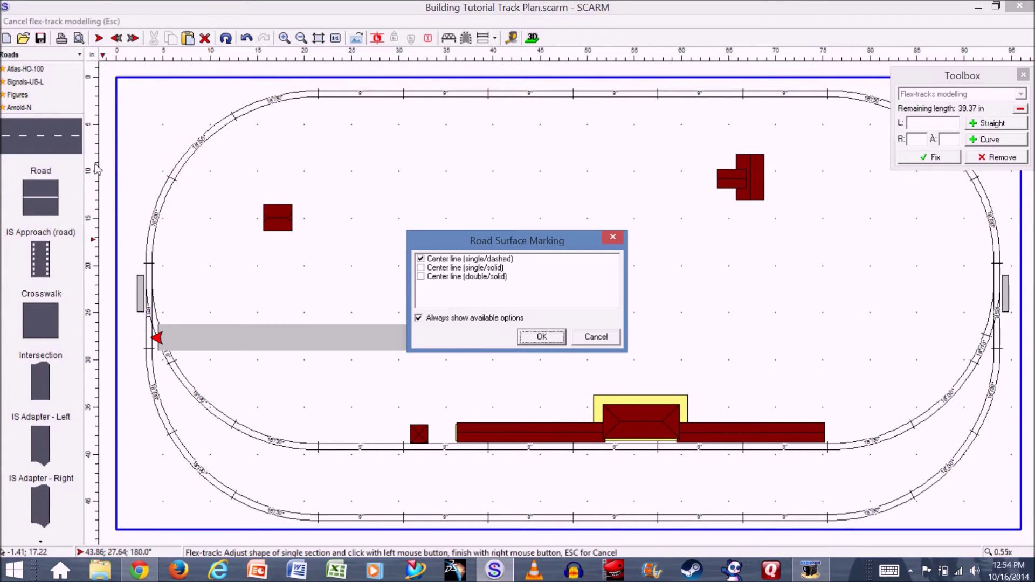
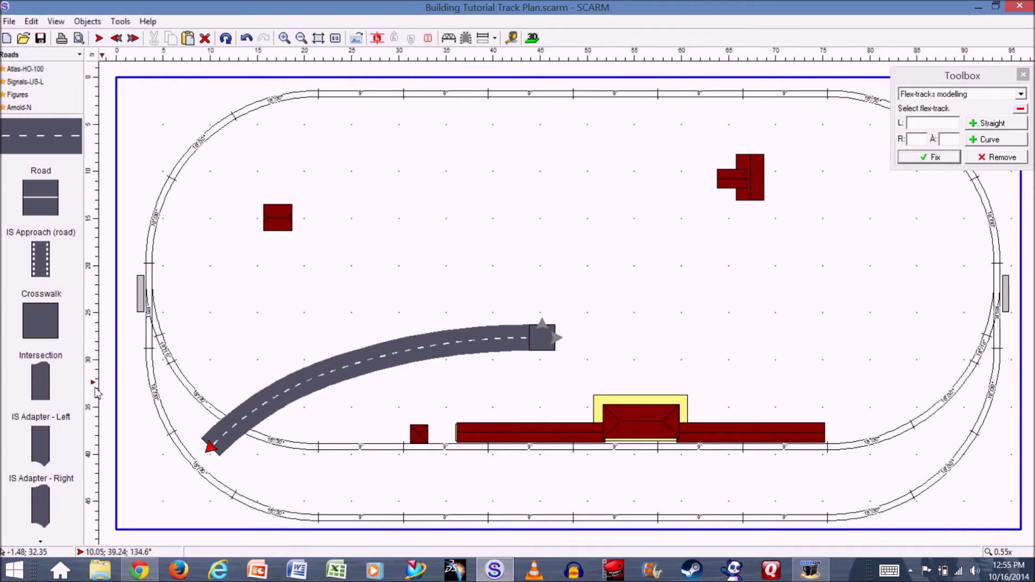
left_click(41, 145)
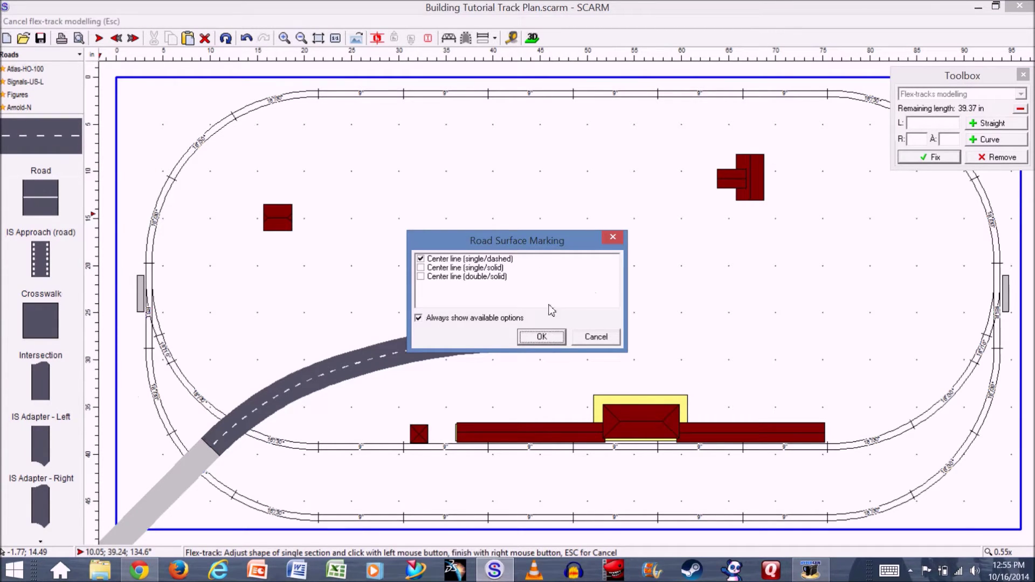
left_click(541, 337)
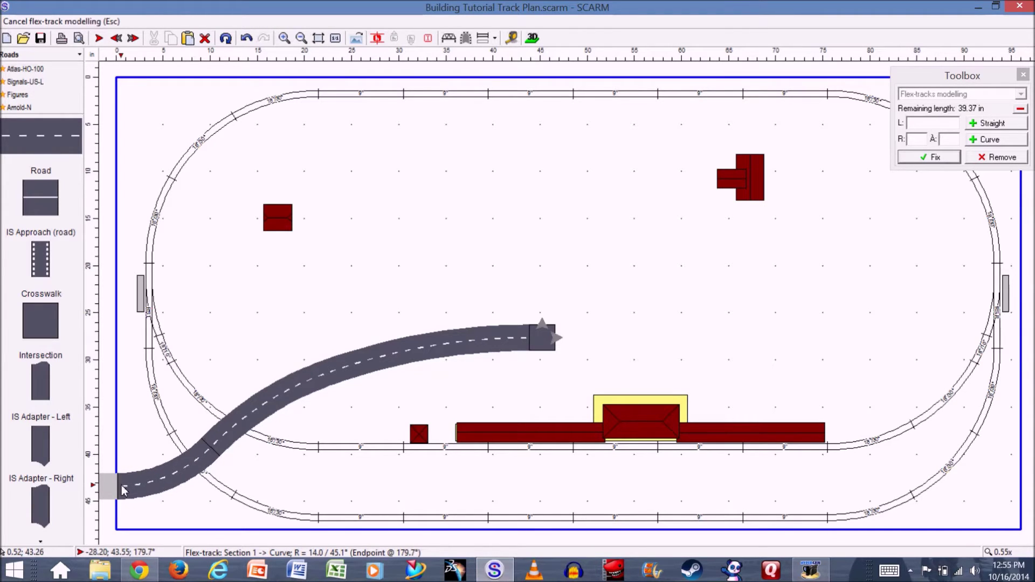
left_click(123, 489)
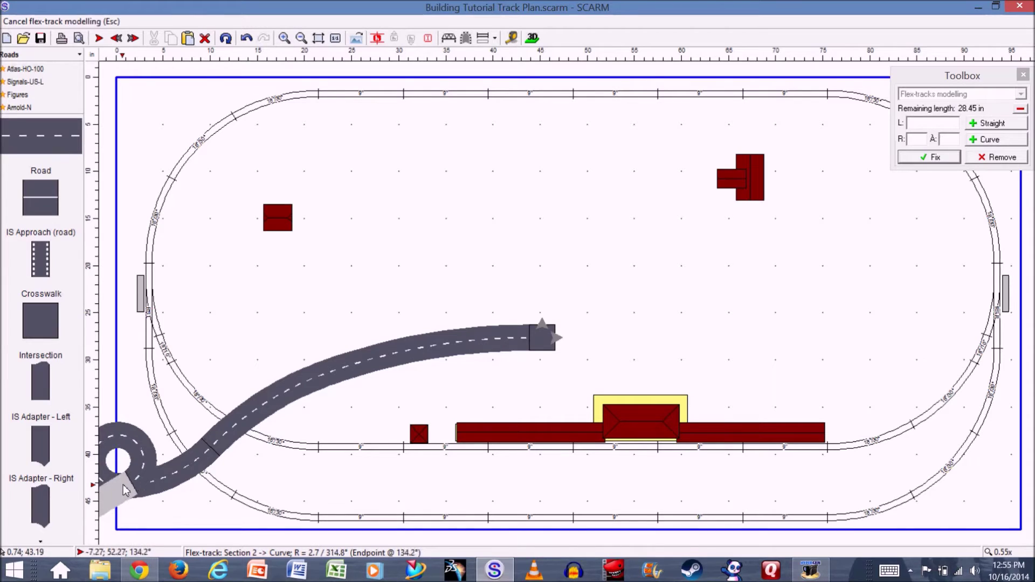
left_click(937, 162)
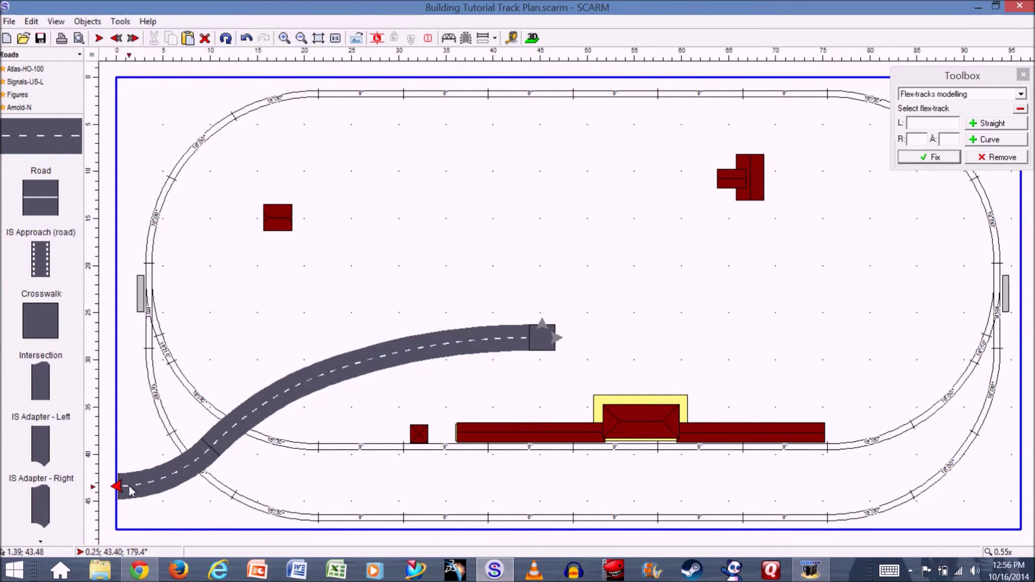
scroll(54, 496, "down", 5)
key("Tab")
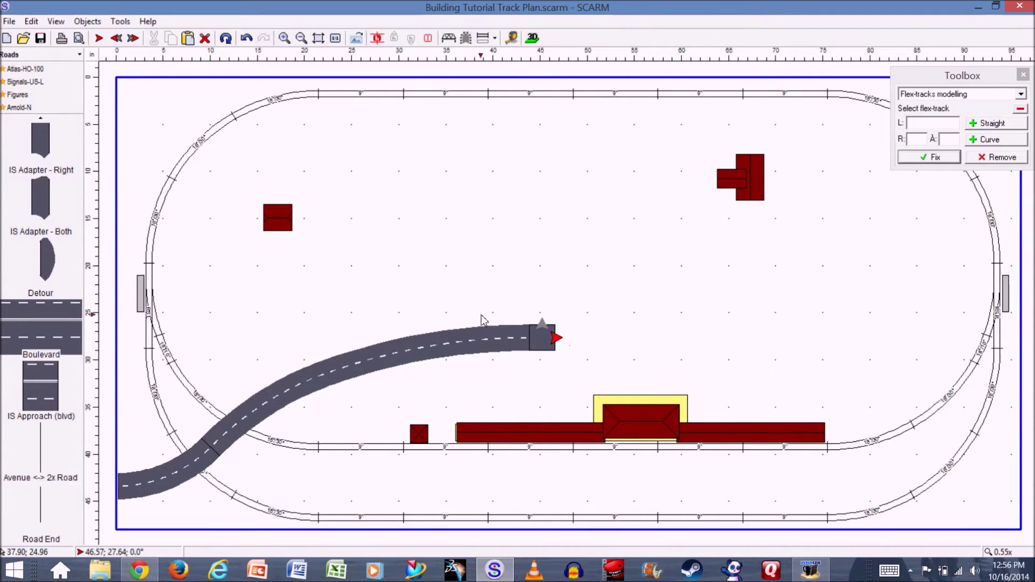
Step: Lay a two-curve road with a single dashed center line from the intersection's right side, ending at about 83.96, 19.60 inside the right track curve
scroll(616, 370, "up", 2)
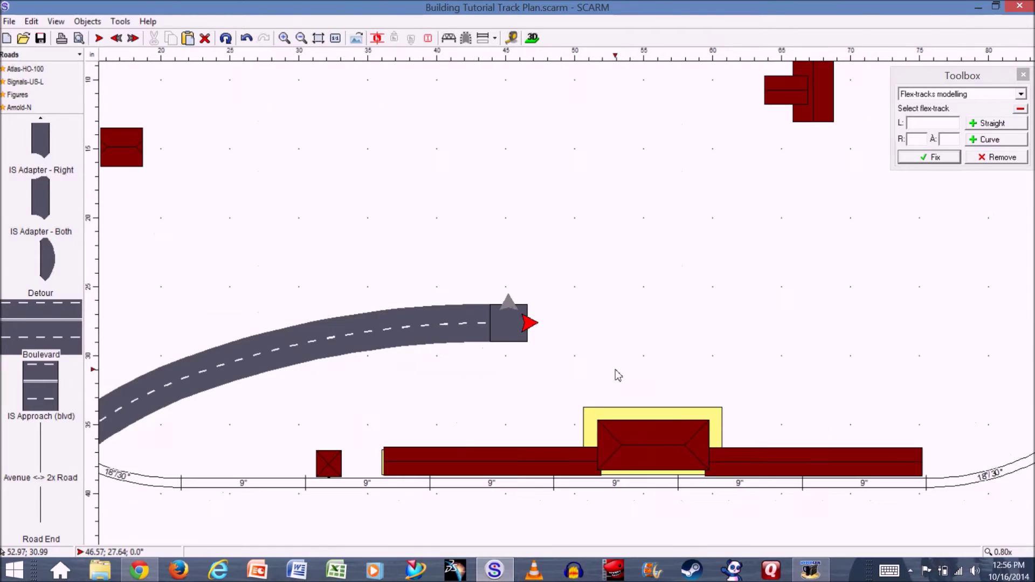
scroll(616, 370, "down", 3)
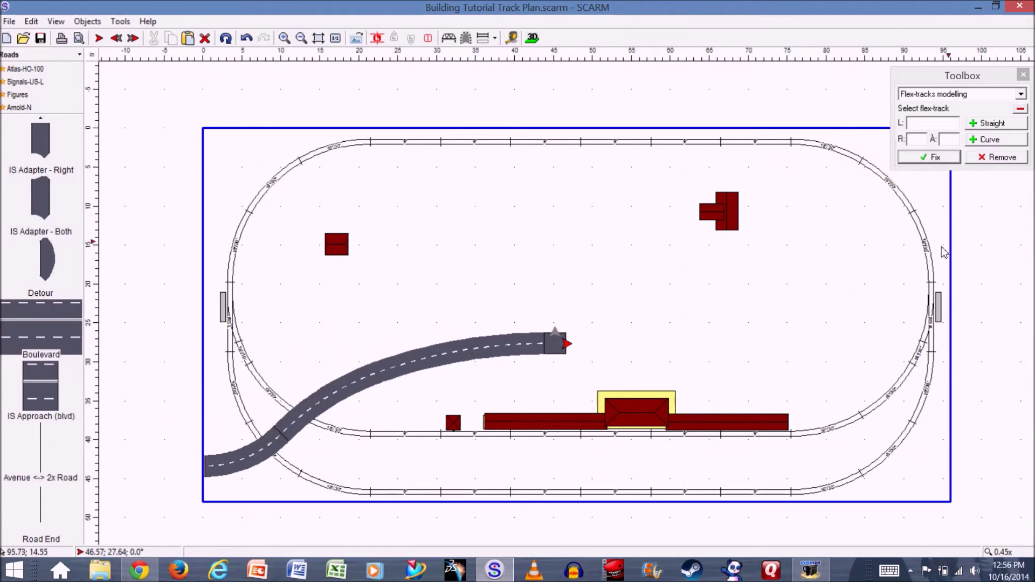
scroll(64, 248, "up", 5)
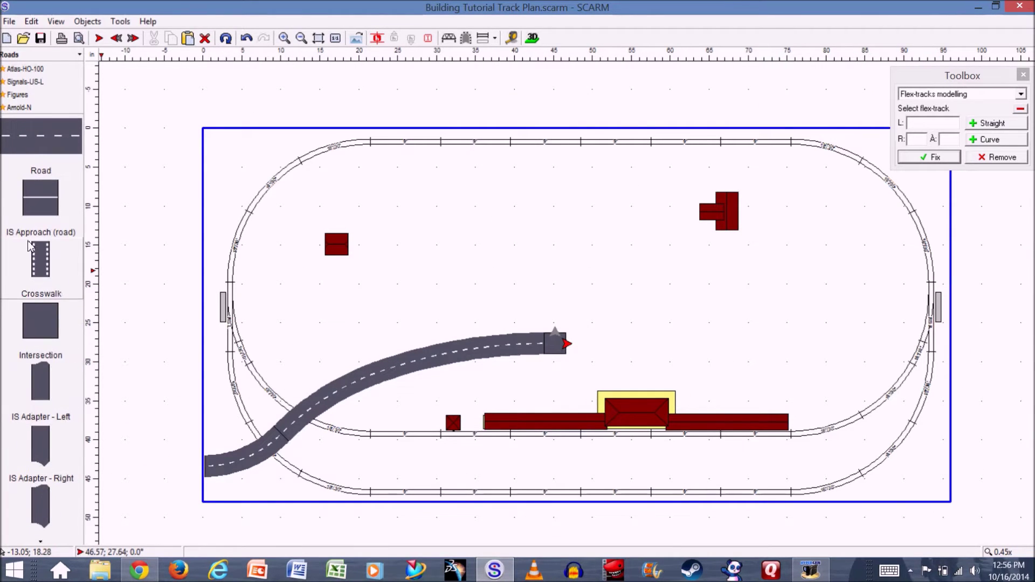
left_click(58, 159)
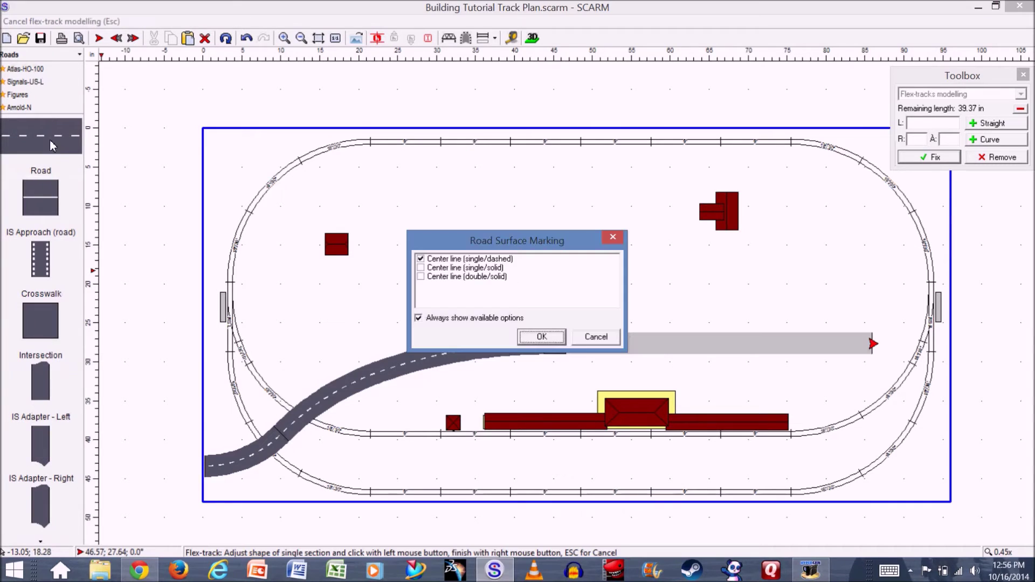
left_click(550, 339)
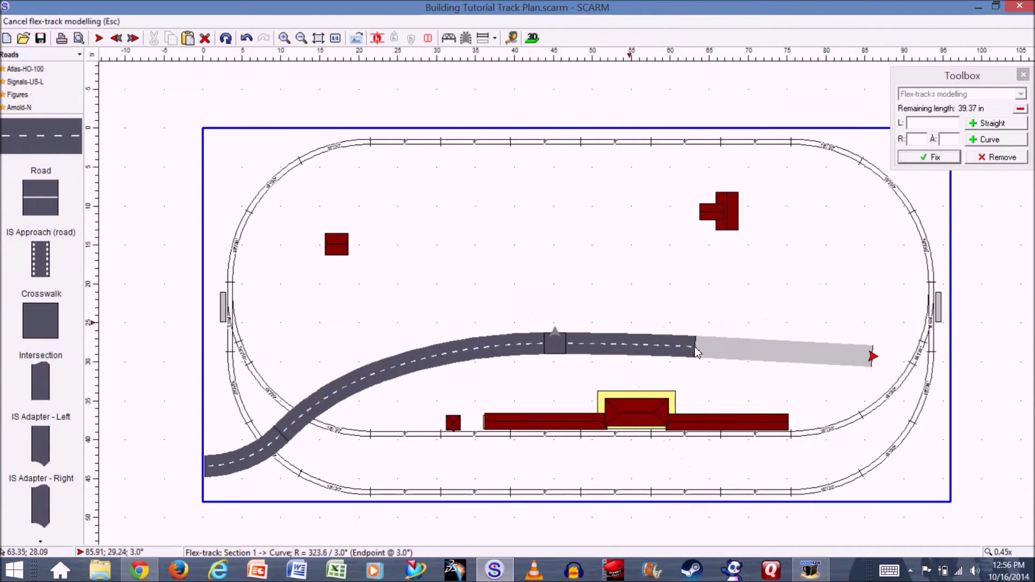
left_click(783, 325)
double_click(863, 277)
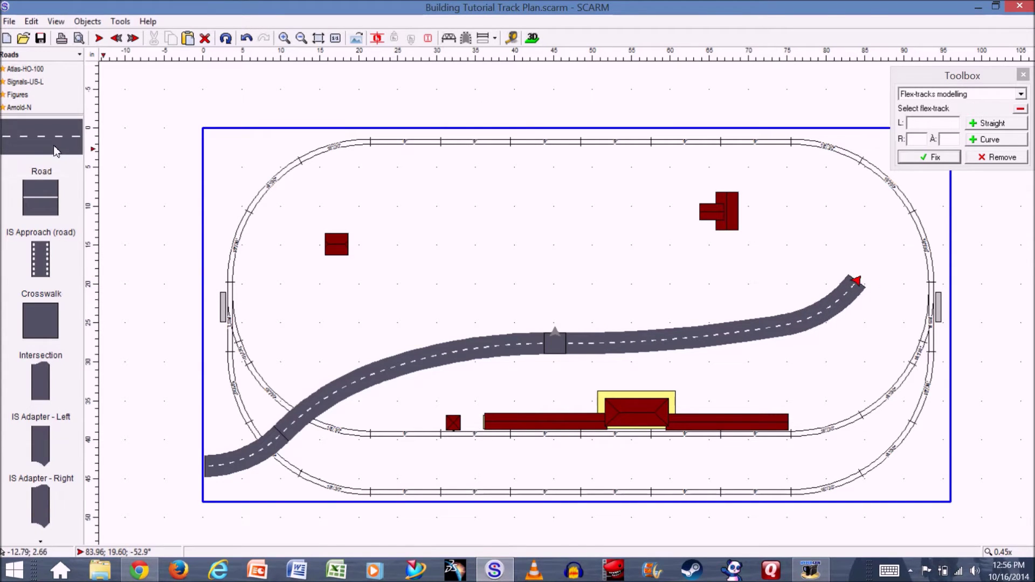
Step: Extend the right road with a single dashed center line across the track to the baseboard's right edge, and cap it with a Road End
left_click(56, 151)
left_click(542, 337)
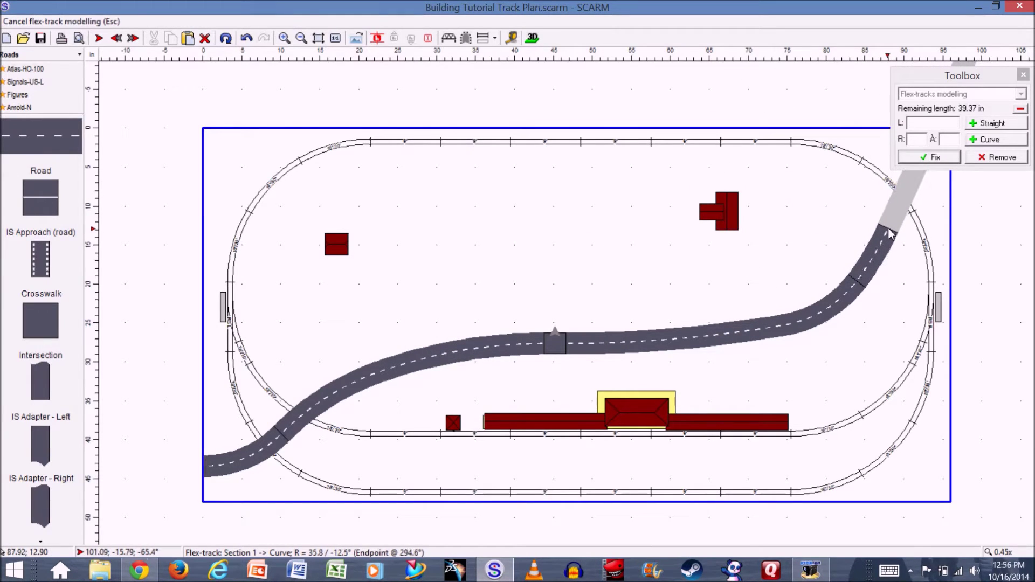
left_click(897, 221)
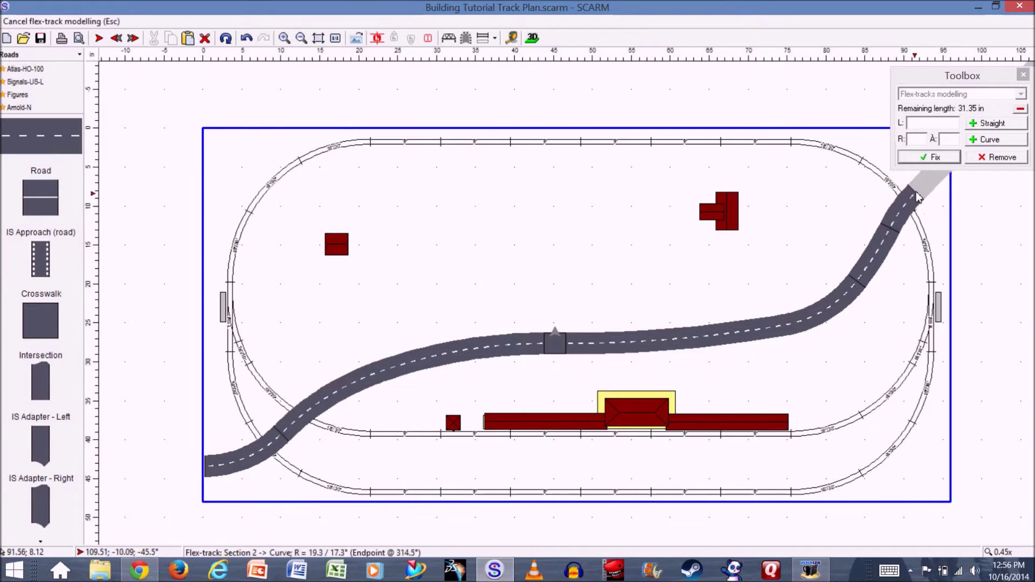
left_click(935, 184)
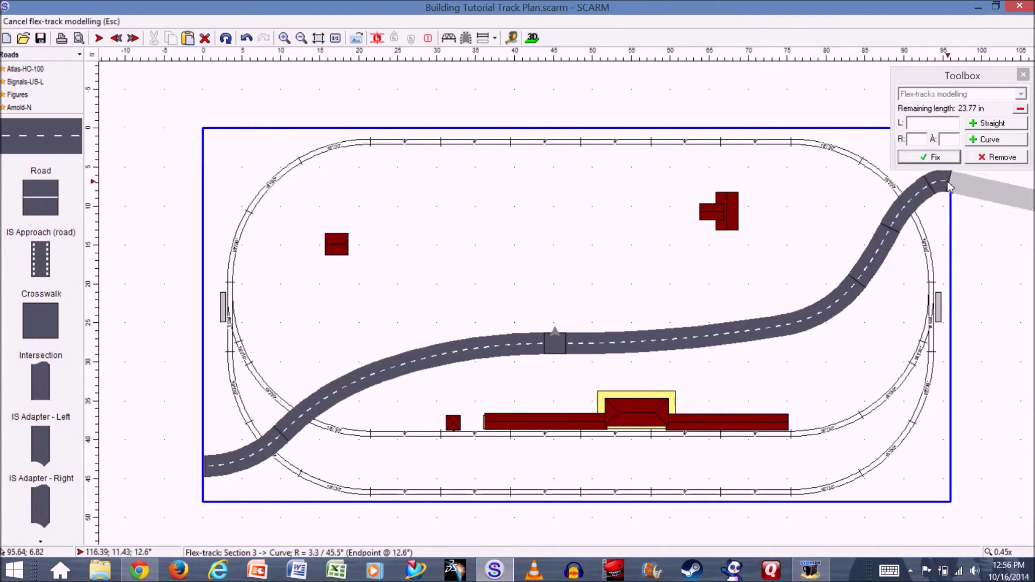
left_click(950, 183)
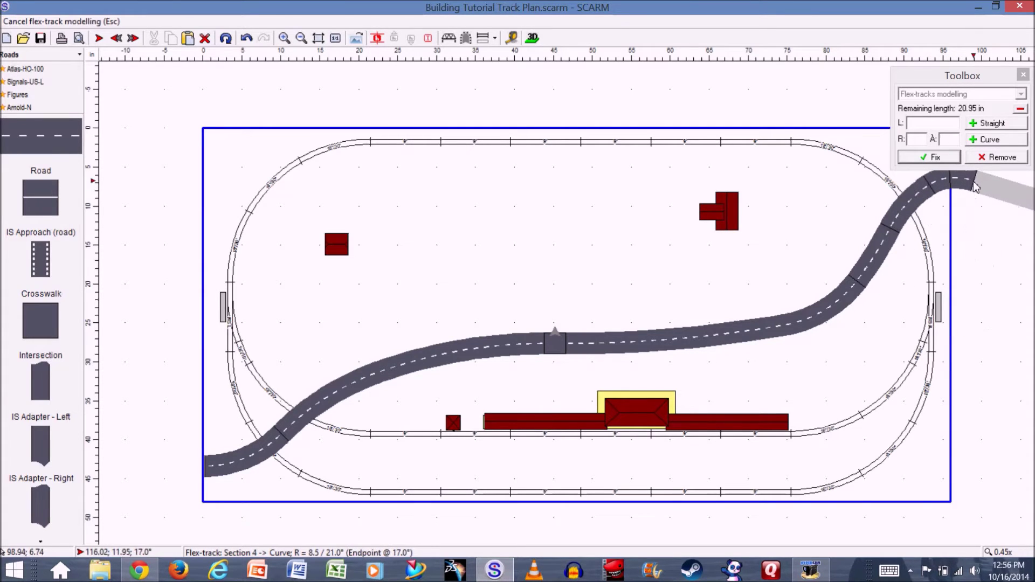
left_click(952, 158)
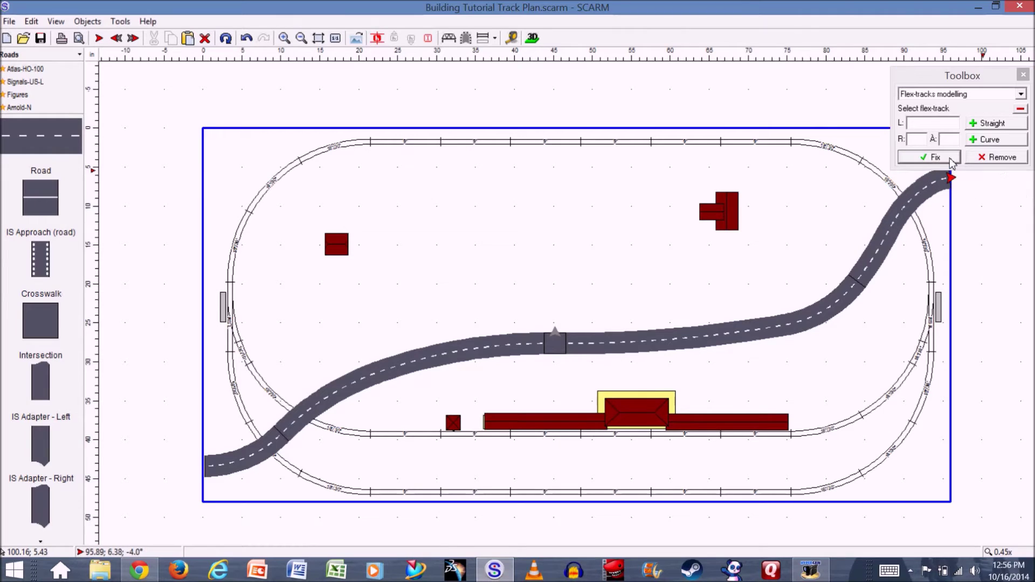
scroll(34, 483, "down", 5)
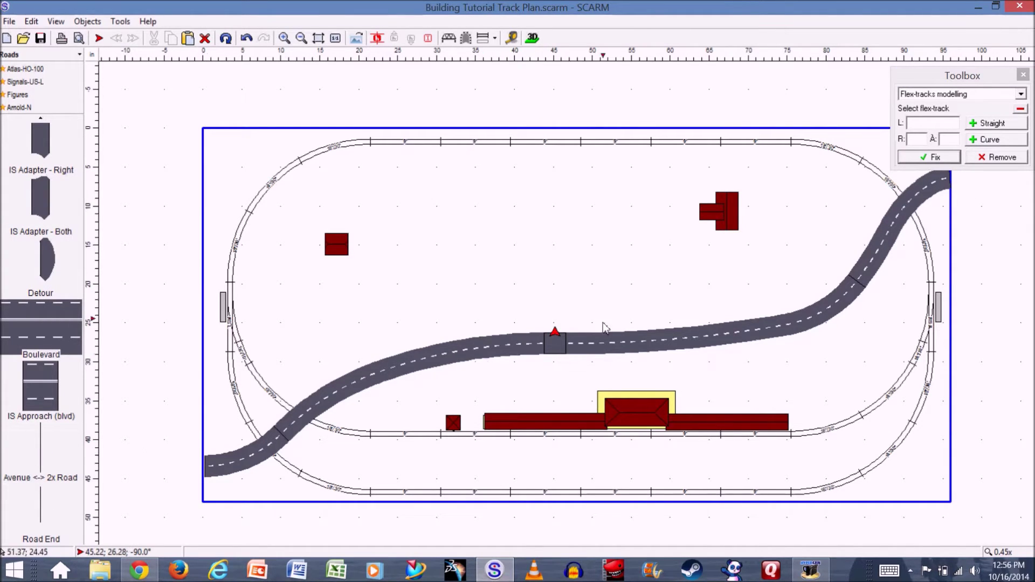
Step: Lay a curved road with a single dashed center line from the intersection's upper side, ending at about 14.51, 7.98 above the small left house
scroll(22, 267, "up", 5)
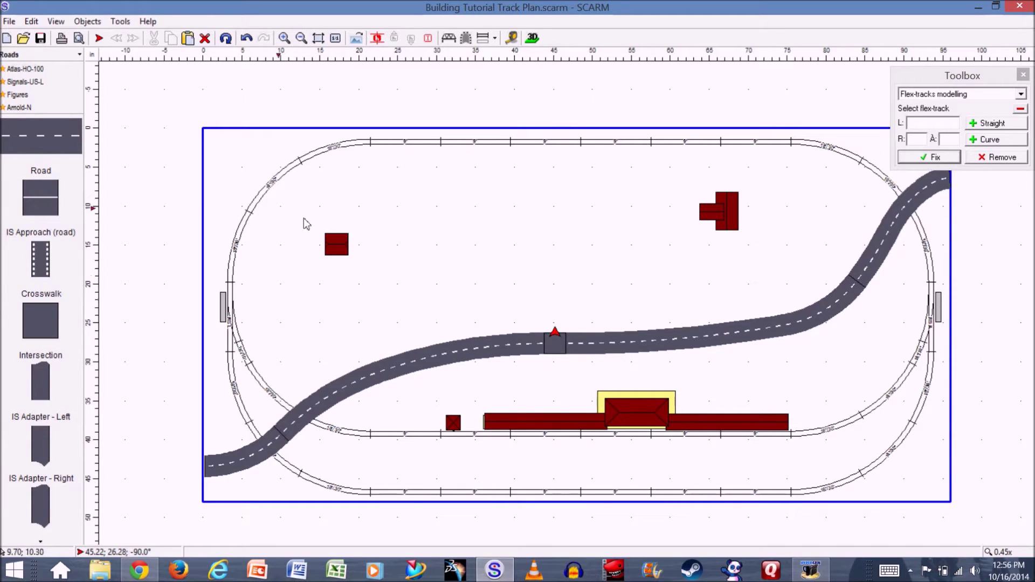
left_click(65, 162)
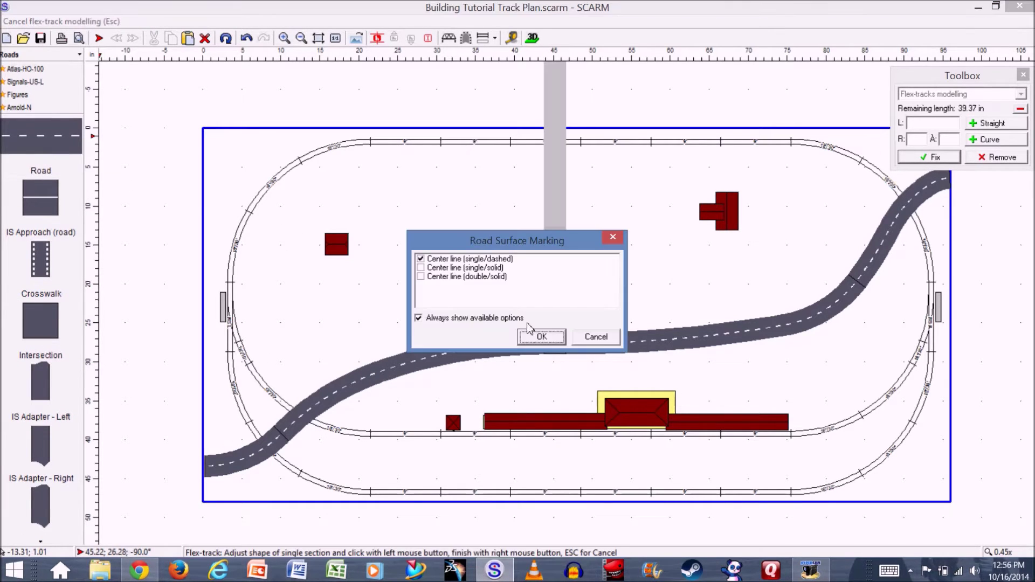
left_click(541, 337)
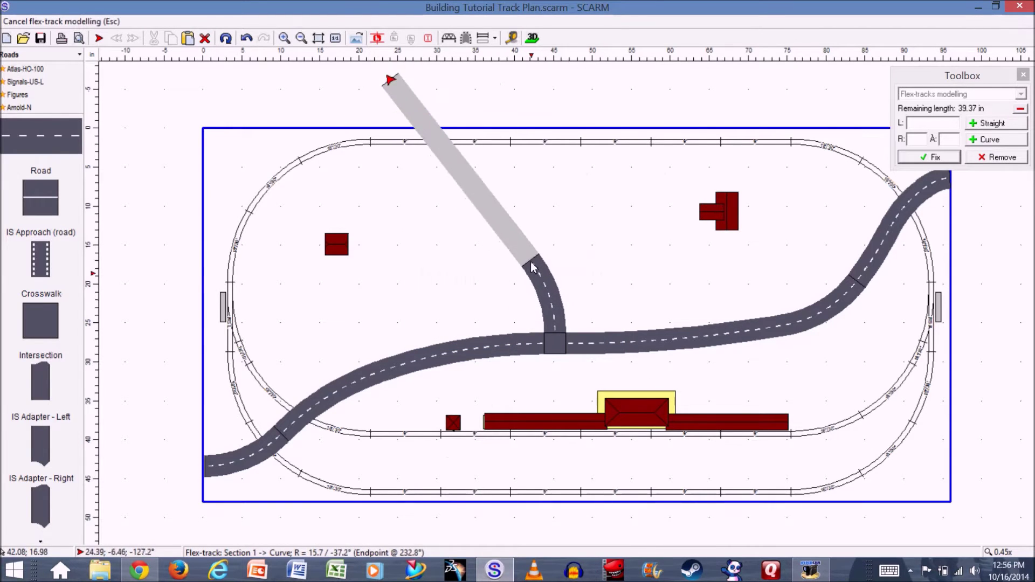
left_click(509, 247)
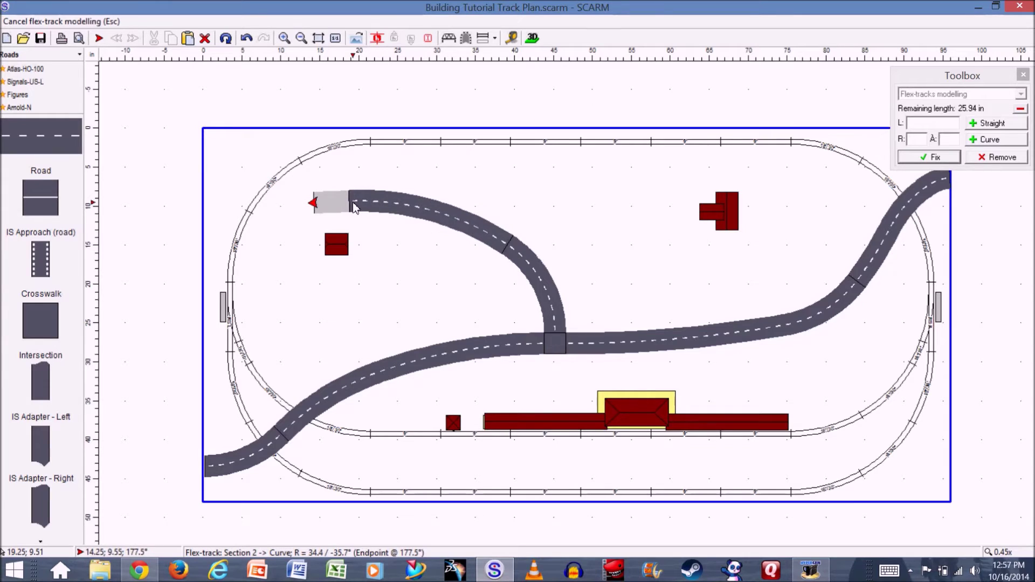
left_click(353, 202)
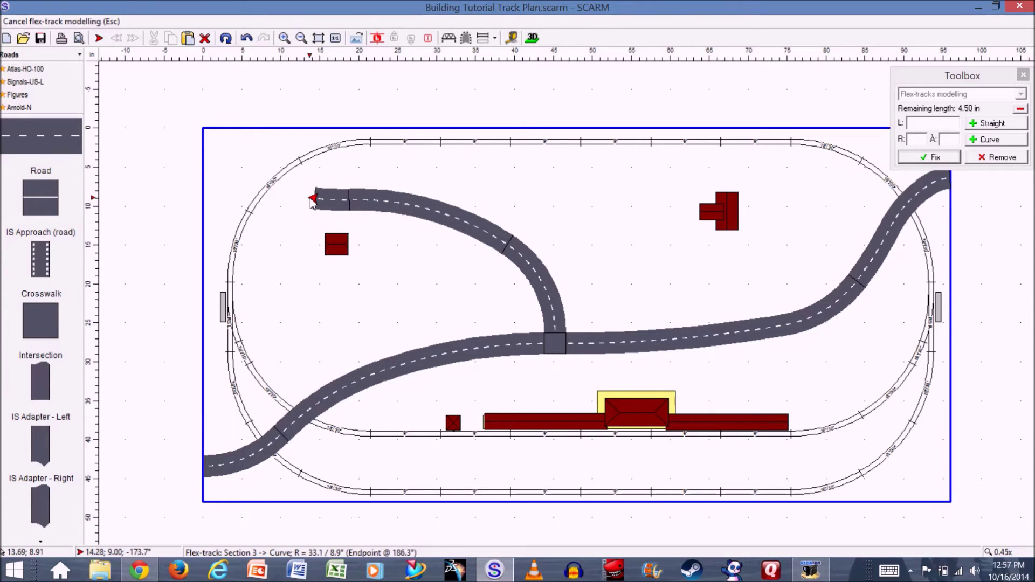
left_click(315, 194)
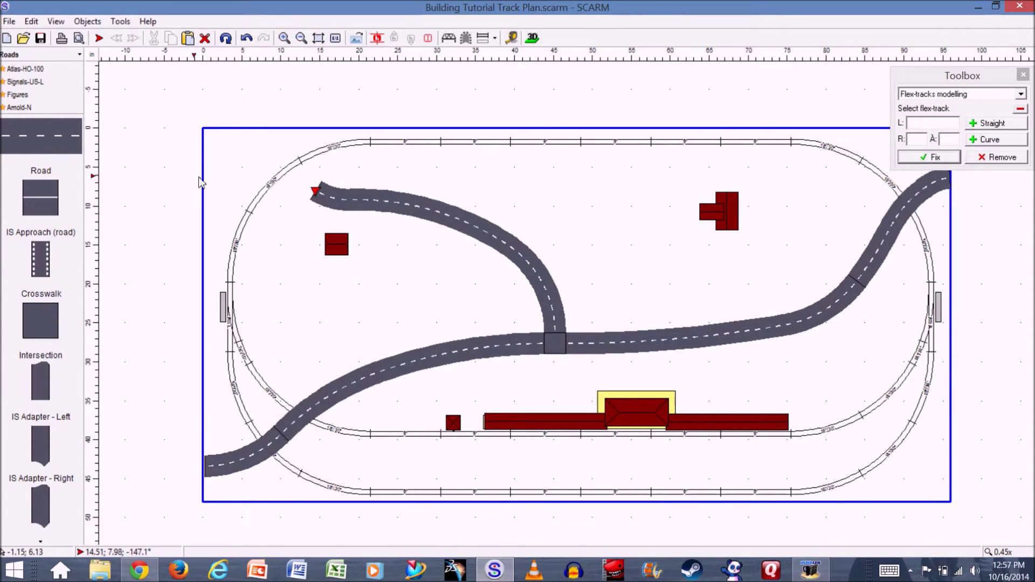
Step: Extend that road with a single dashed center line across the upper-left track curve to the baseboard's top edge, and cap it with a Road End
left_click(11, 152)
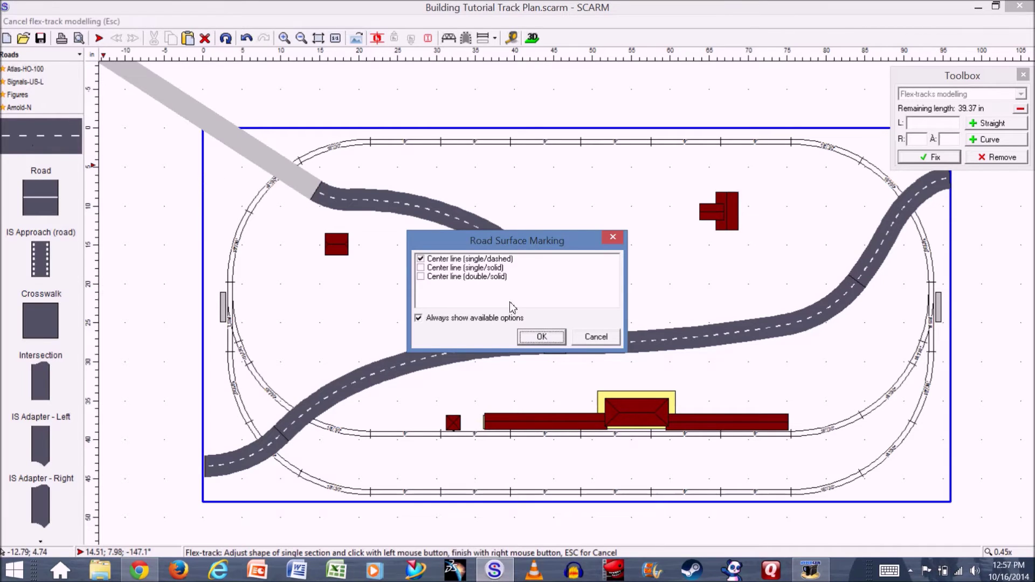
left_click(552, 340)
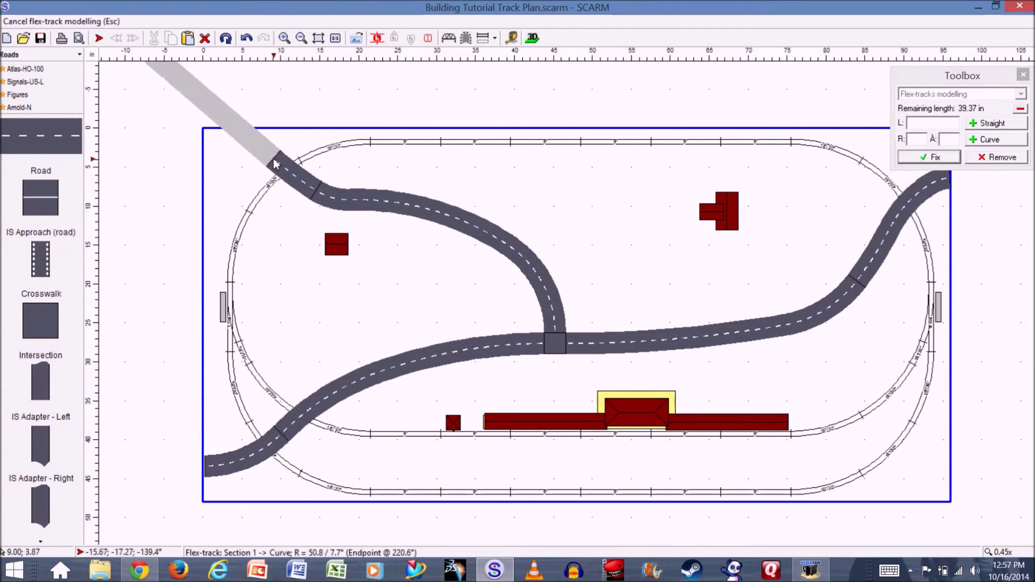
left_click(269, 157)
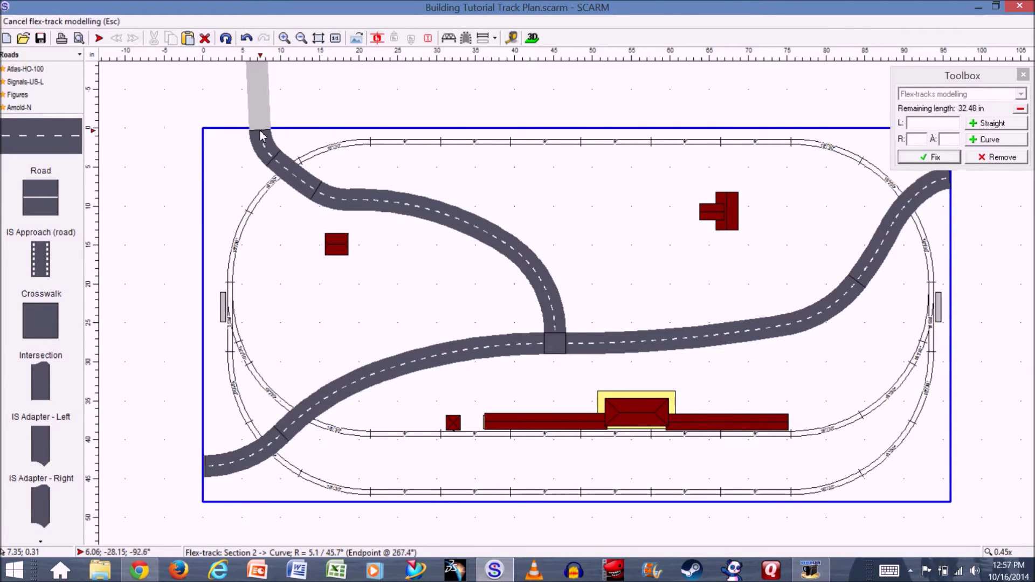
left_click(261, 135)
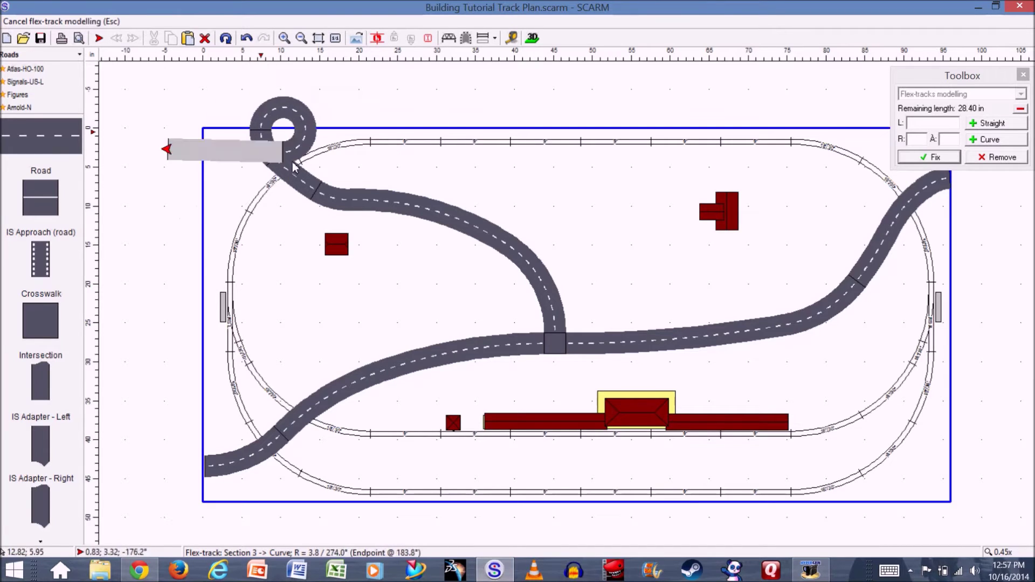
left_click(922, 159)
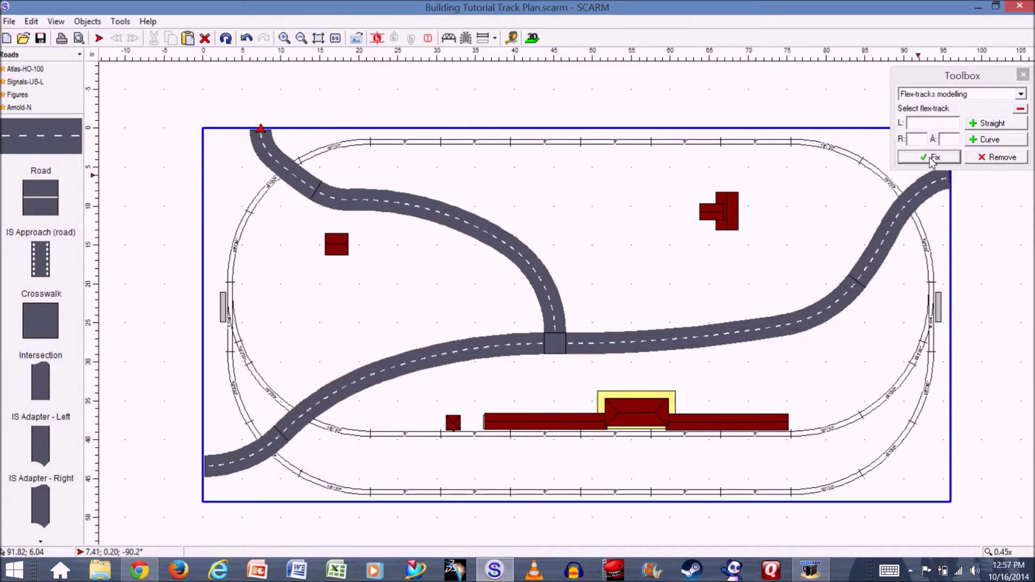
scroll(54, 468, "down", 5)
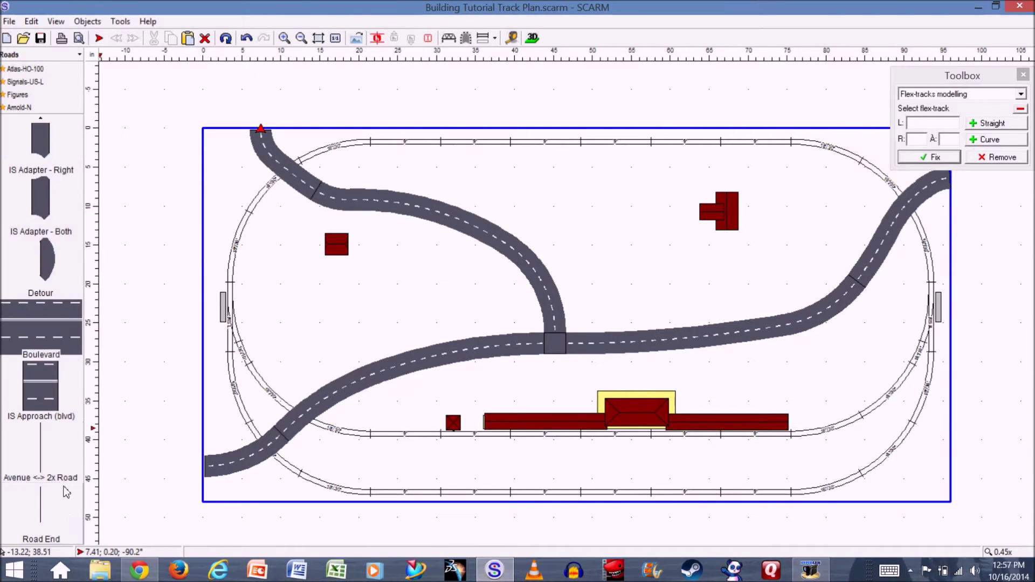
key("Escape")
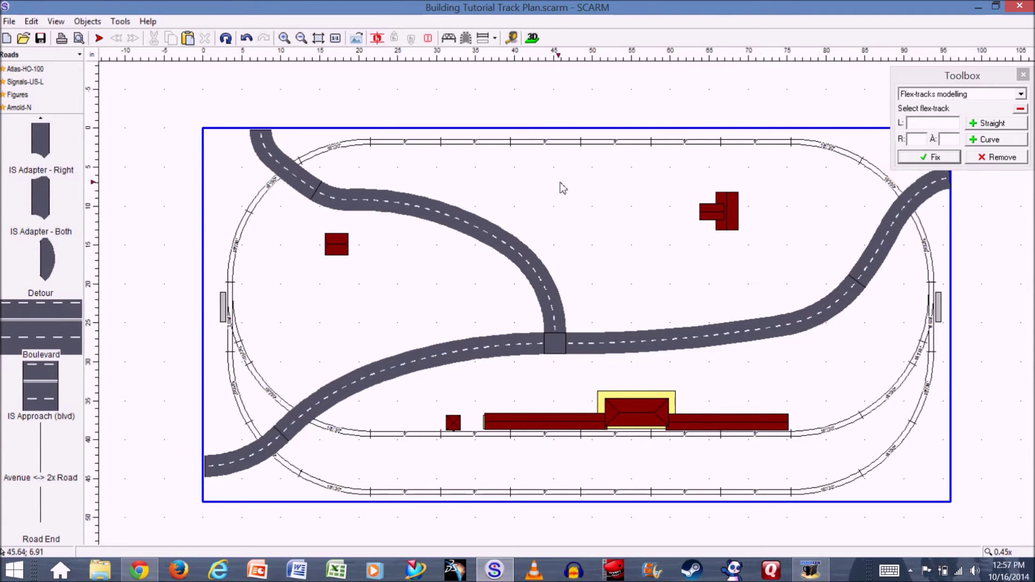
Step: Check the layout with its roads in the 3D view and return to the plan
left_click(533, 39)
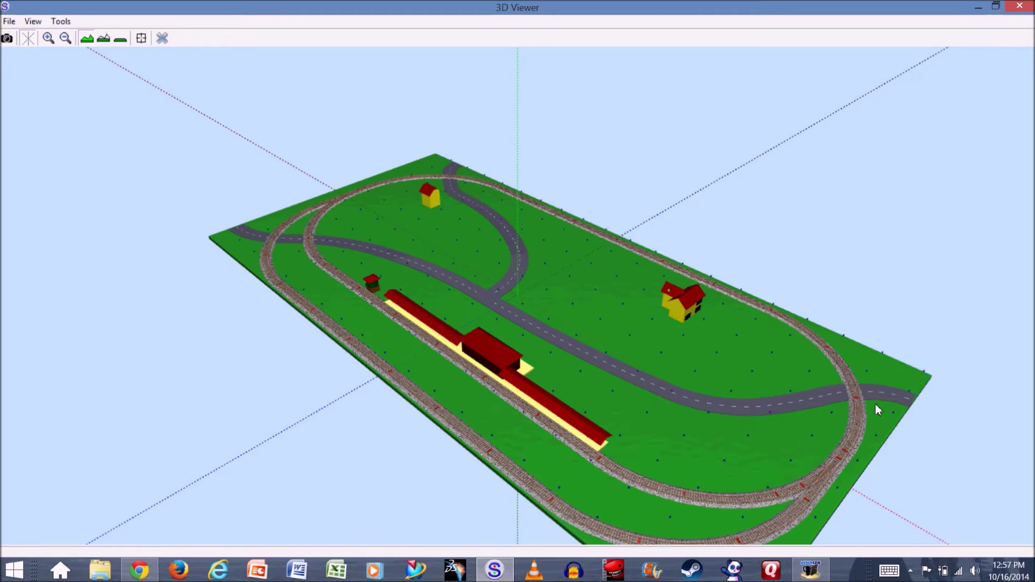
left_click(162, 38)
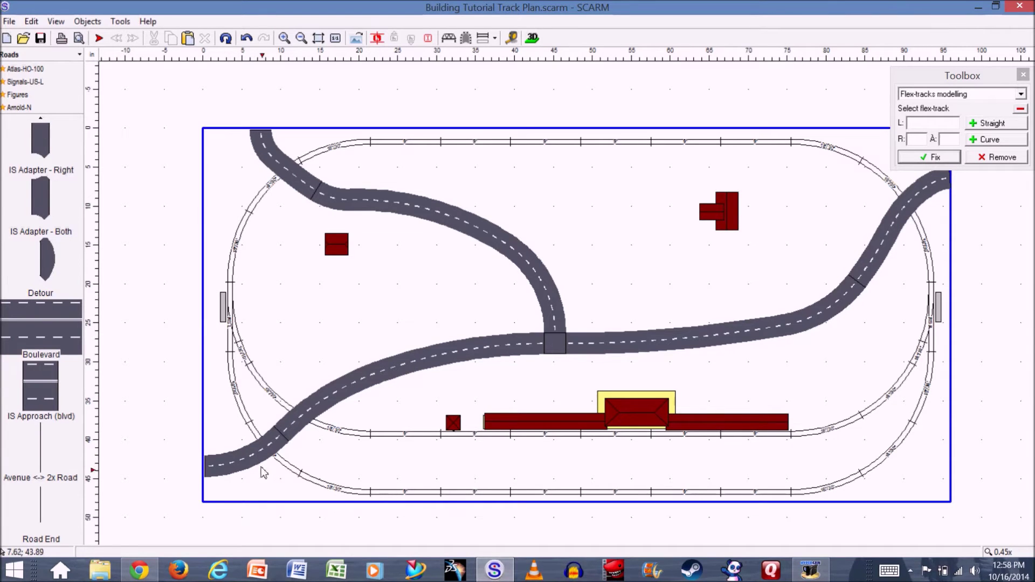
Step: Split the long left road at about 14.15, 35.60, just on the intersection side of the inner track crossing
scroll(258, 464, "up", 5)
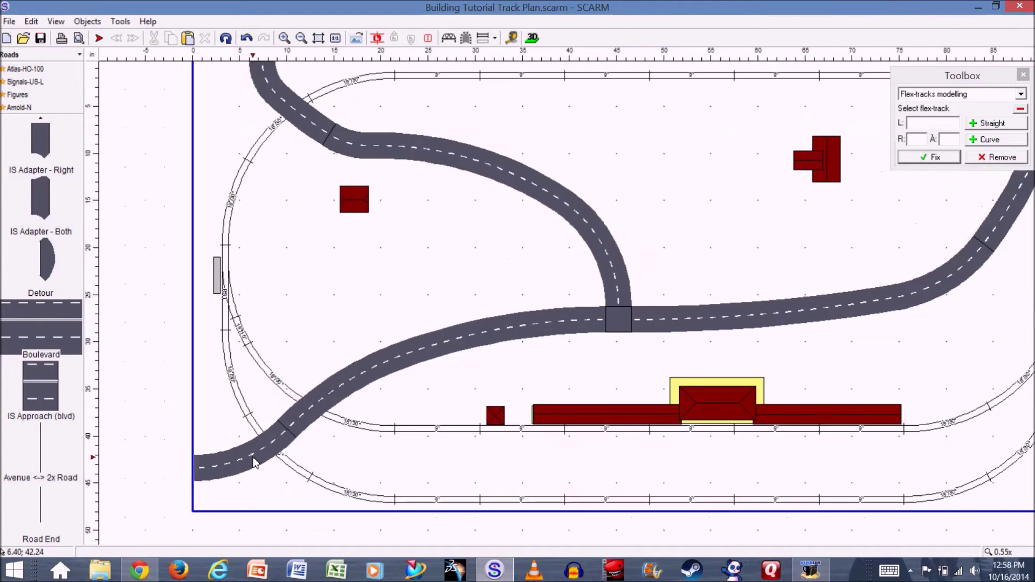
scroll(260, 468, "down", 2)
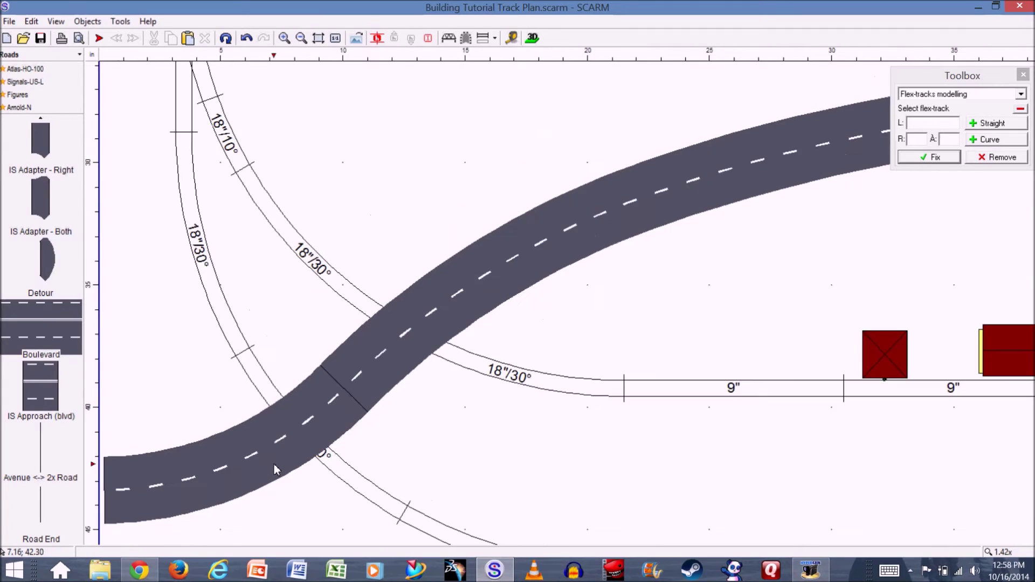
scroll(275, 467, "up", 1)
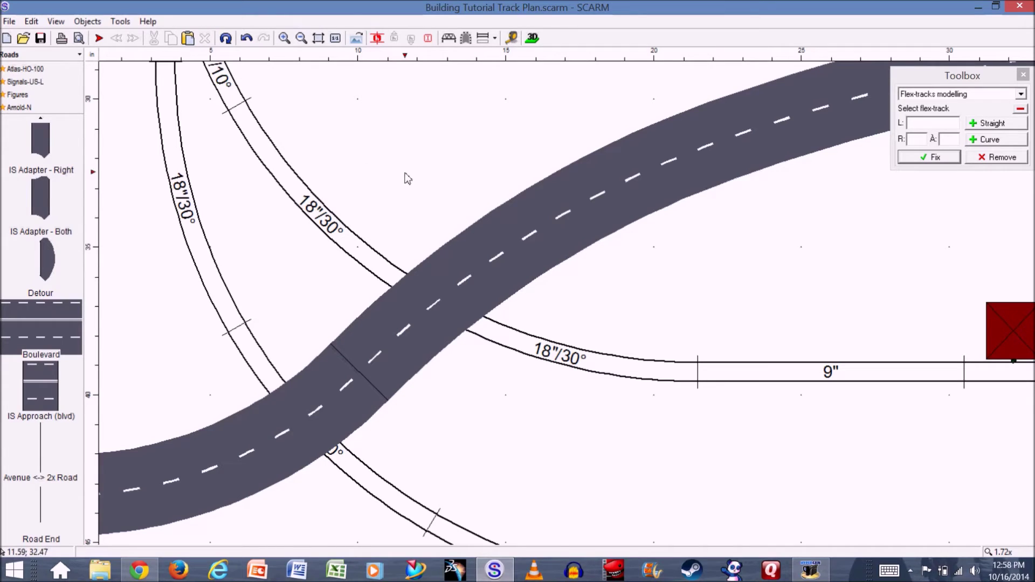
left_click(495, 272)
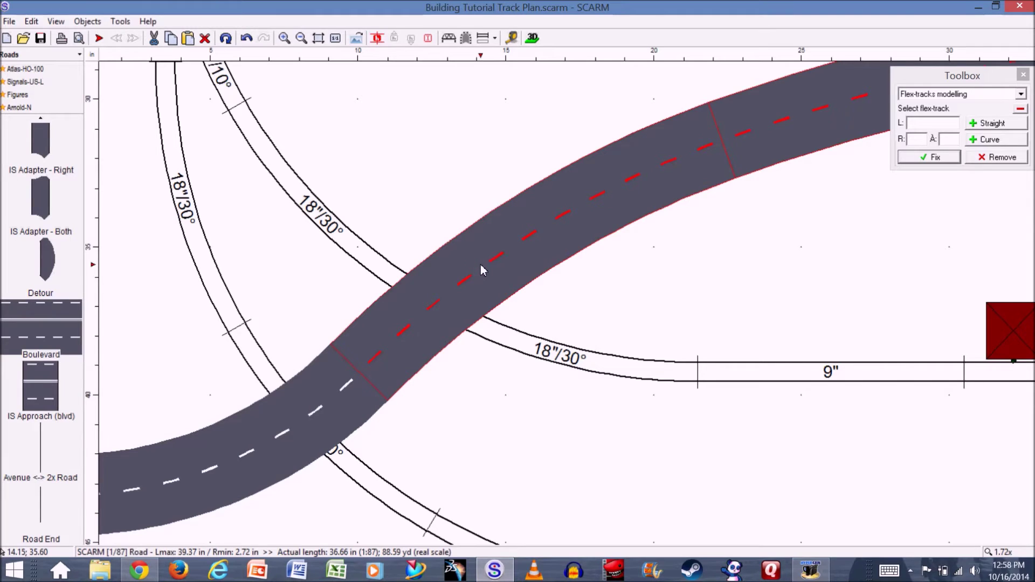
right_click(483, 270)
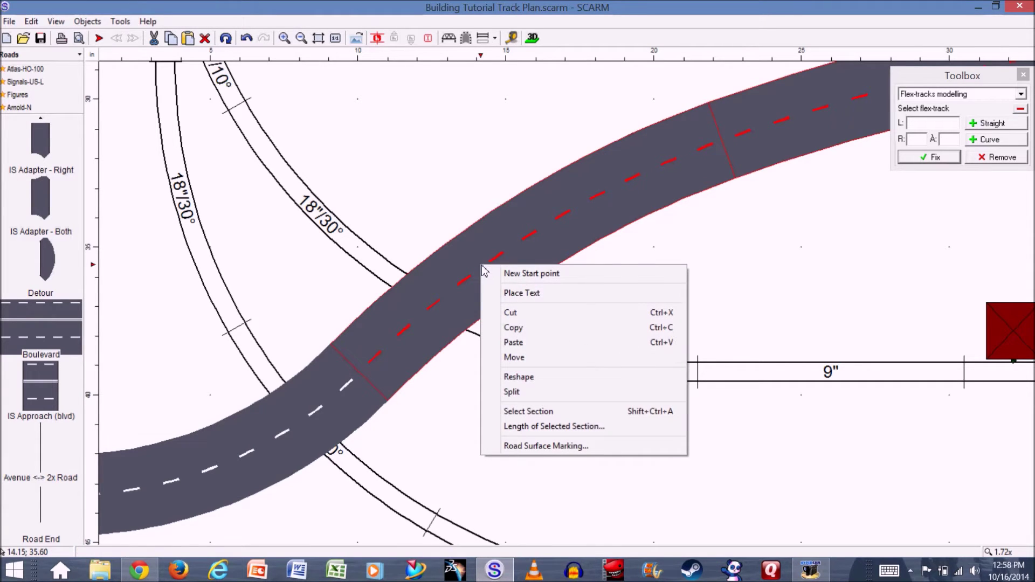
left_click(522, 392)
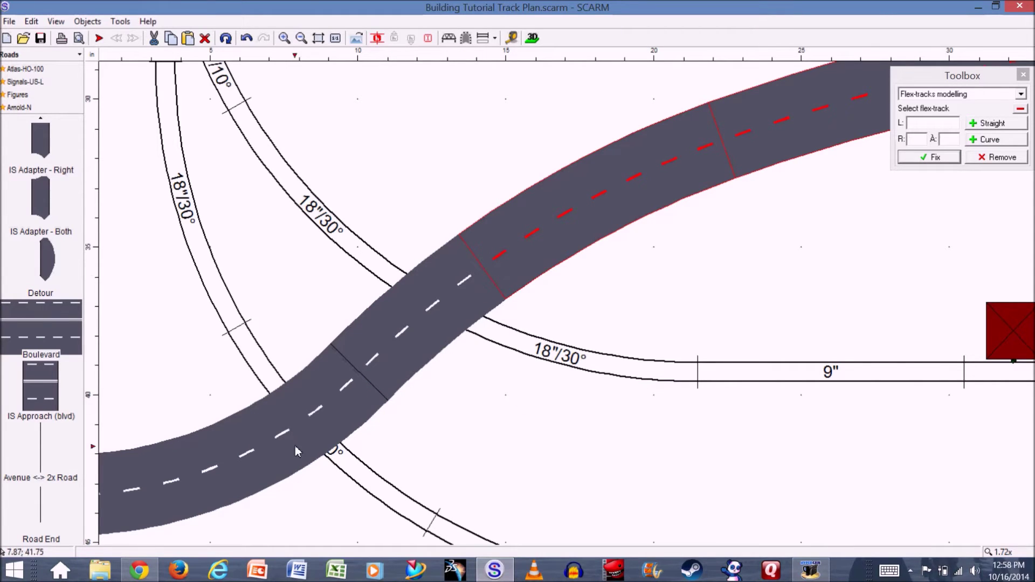
Step: Split the road piece ending at the baseboard's left edge at about 6.59, 41.86, just outside the outer track crossing
left_click(241, 465)
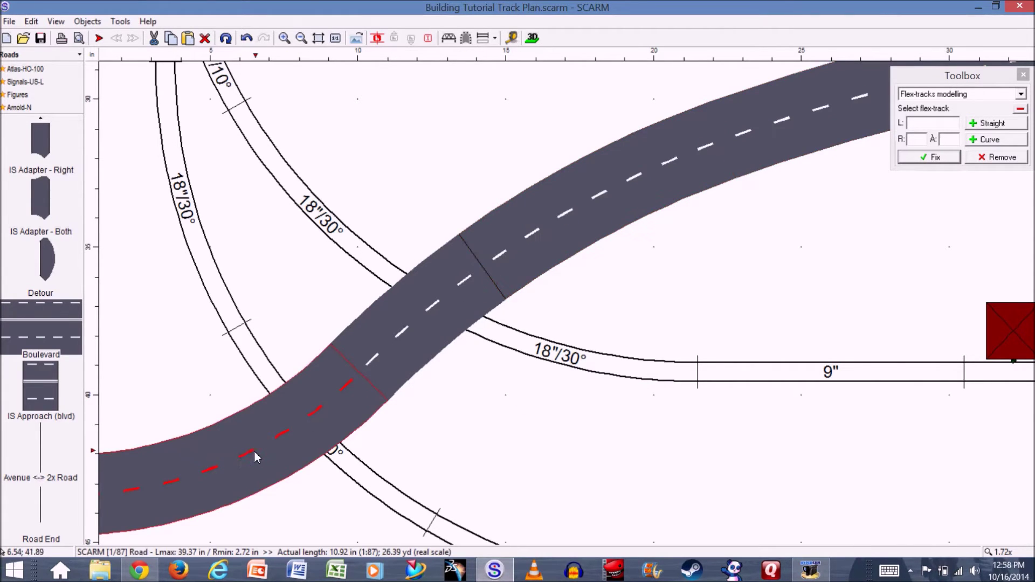
right_click(256, 457)
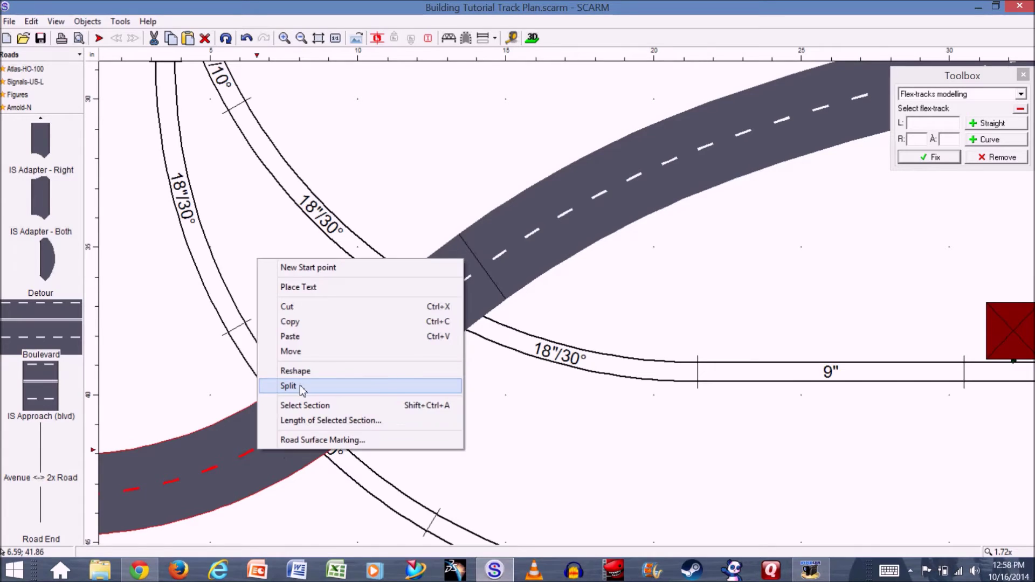
left_click(301, 386)
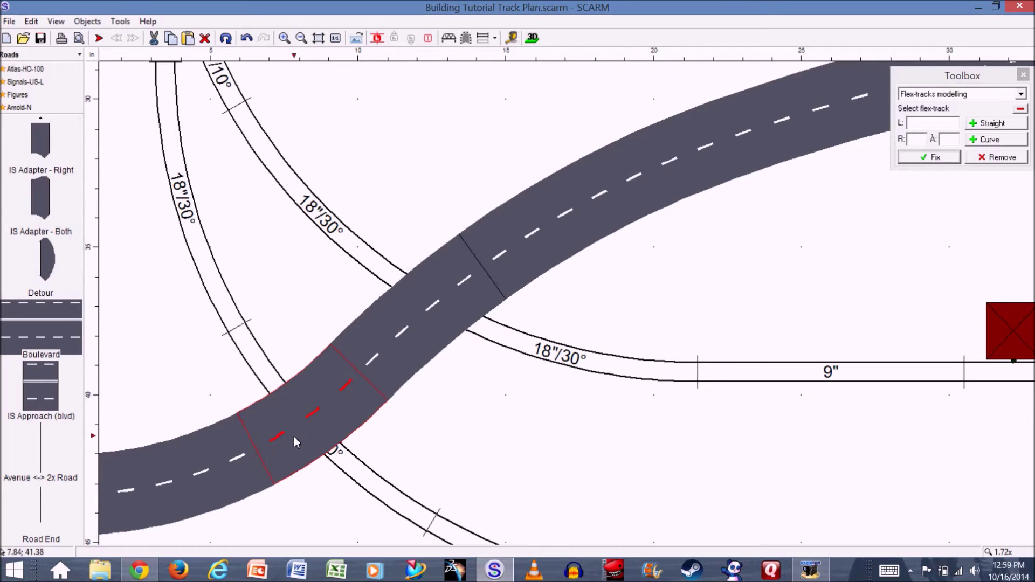
Step: Show the height labels and raise both ends of the road piece crossing the outer track to 0.2
left_click(378, 39)
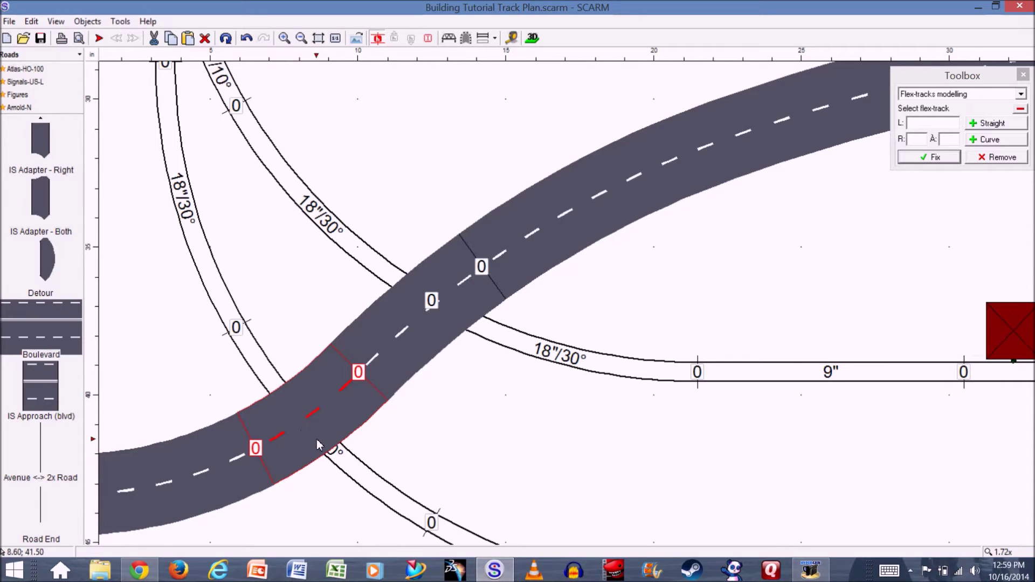
left_click(256, 453)
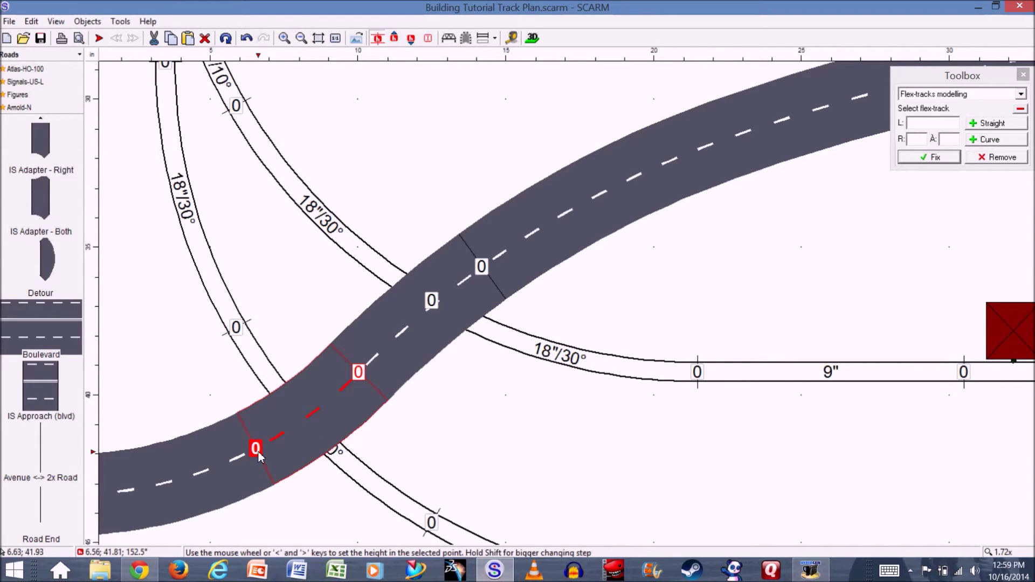
scroll(258, 457, "up", 2)
scroll(259, 458, "up", 3)
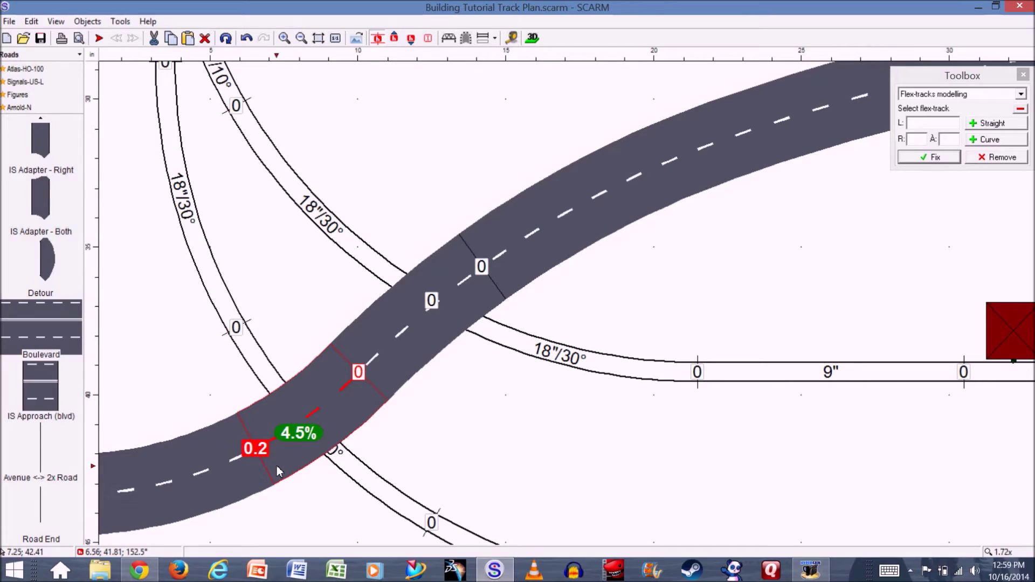
left_click(358, 373)
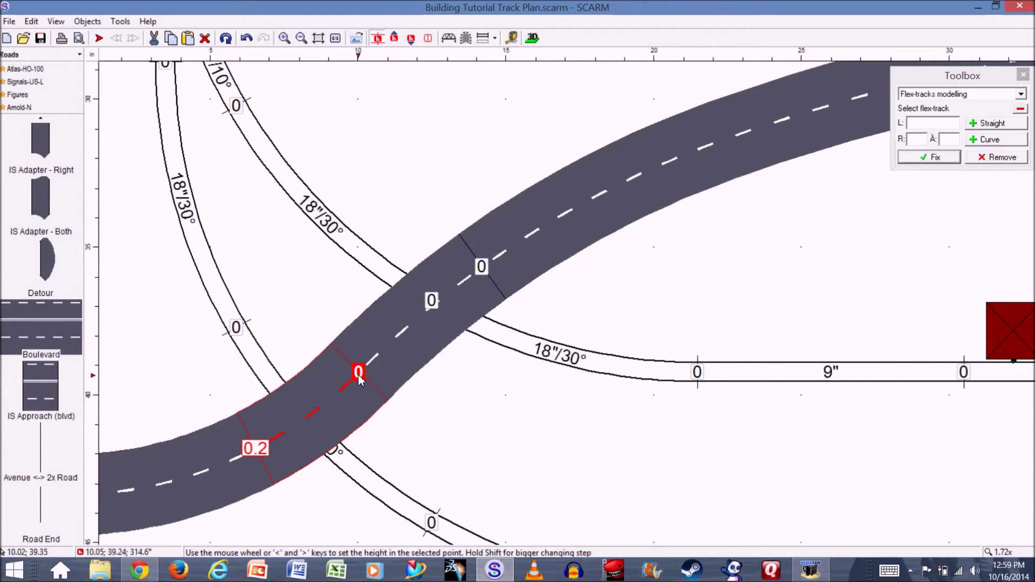
scroll(358, 375, "up", 4)
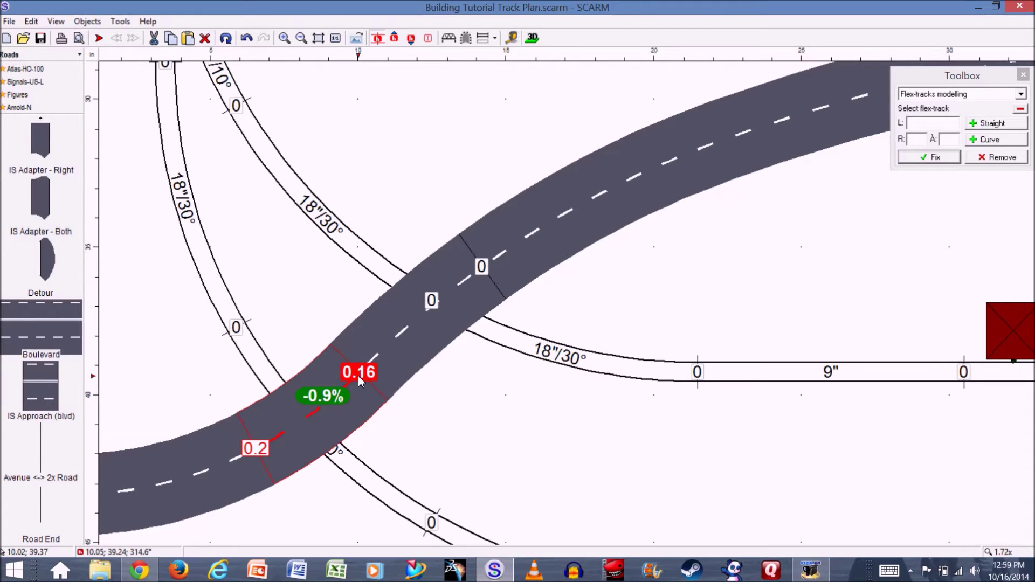
scroll(358, 377, "up", 1)
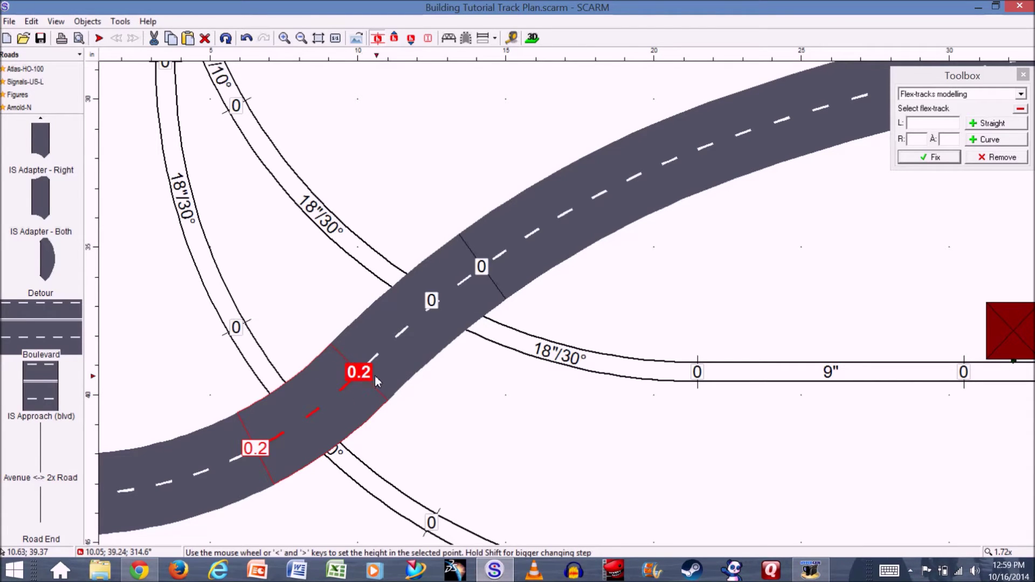
Step: Raise the intersection-side end of the road piece crossing the inner track, near 14.21, 35.67, to 0.2
left_click(484, 270)
scroll(485, 271, "up", 1, "ctrl")
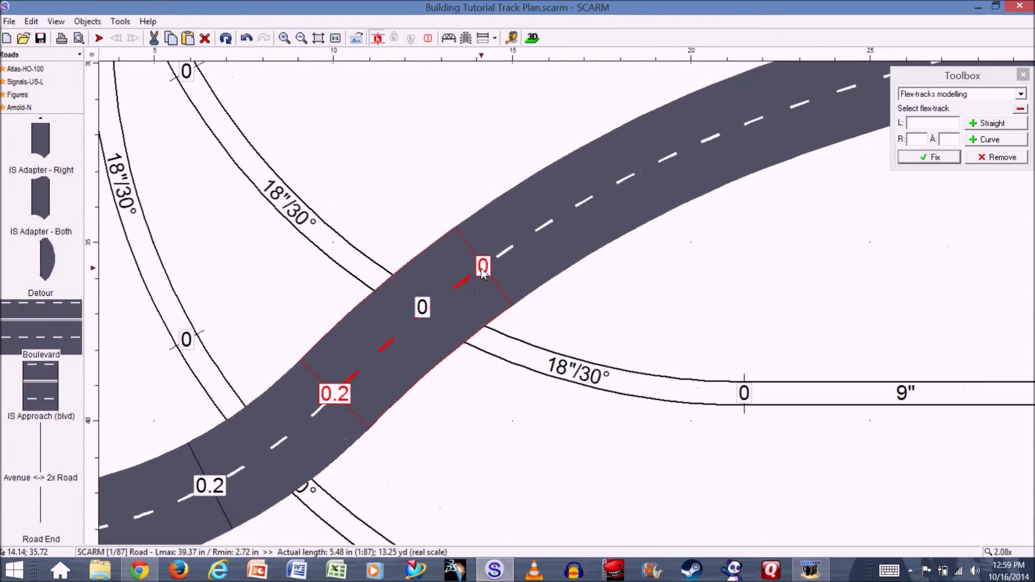
scroll(485, 272, "up", 3)
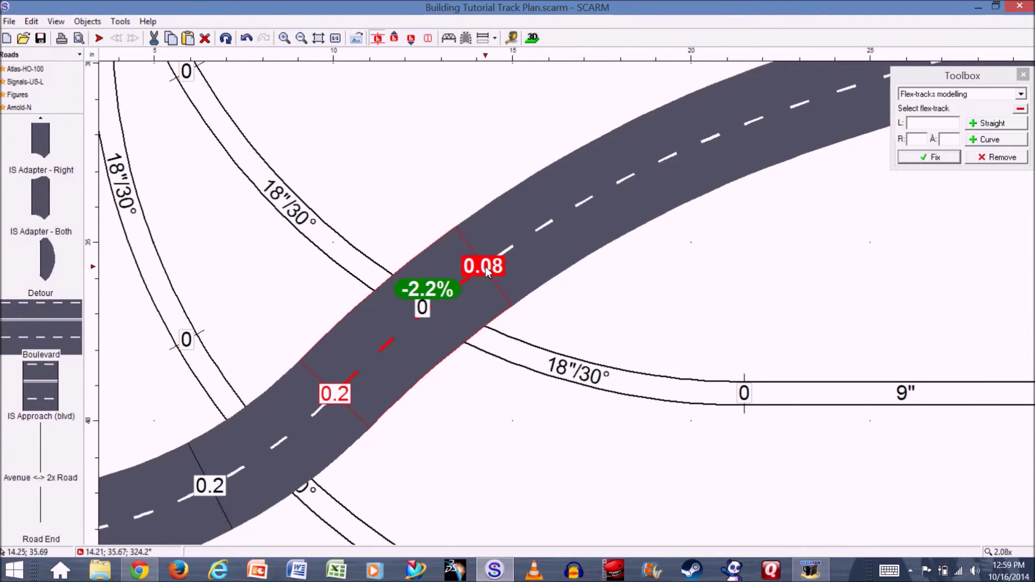
scroll(485, 271, "up", 2)
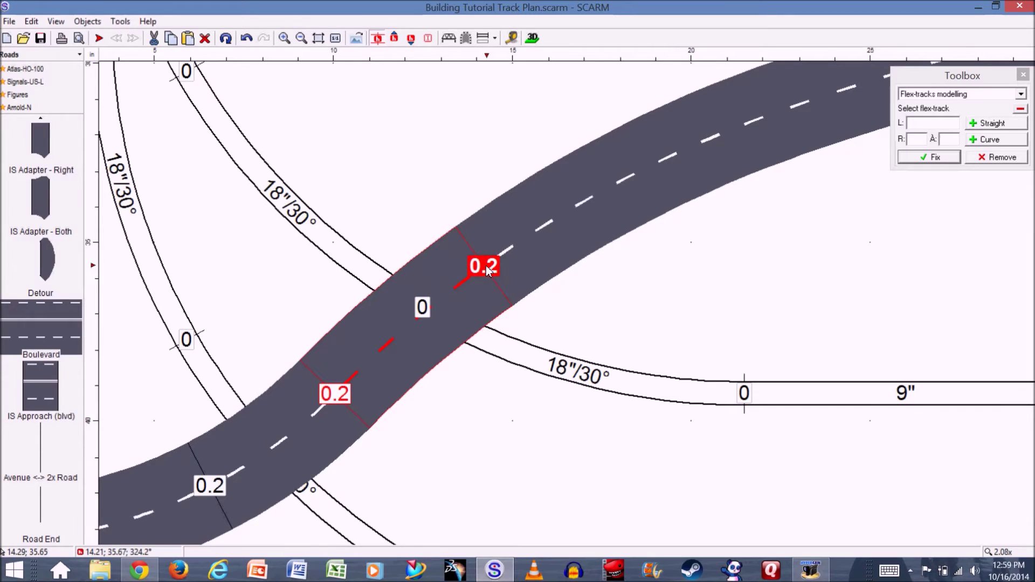
left_click(569, 306)
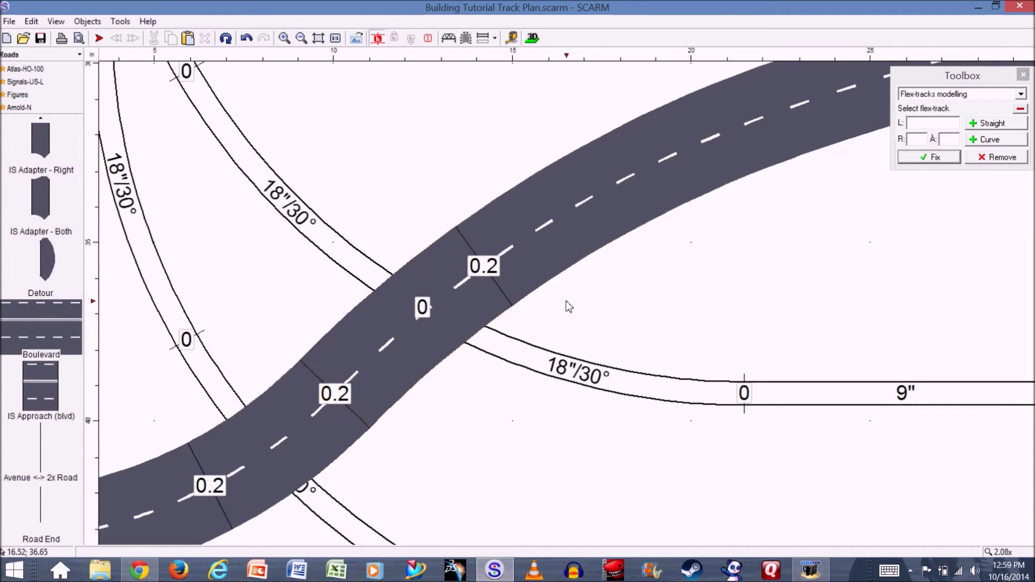
Step: Inspect the raised road at both track crossings up close in the 3D view and return to the plan
left_click(532, 38)
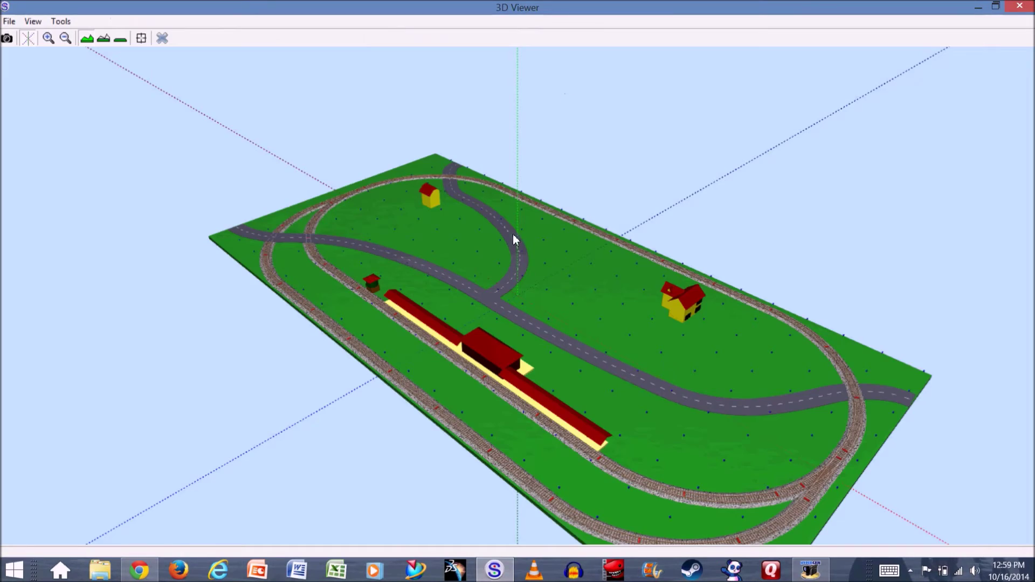
left_click_drag(305, 279, 383, 363)
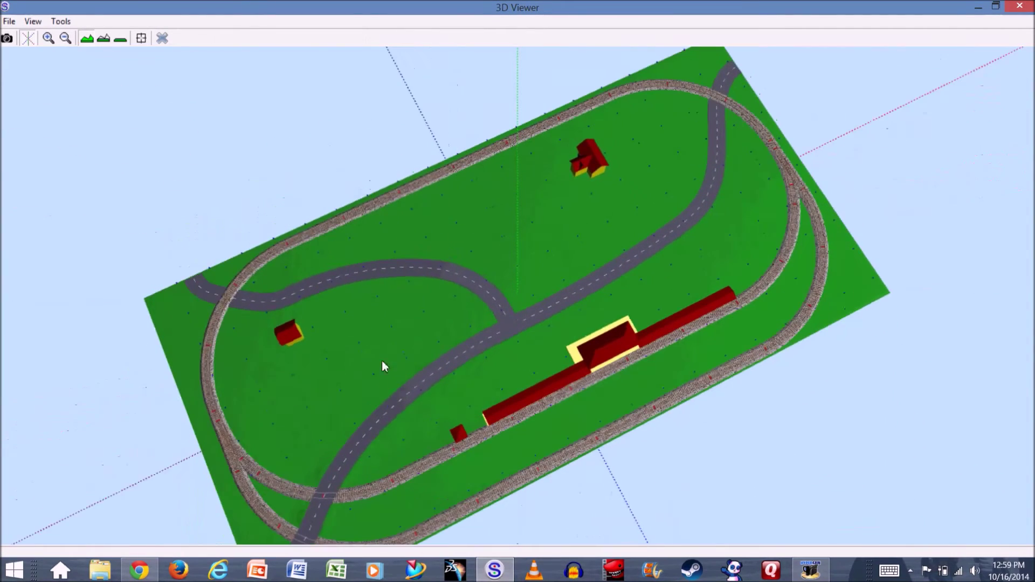
left_click_drag(370, 498, 379, 453)
left_click_drag(430, 358, 456, 354)
scroll(455, 353, "up", 5)
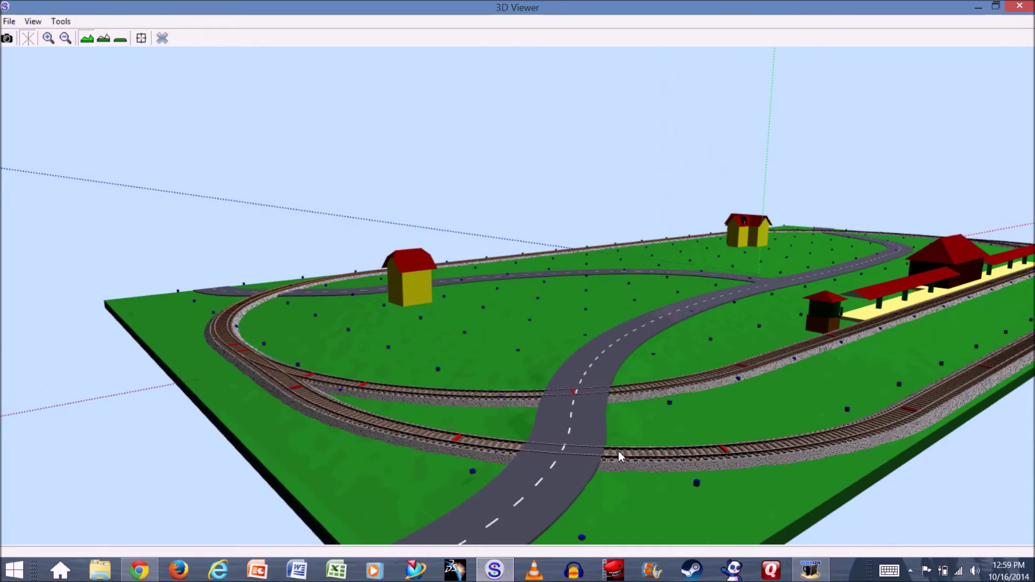
scroll(619, 452, "up", 1)
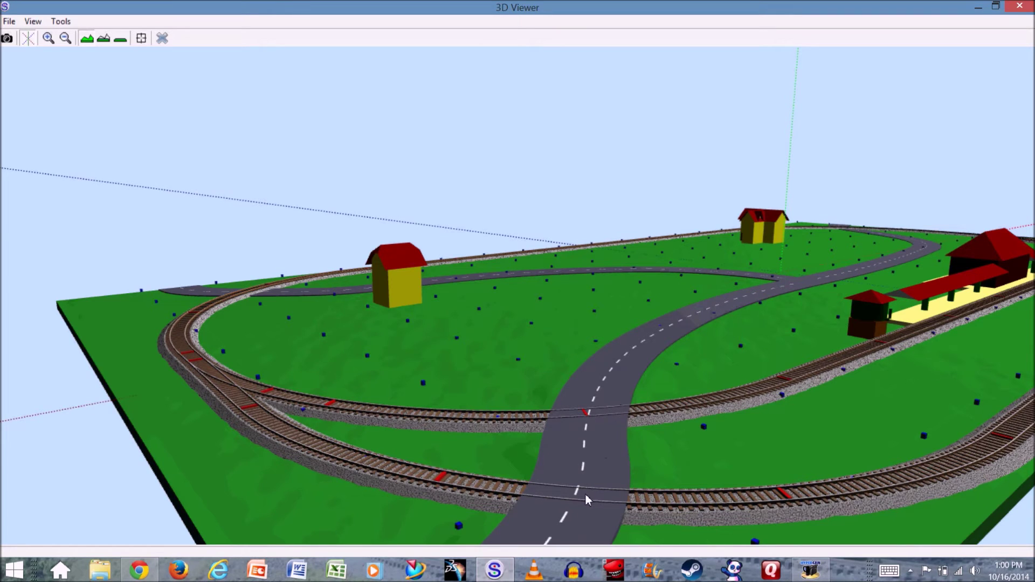
left_click(162, 39)
Step: Draw a tiny rectangle figure about 0.05 by 0.08 inches beside the road, on the open ground inside the inner track crossing
scroll(453, 423, "down", 4)
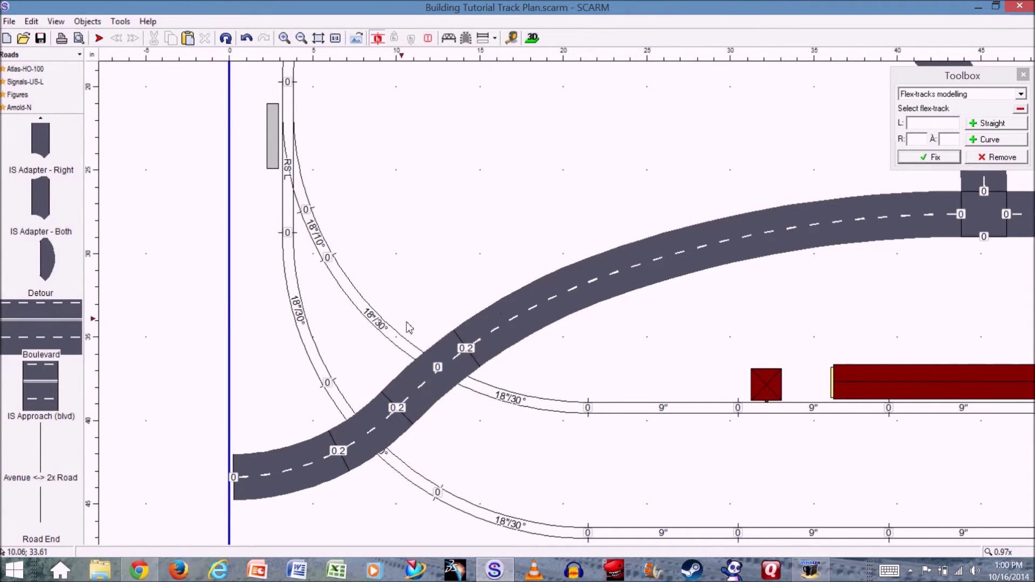
scroll(137, 253, "up", 3)
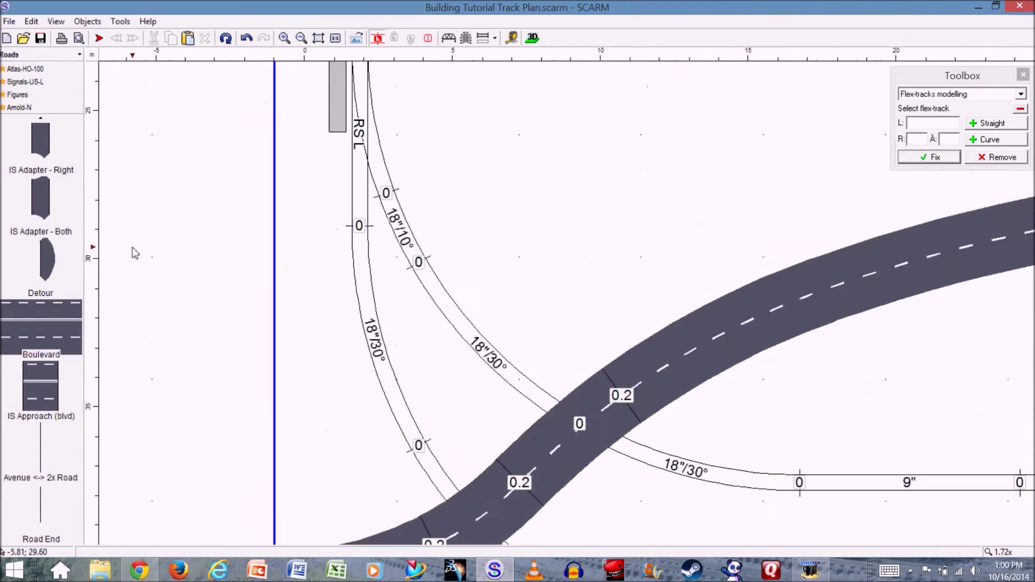
scroll(143, 254, "down", 3)
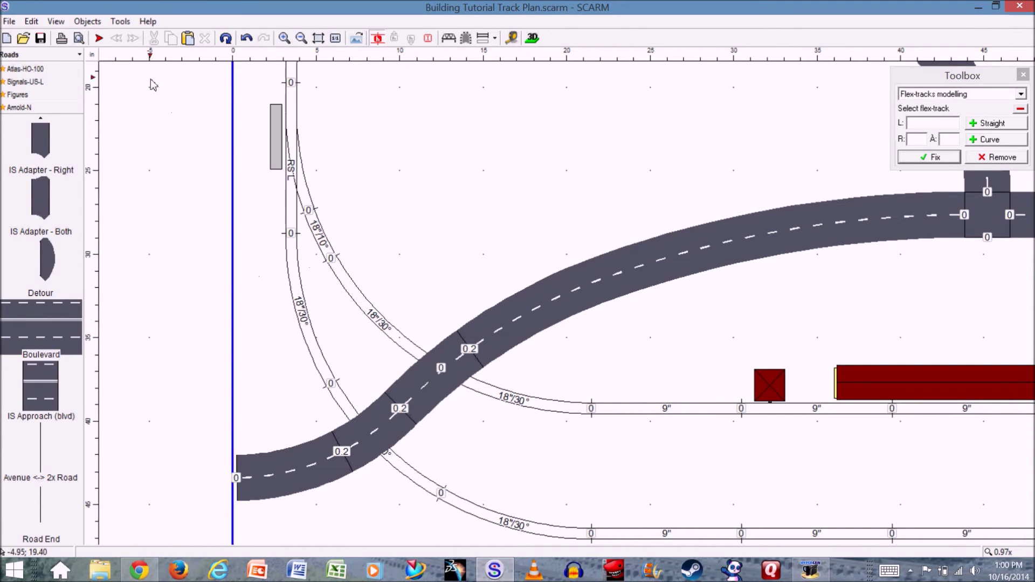
left_click(79, 54)
left_click(25, 550)
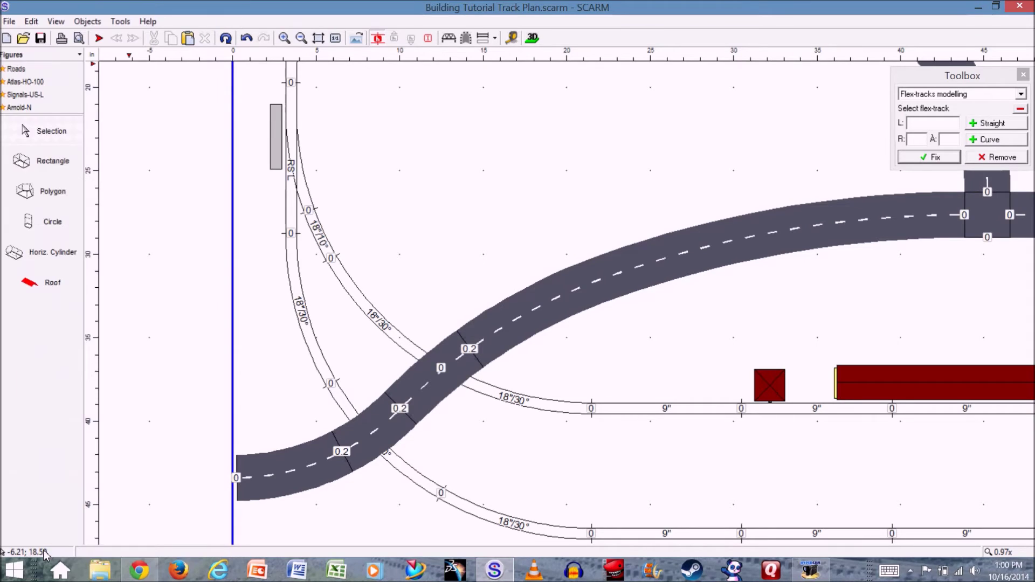
left_click(54, 161)
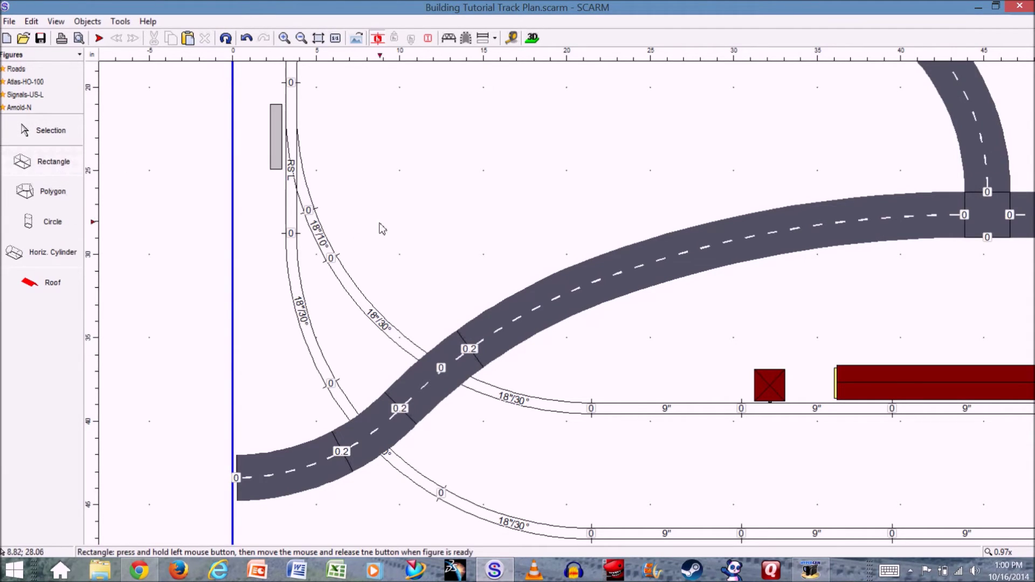
scroll(505, 399, "up", 5)
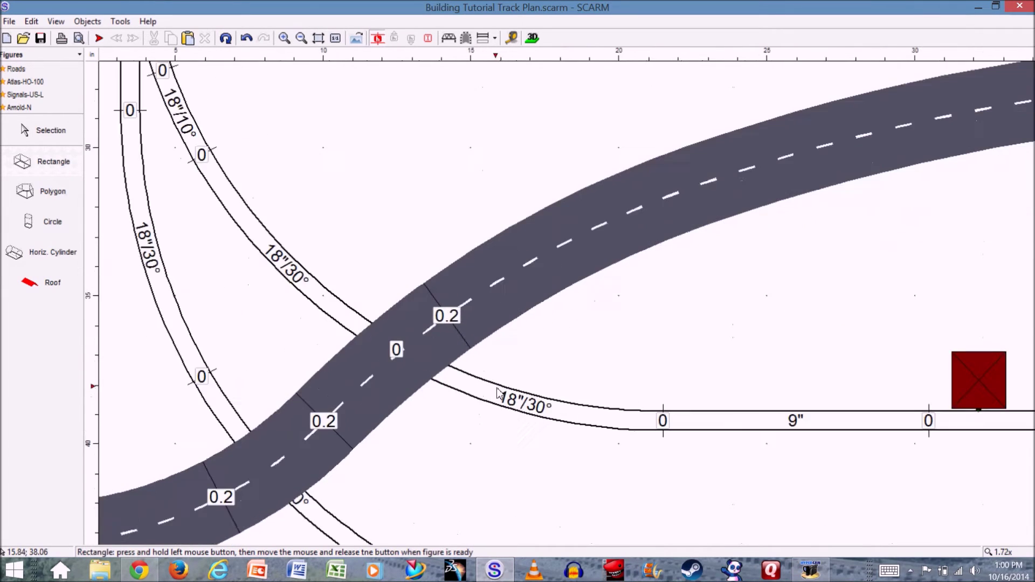
scroll(485, 372, "down", 2)
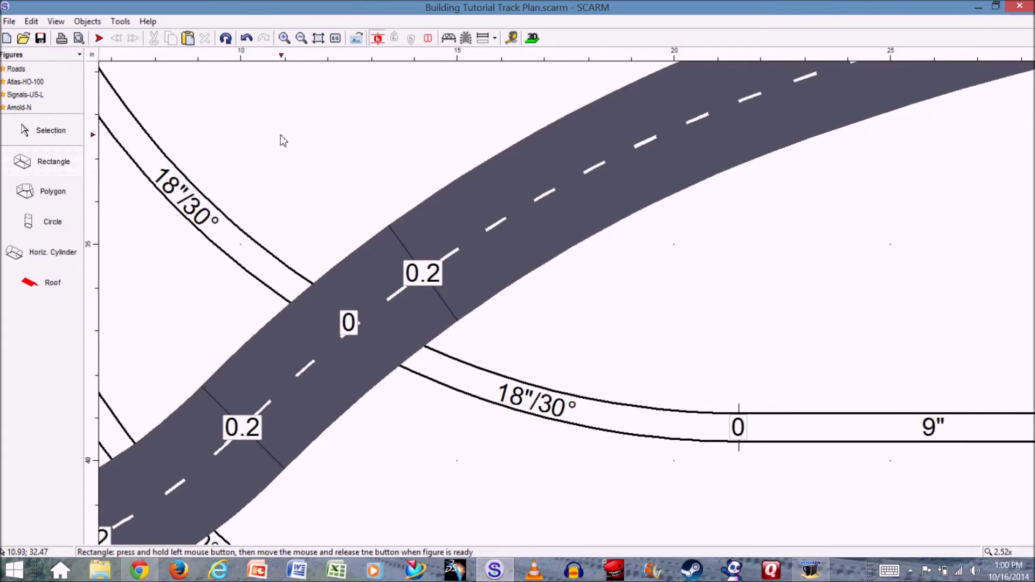
left_click_drag(285, 132, 288, 135)
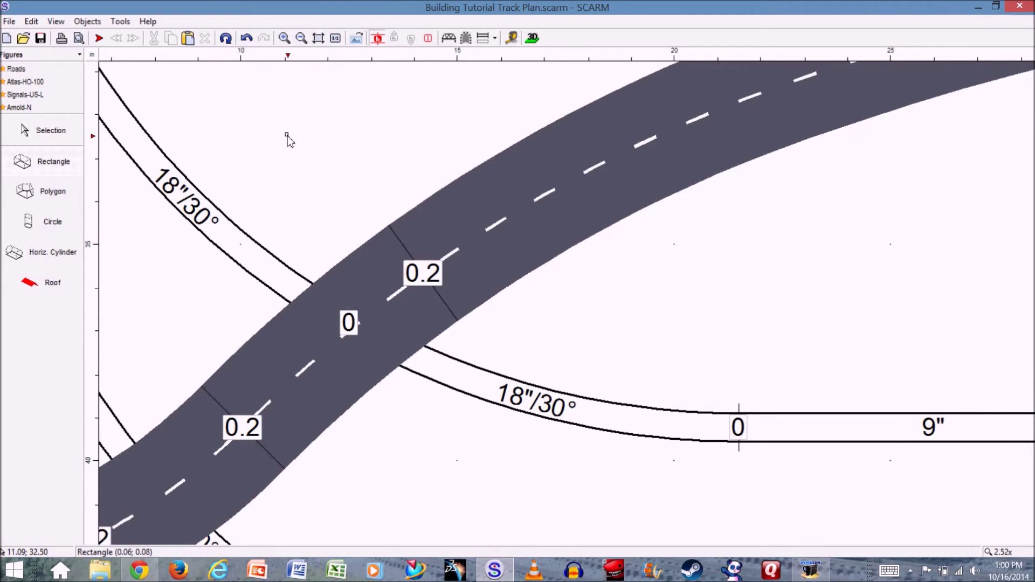
left_click_drag(287, 137, 290, 139)
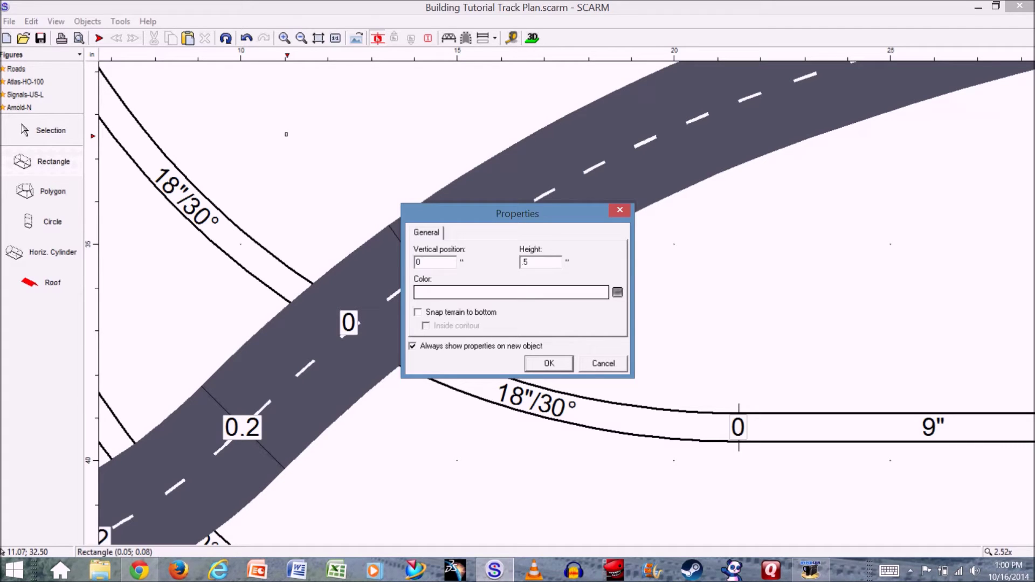
Step: Give the tiny rectangle a vertical position of 0, a height of .5 inches and a brown color
left_click(471, 294)
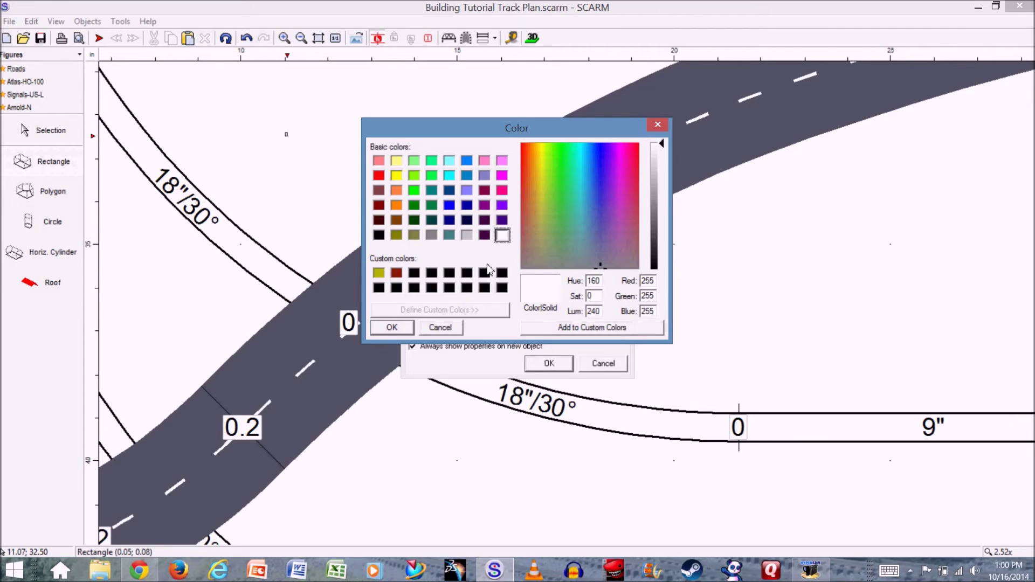
left_click(396, 220)
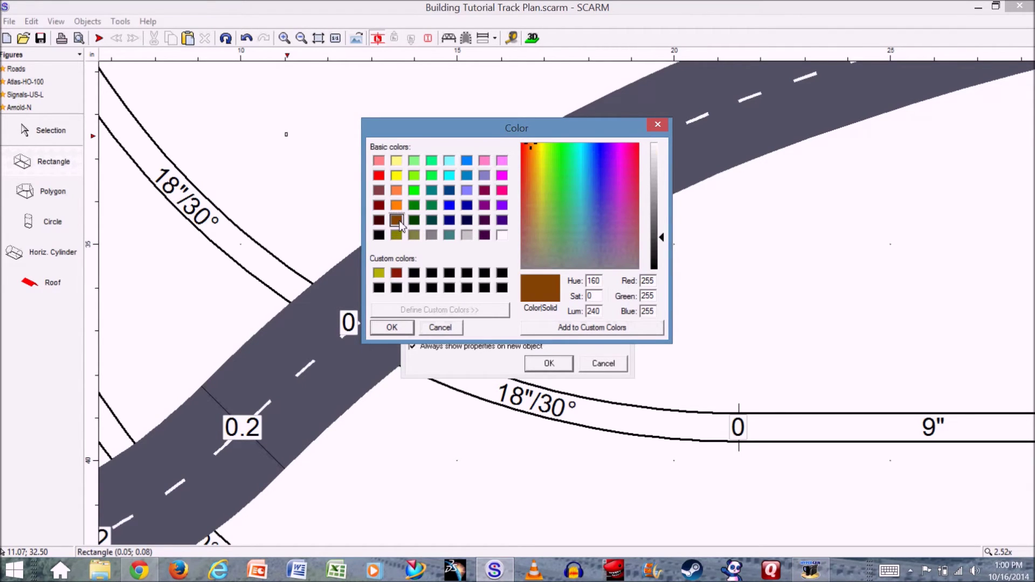
left_click(392, 327)
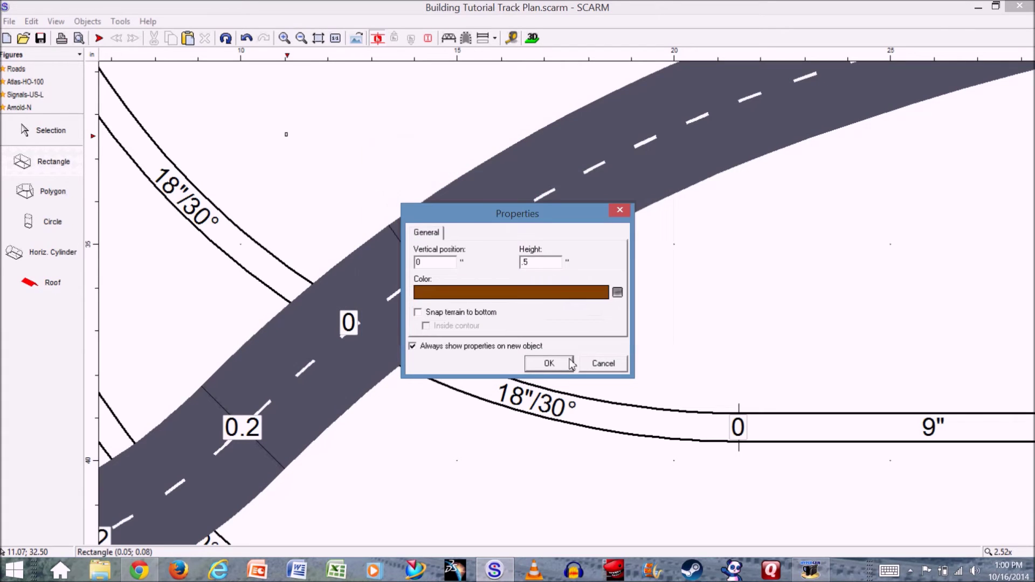
left_click(549, 363)
Step: Widen the brown post into a square of about 0.087 by 0.087 inches and check it in the 3D view
scroll(284, 148, "up", 1)
scroll(284, 150, "up", 5)
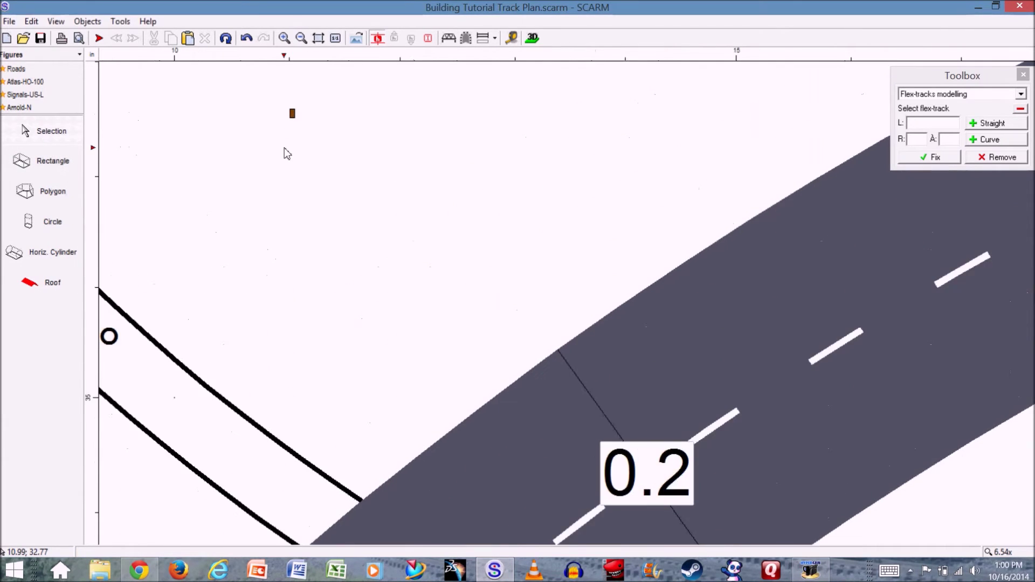
left_click(291, 110)
left_click_drag(295, 115, 300, 116)
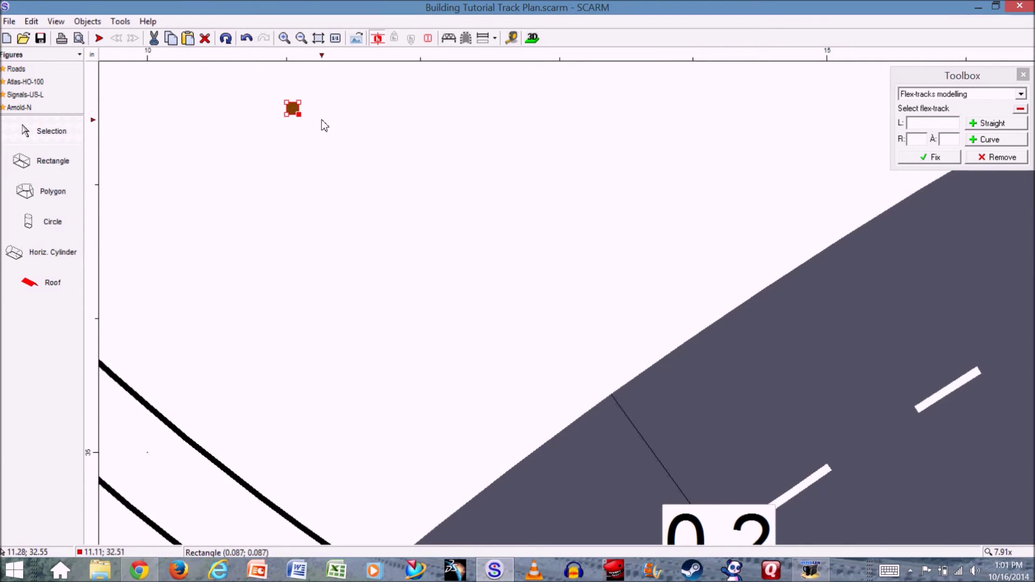
left_click(324, 122)
left_click(533, 39)
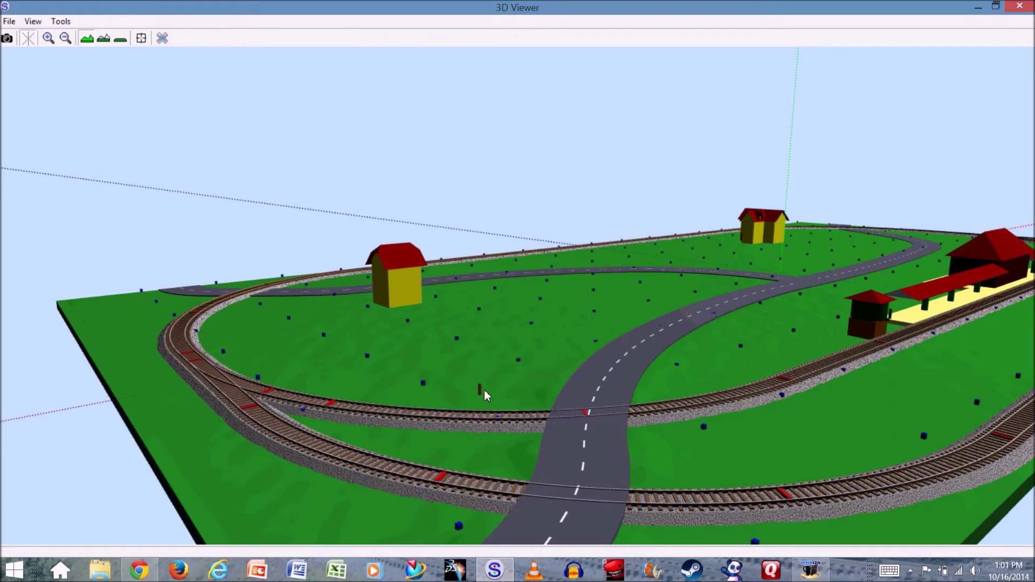
left_click(162, 38)
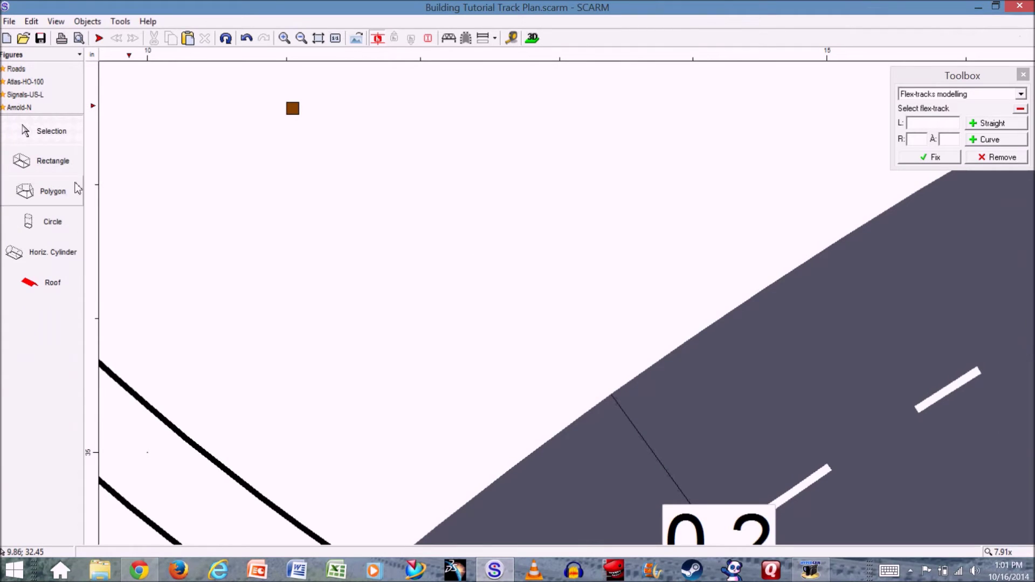
Step: Draw a thin white rectangle about 1.02 by 0.03 inches across the brown post, with vertical position .3 and height 0.2 inches
left_click(54, 165)
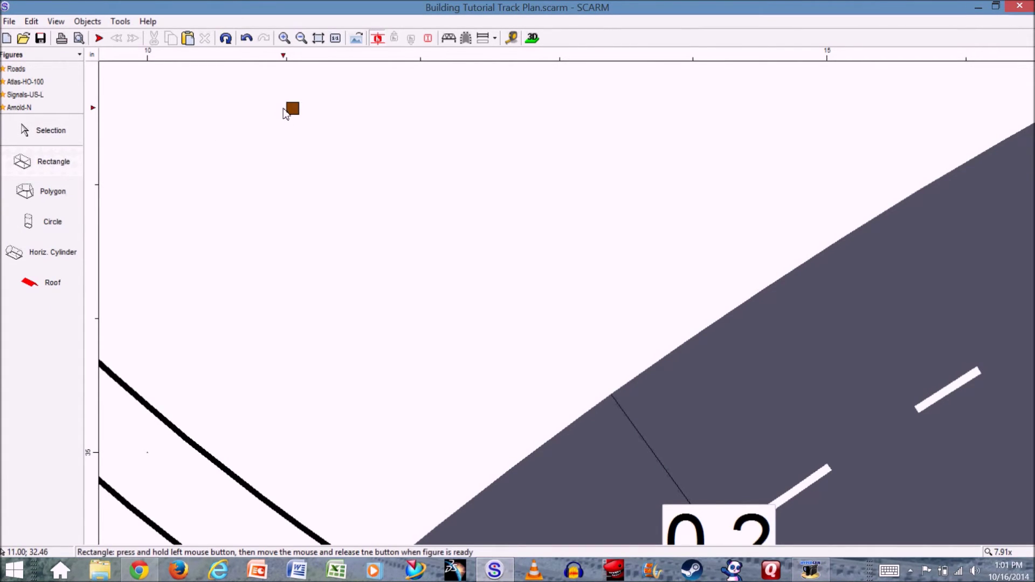
left_click_drag(283, 109, 424, 114)
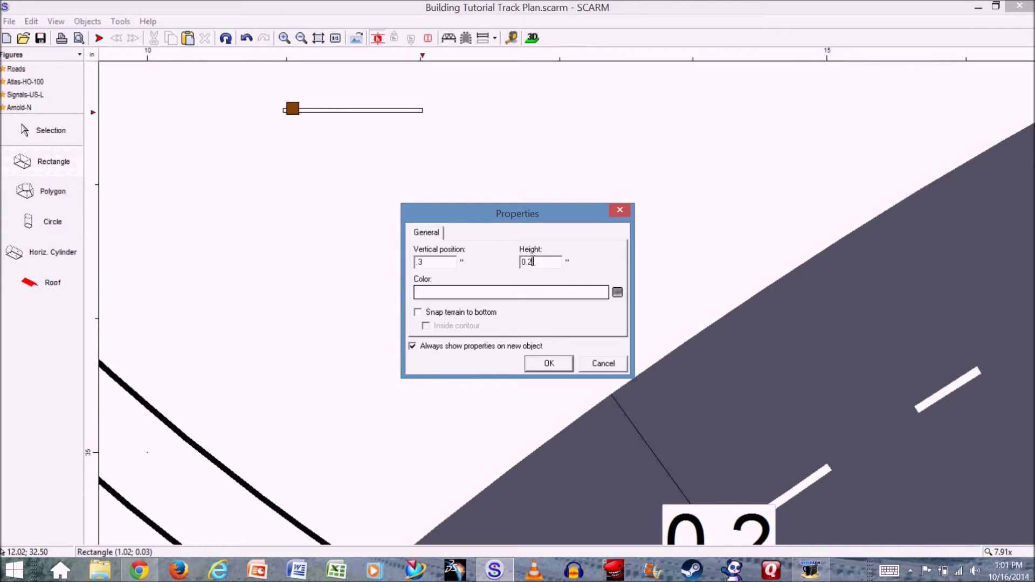
left_click(508, 294)
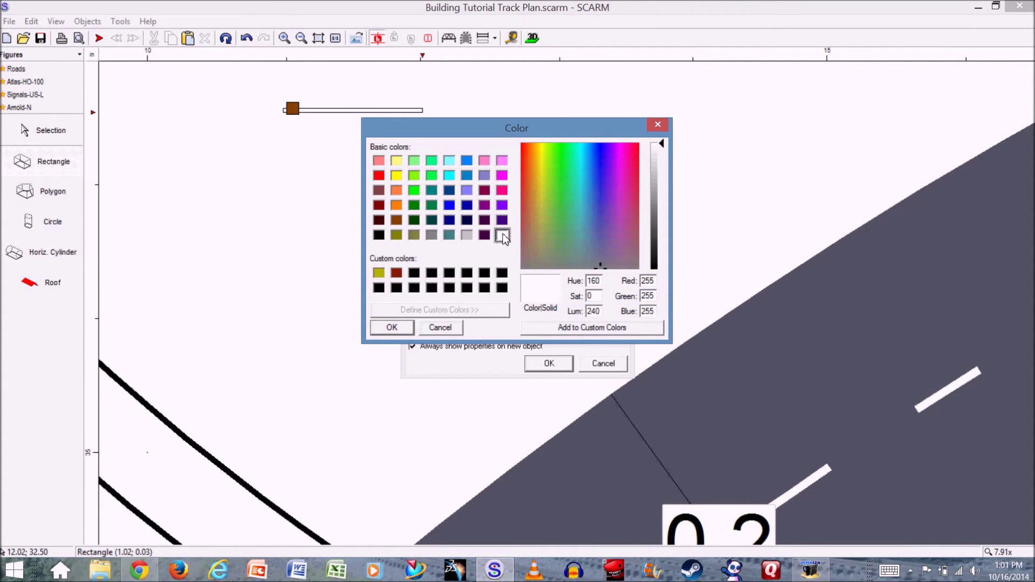
left_click(392, 327)
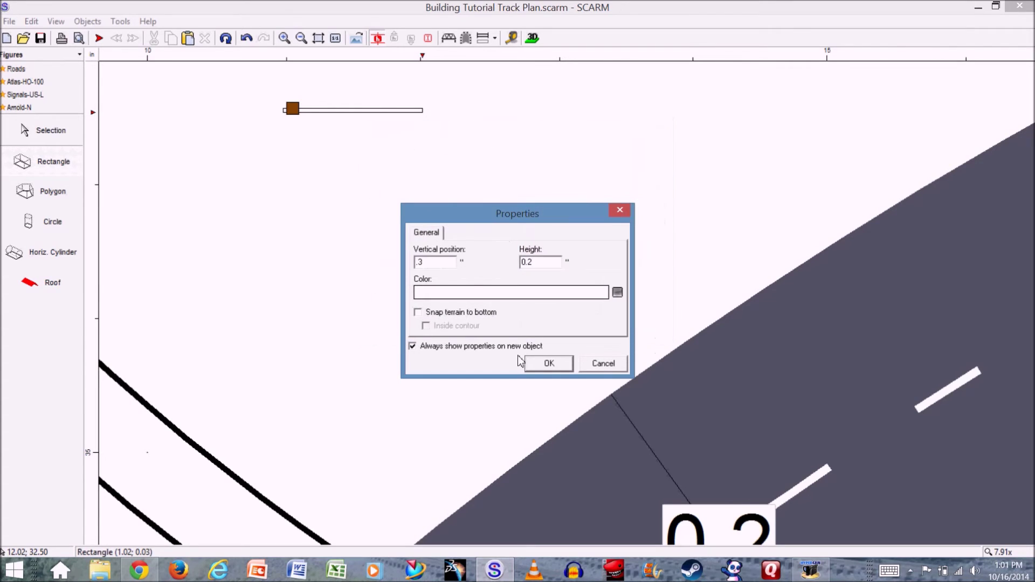
left_click(548, 363)
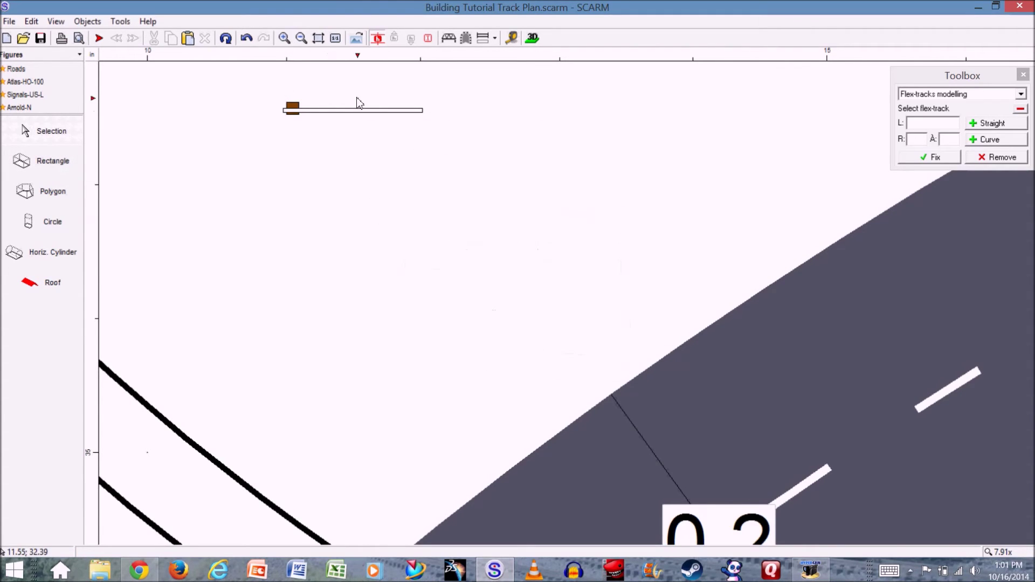
Step: Nudge the thin white arm into line across the brown post and inspect the figure up close in the 3D view
left_click(355, 113)
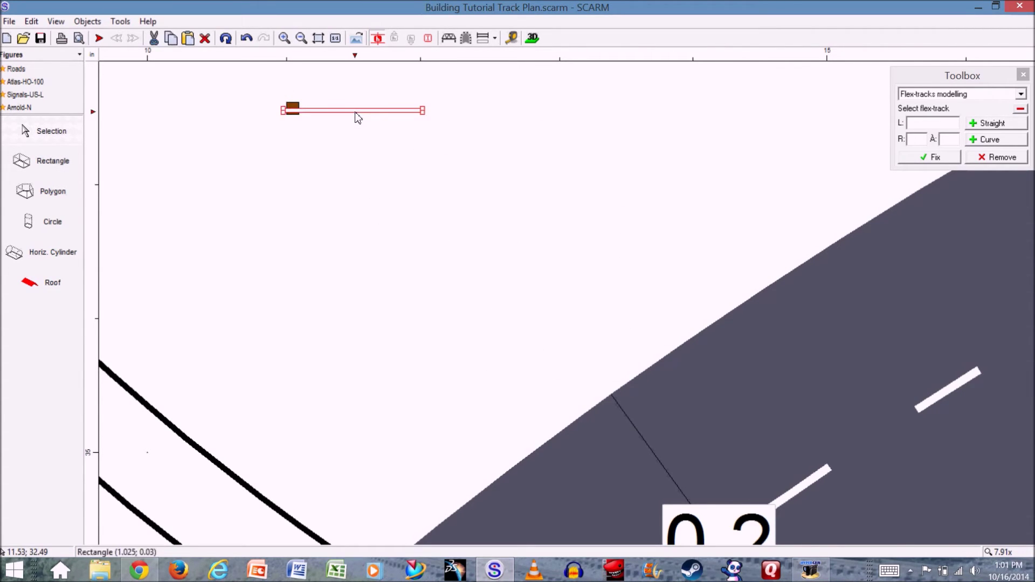
left_click_drag(356, 117, 358, 114)
scroll(354, 132, "up", 4)
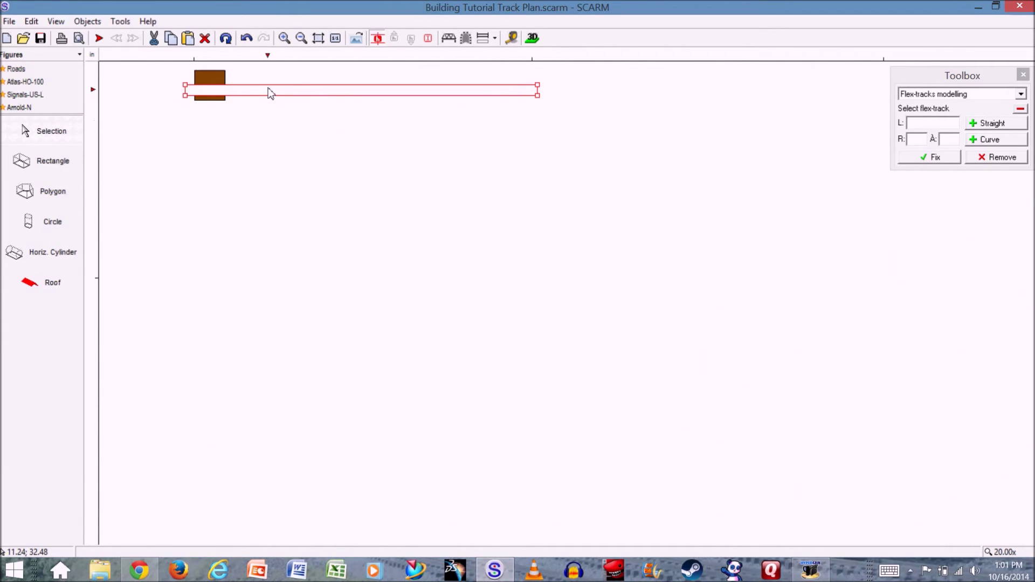
left_click_drag(273, 92, 274, 89)
left_click(278, 139)
scroll(321, 186, "down", 6)
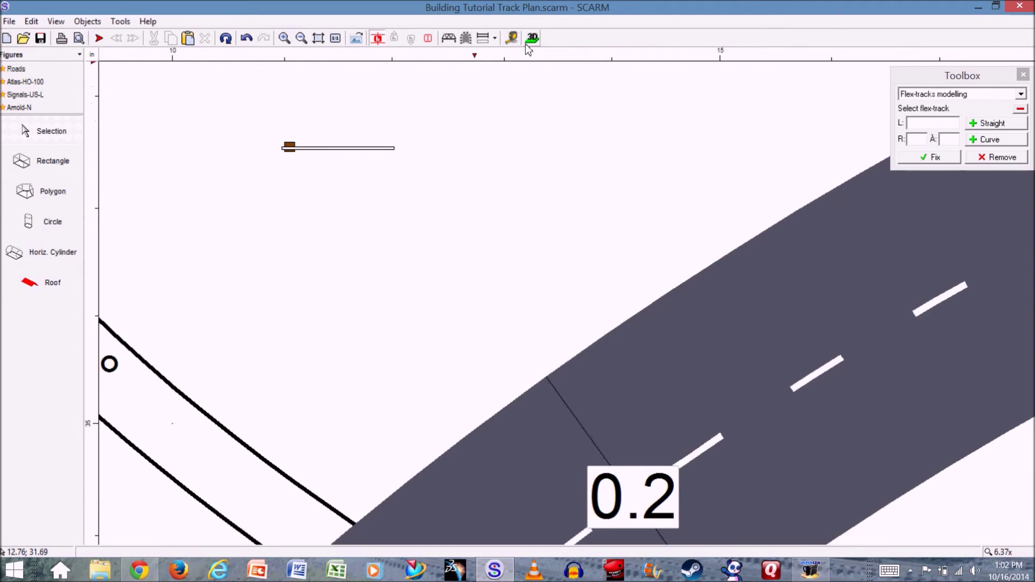
left_click(532, 38)
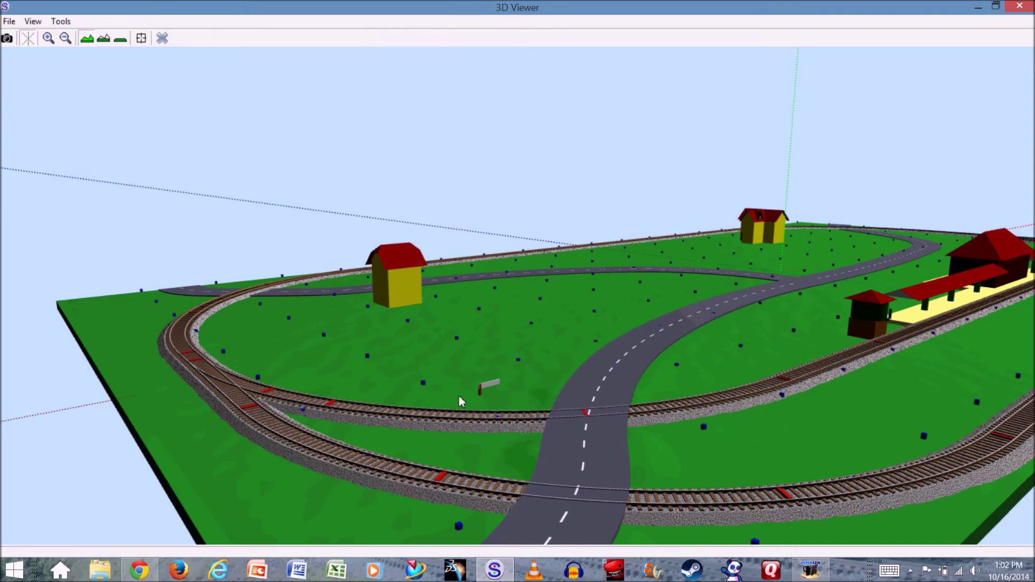
scroll(480, 396, "up", 3)
scroll(468, 477, "up", 2)
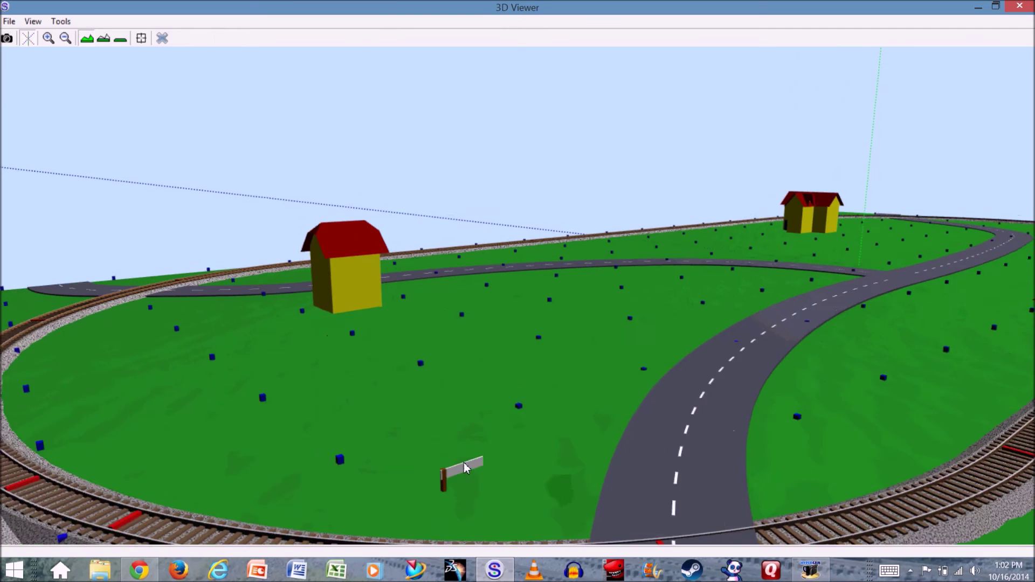
scroll(451, 458, "up", 2)
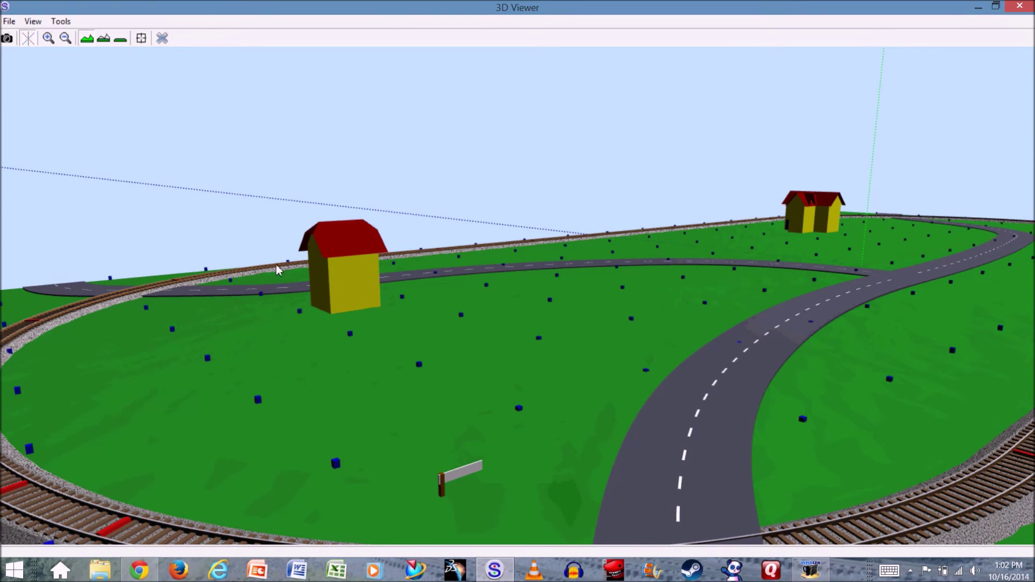
left_click(162, 39)
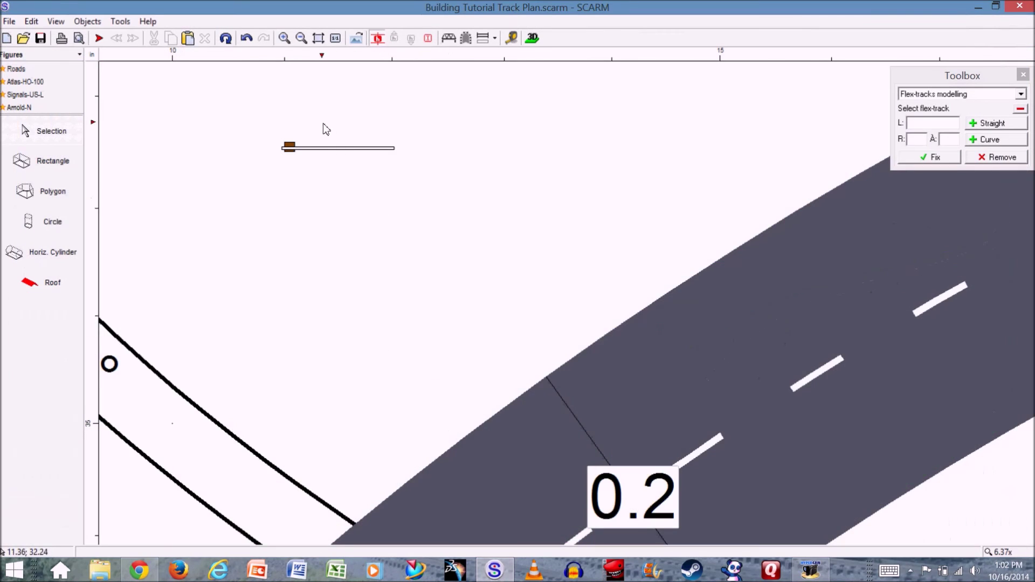
Step: Enlarge the white arm to about 1.458 by 0.046 inches, set its height to 0.1 inches and check it in the 3D view
left_click(381, 148)
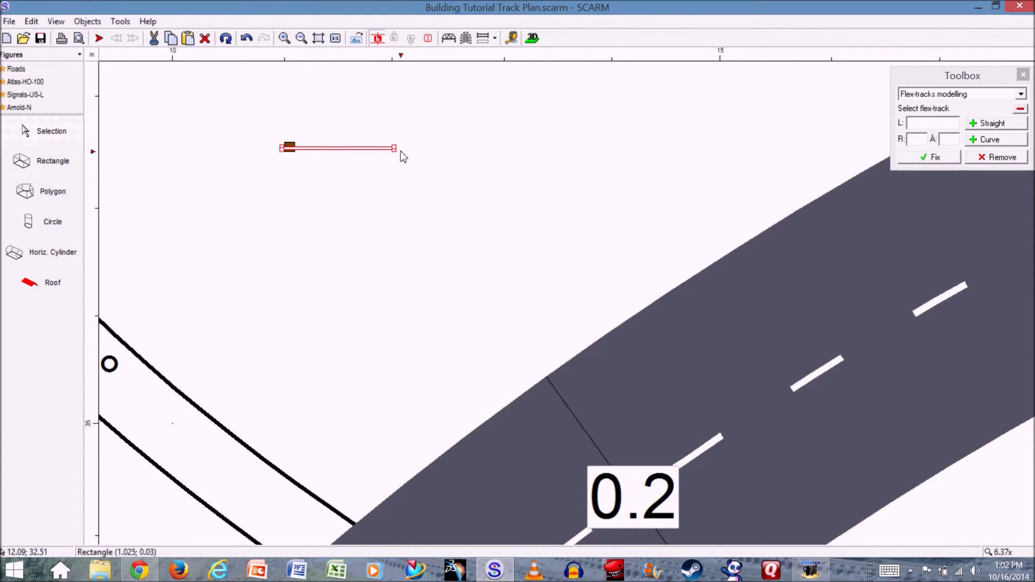
left_click_drag(395, 147, 441, 148)
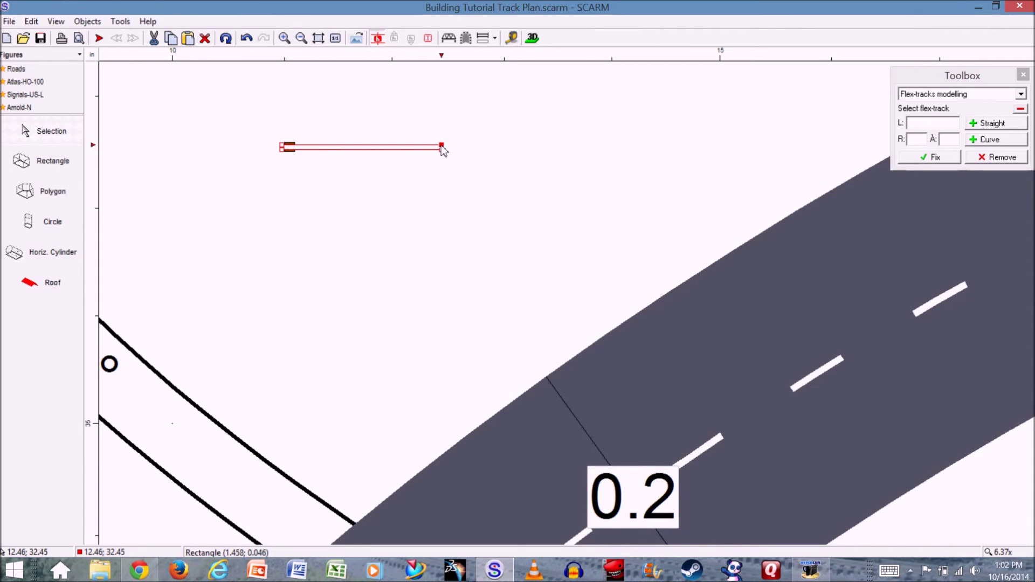
right_click(353, 148)
left_click(398, 357)
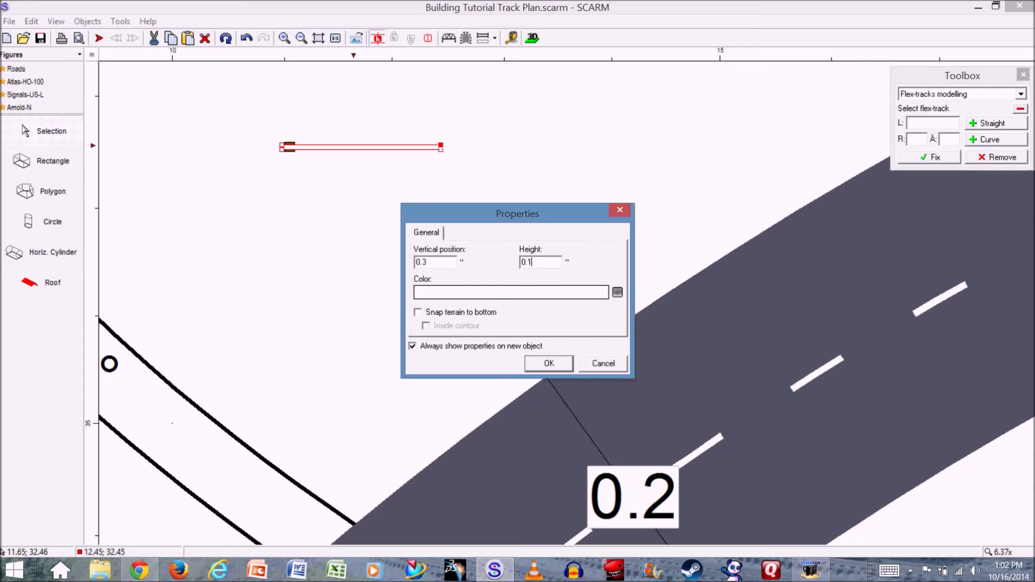
left_click(549, 365)
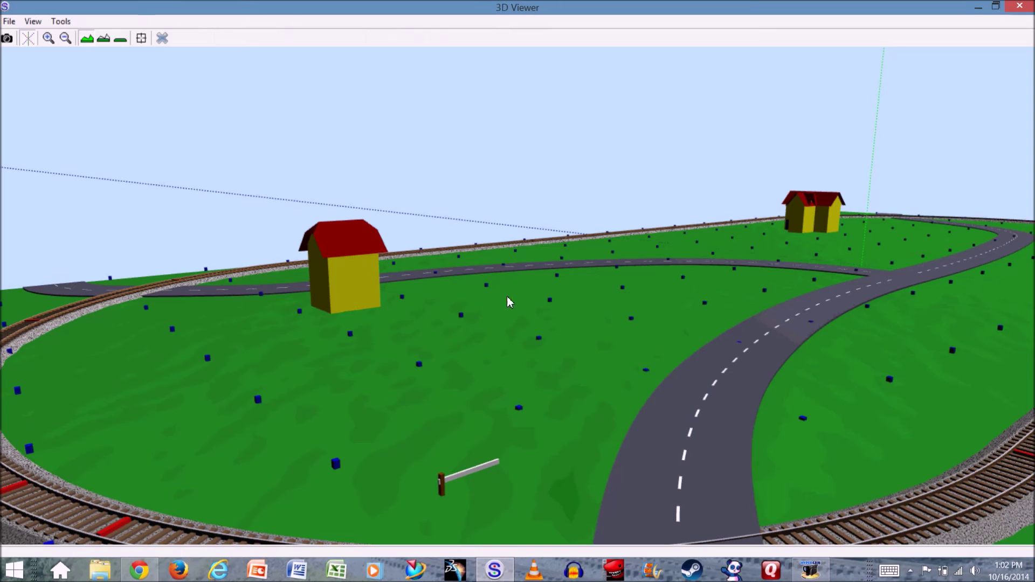
left_click(167, 44)
Step: Group the brown post with the white arm and place a copy of the group between the original and the road
left_click_drag(237, 81, 546, 216)
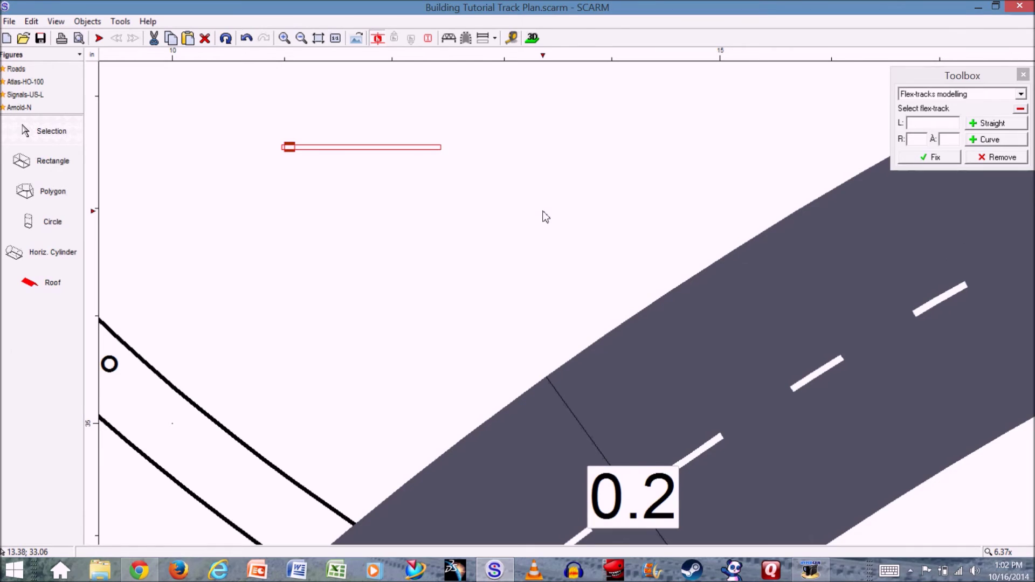
right_click(333, 146)
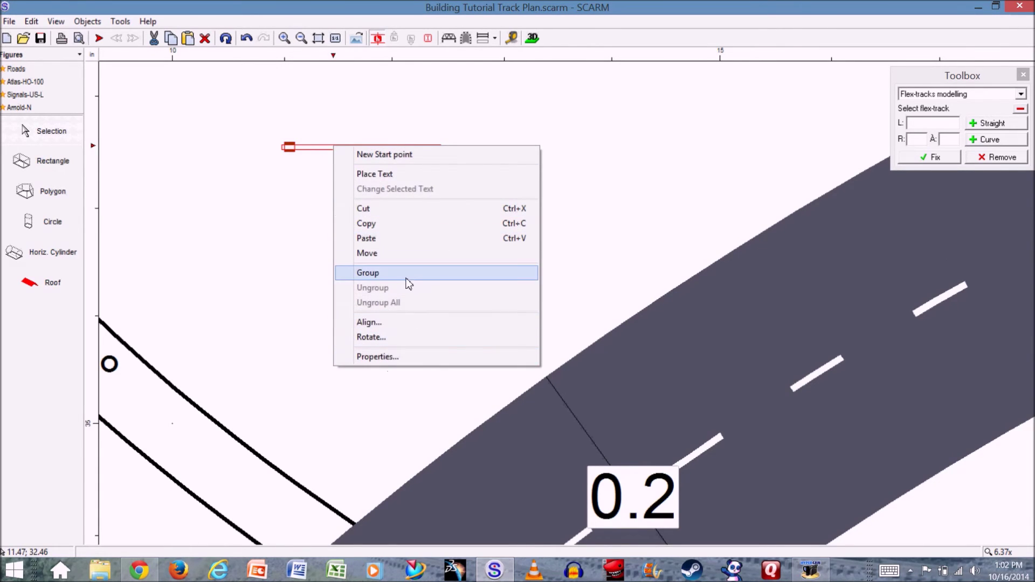
left_click(378, 273)
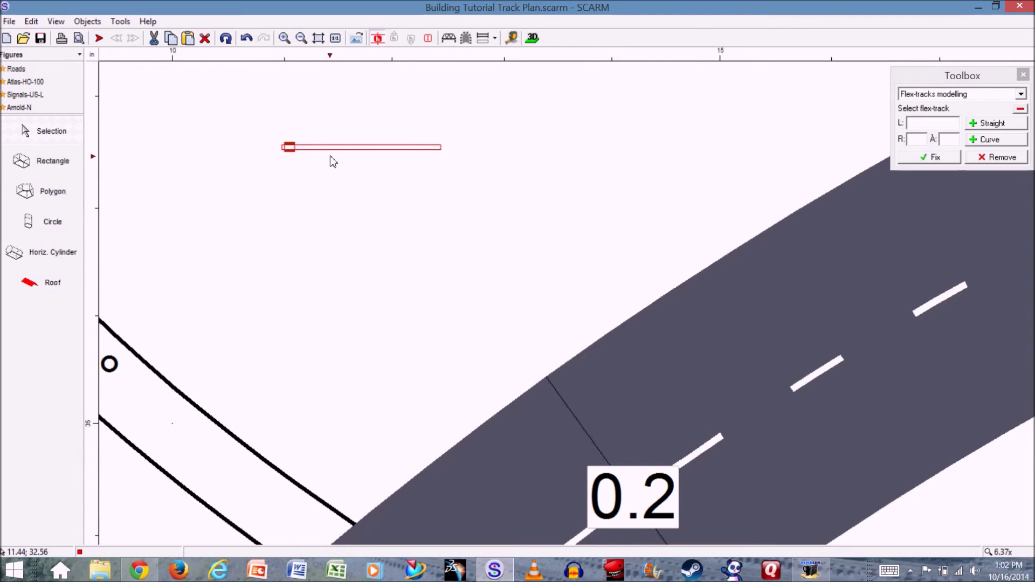
left_click_drag(335, 153, 398, 289, "ctrl")
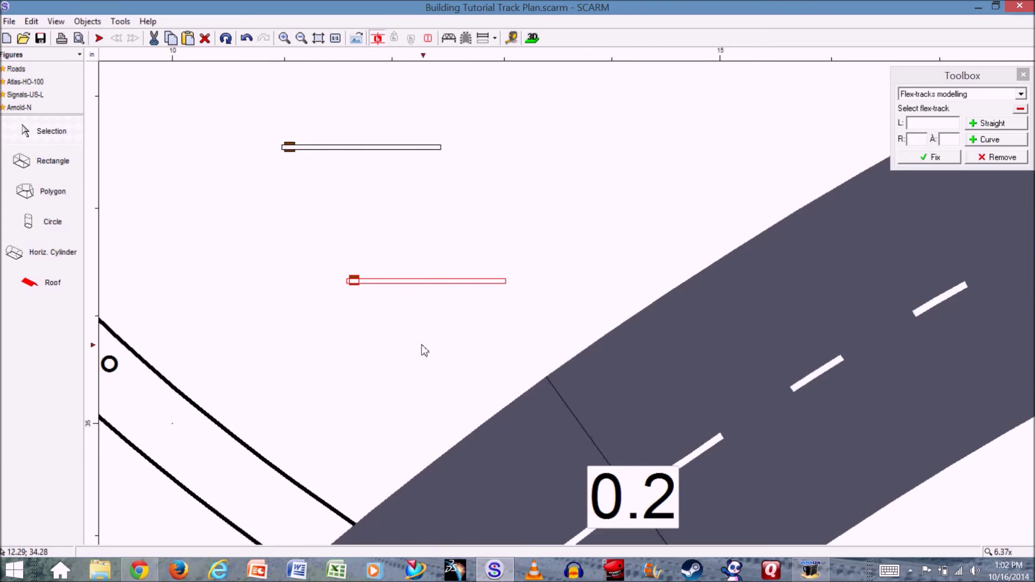
Step: Move the copied gate to the road's upper edge, at the 0.2 height joint just inside the inner track crossing
scroll(420, 349, "down", 6)
scroll(424, 358, "down", 1)
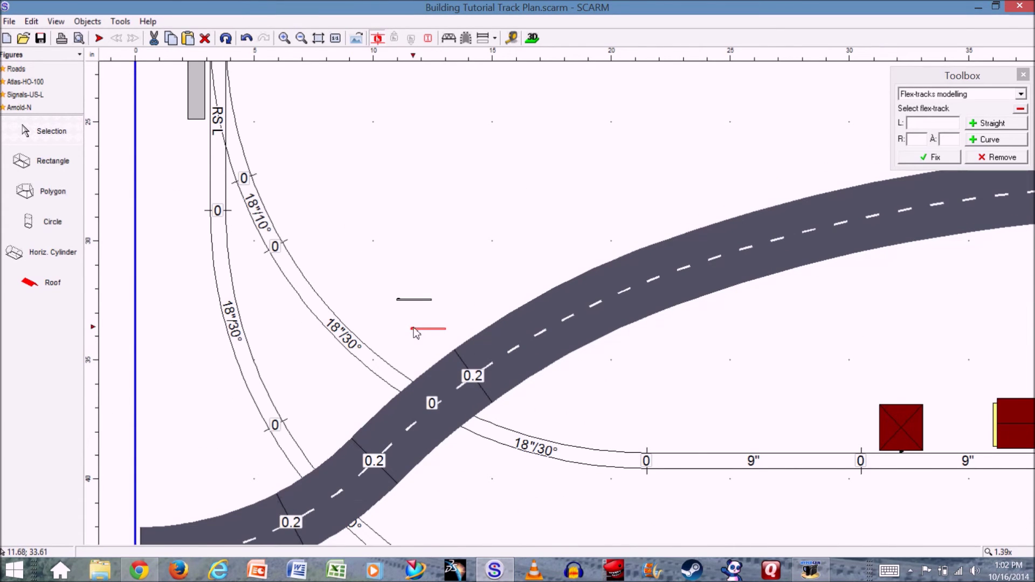
scroll(422, 336, "up", 2)
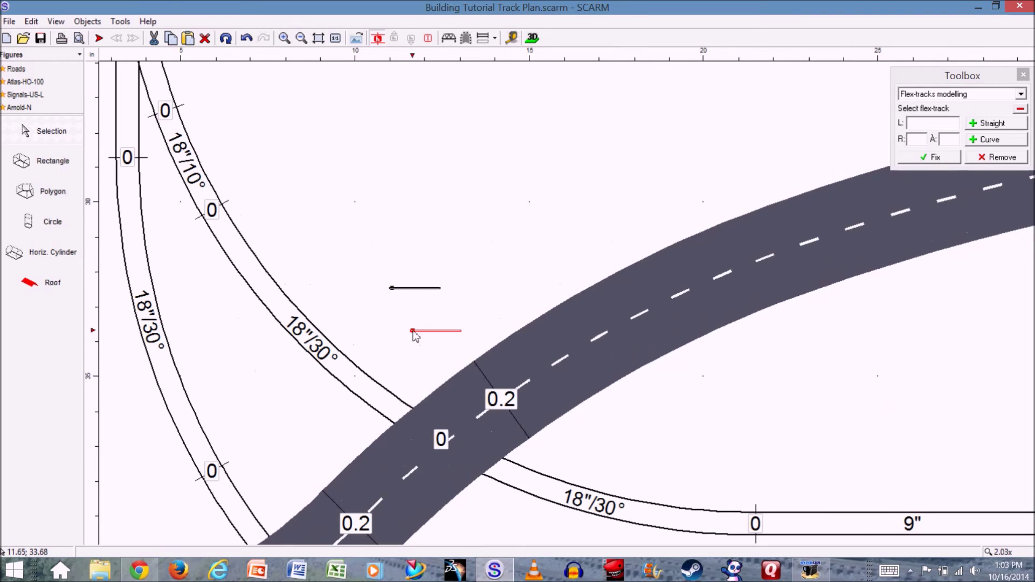
left_click_drag(414, 333, 442, 356)
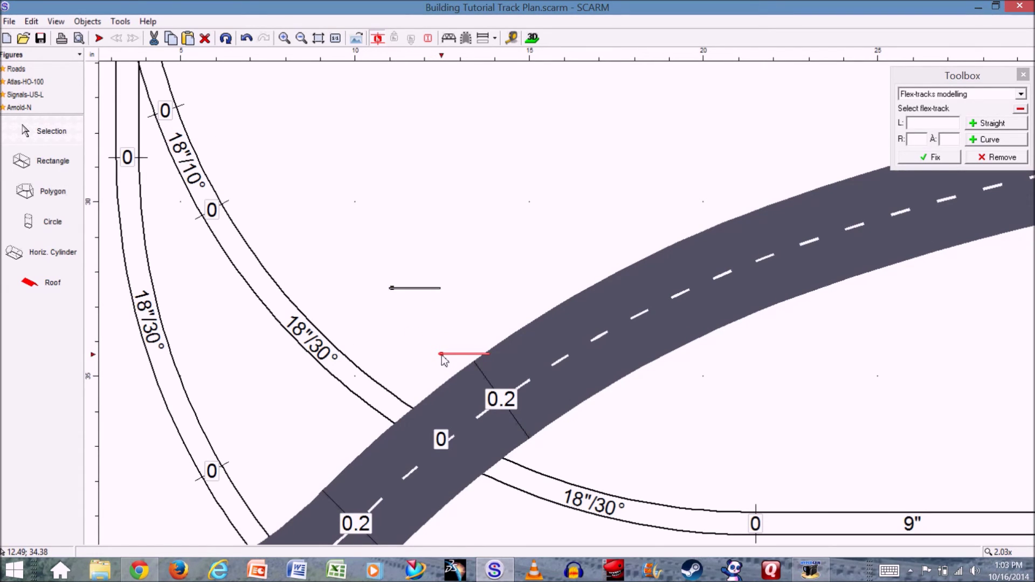
left_click_drag(442, 355, 462, 369)
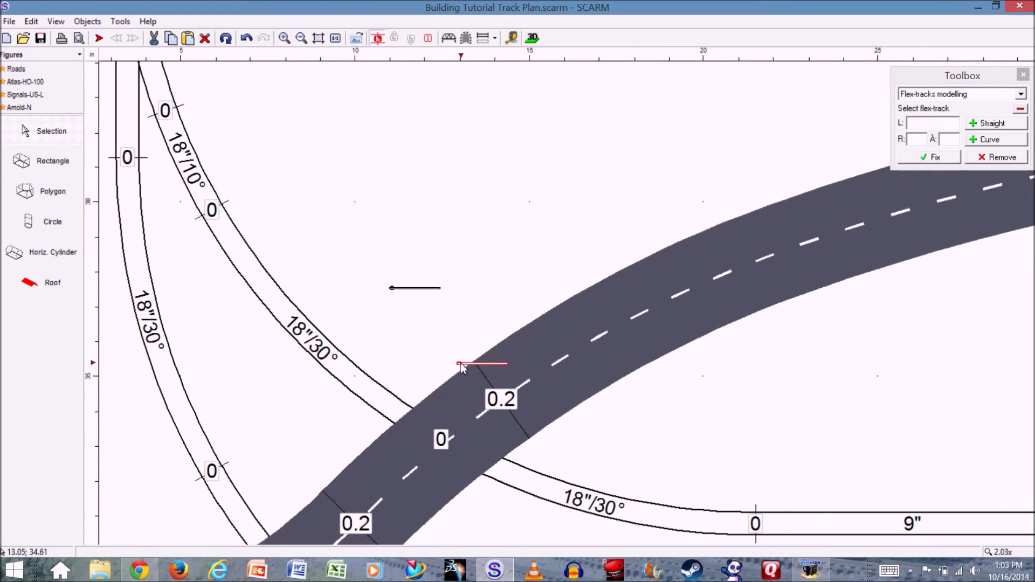
scroll(361, 398, "down", 3)
scroll(380, 361, "up", 2)
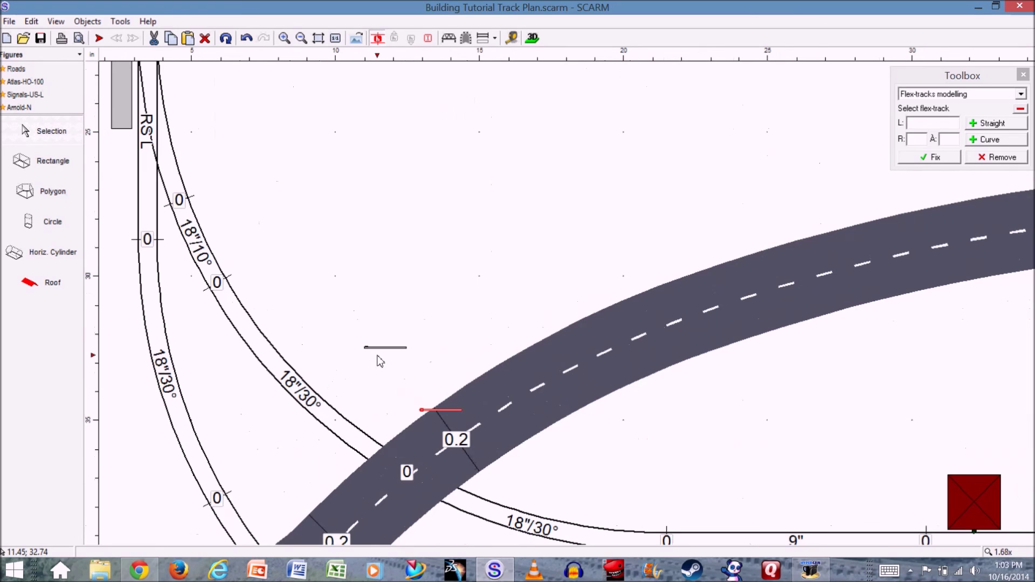
Step: Move the original gate group across the road to its lower edge, just outside the outer track crossing
left_click(375, 350)
scroll(374, 353, "up", 2)
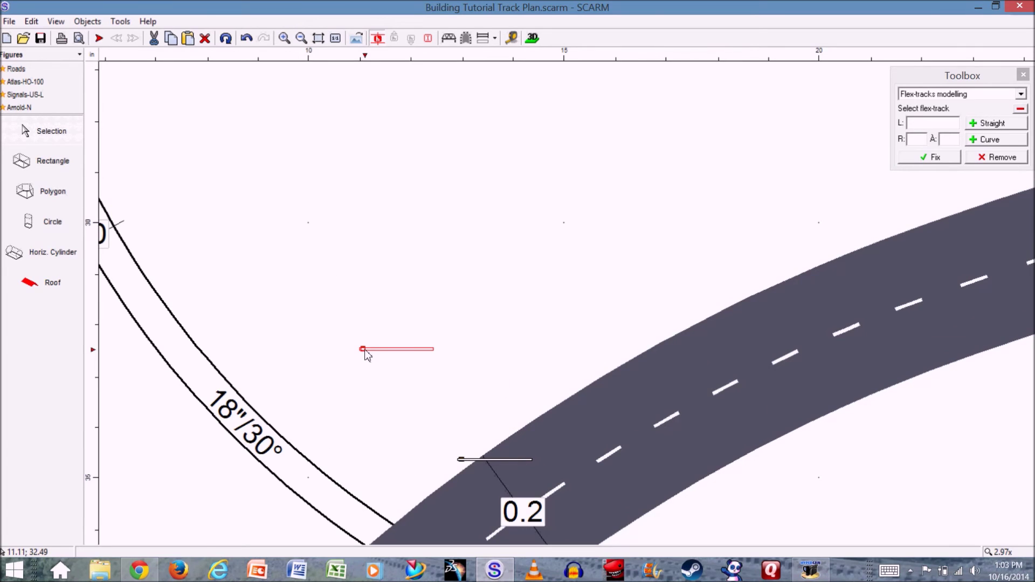
left_click_drag(365, 351, 148, 535)
scroll(147, 536, "down", 7)
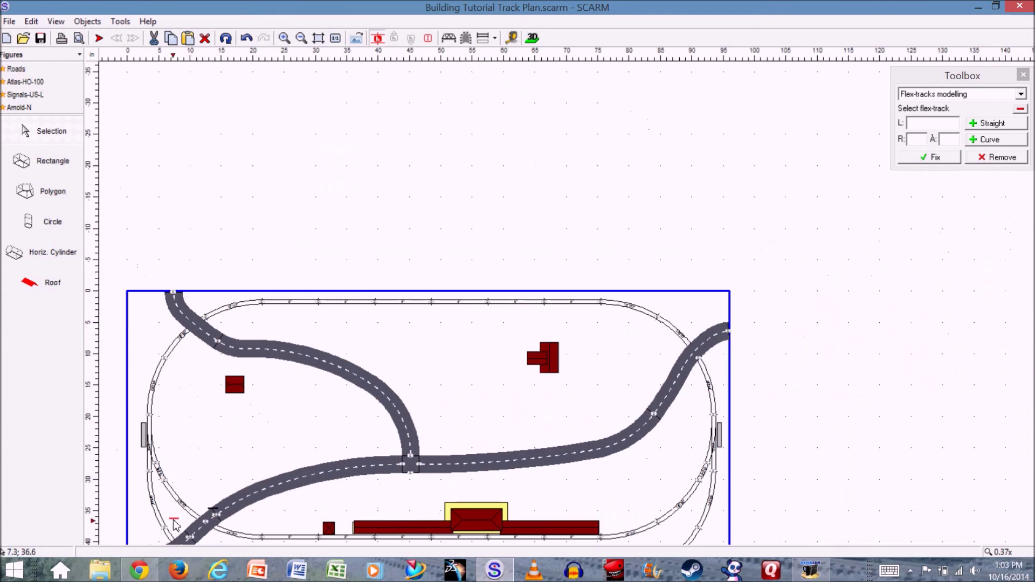
scroll(152, 538, "up", 5)
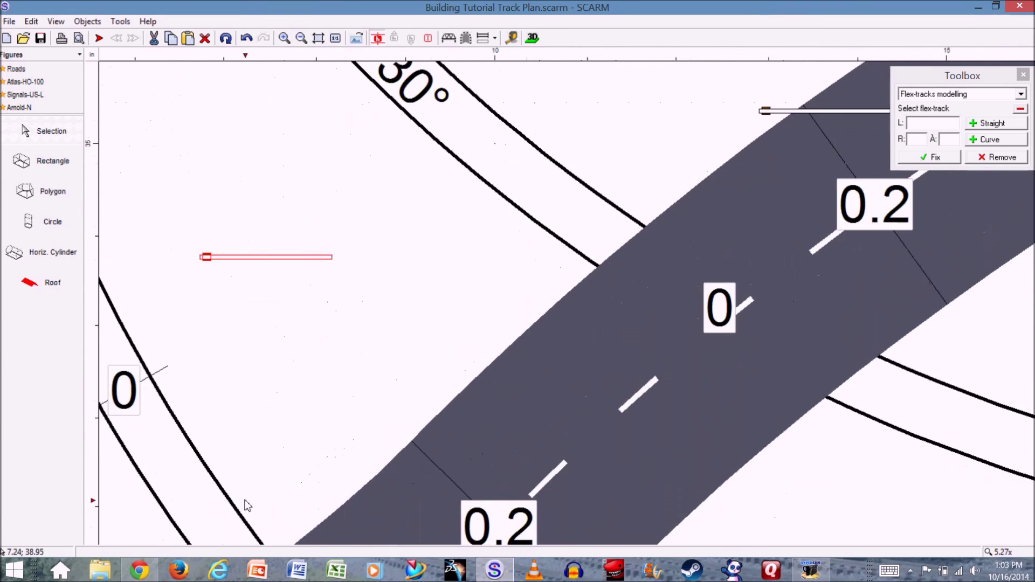
scroll(284, 521, "down", 1)
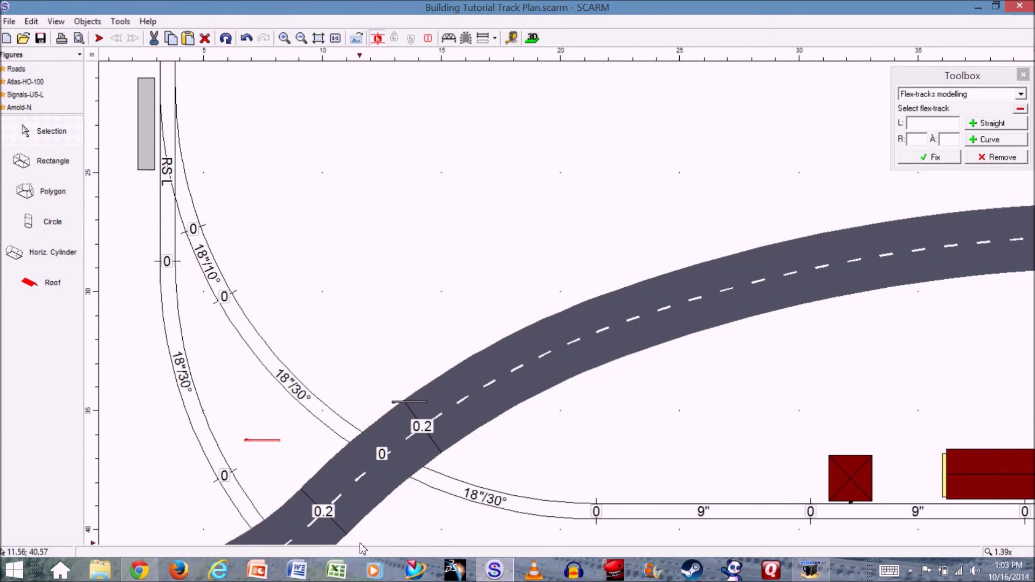
scroll(360, 546, "up", 5)
scroll(316, 530, "down", 4)
scroll(283, 527, "up", 3)
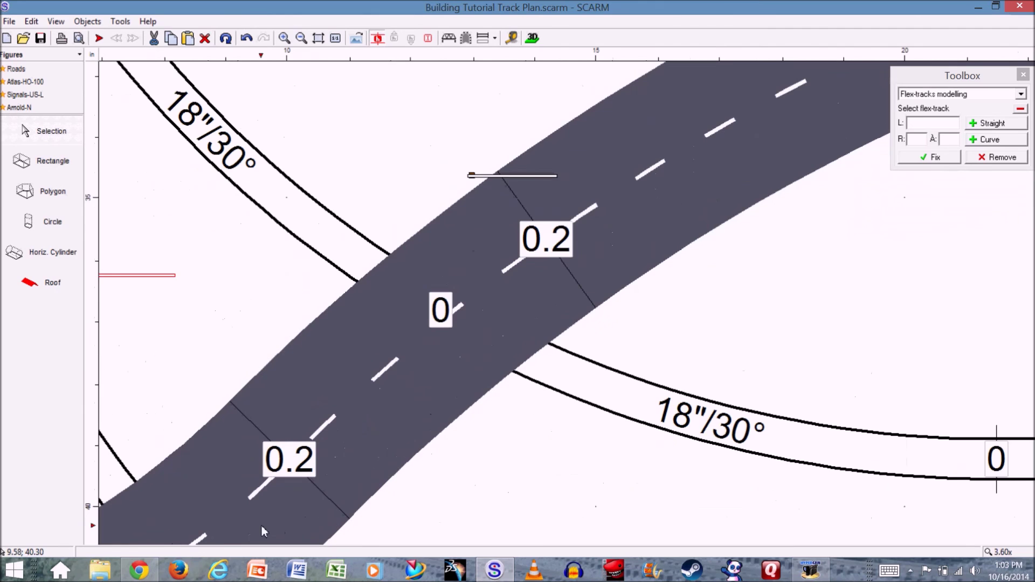
middle_click_drag(219, 505, 364, 302)
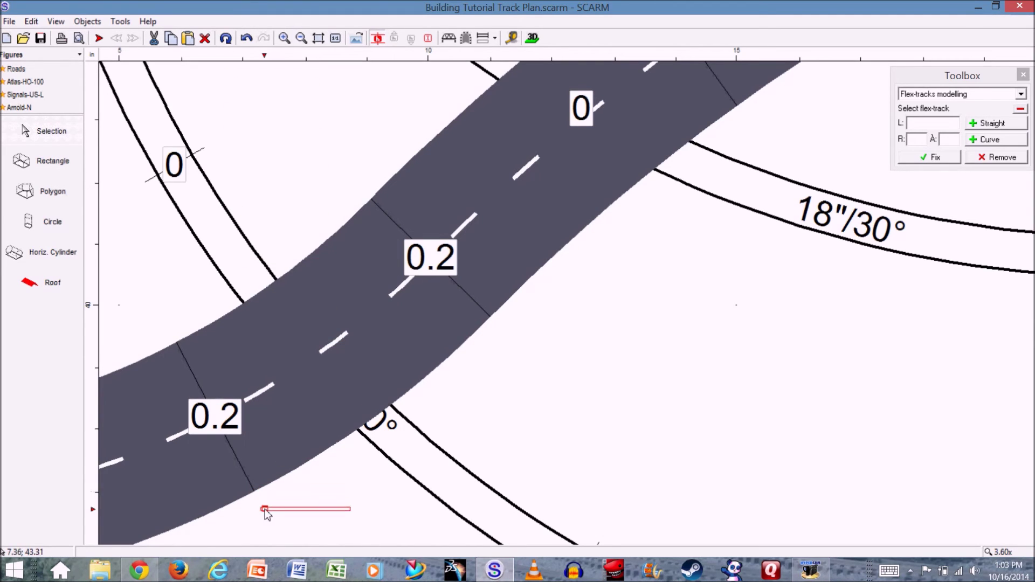
Step: Rotate the gate outside the outer track about 122° counter-clockwise and set its post on the road edge with the arm across the lane
right_click(324, 516)
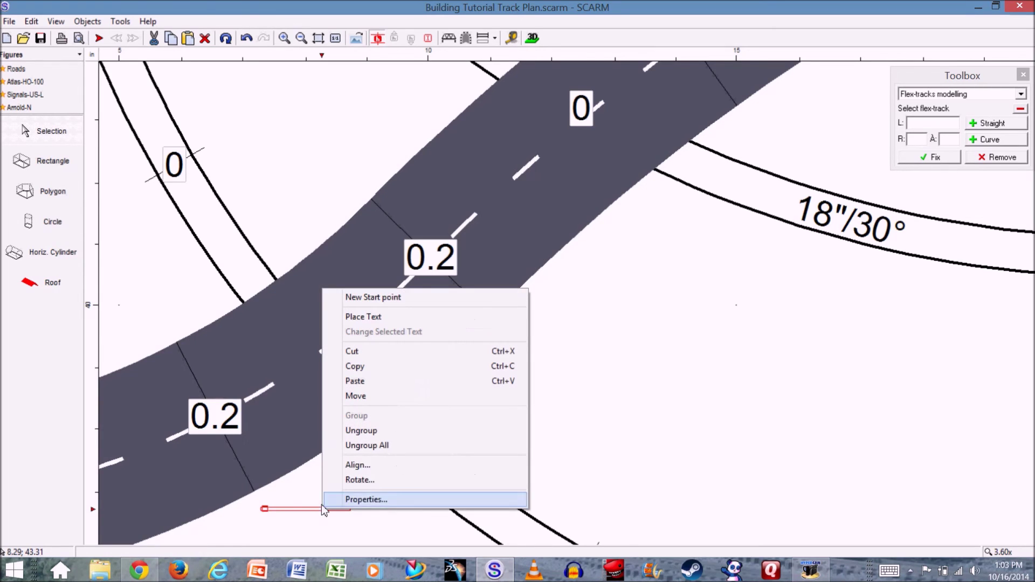
left_click(382, 480)
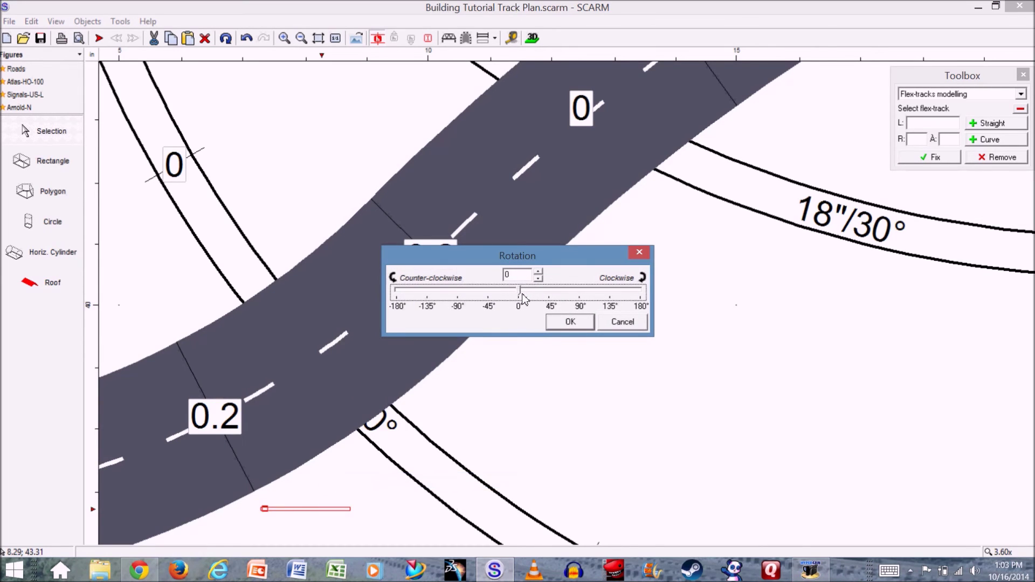
left_click_drag(521, 299, 438, 305)
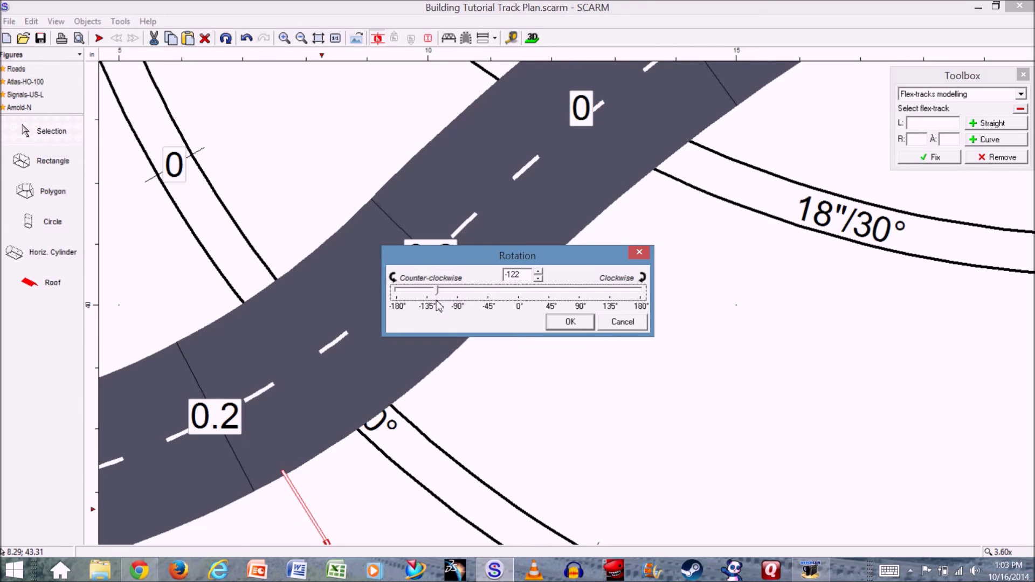
left_click(559, 326)
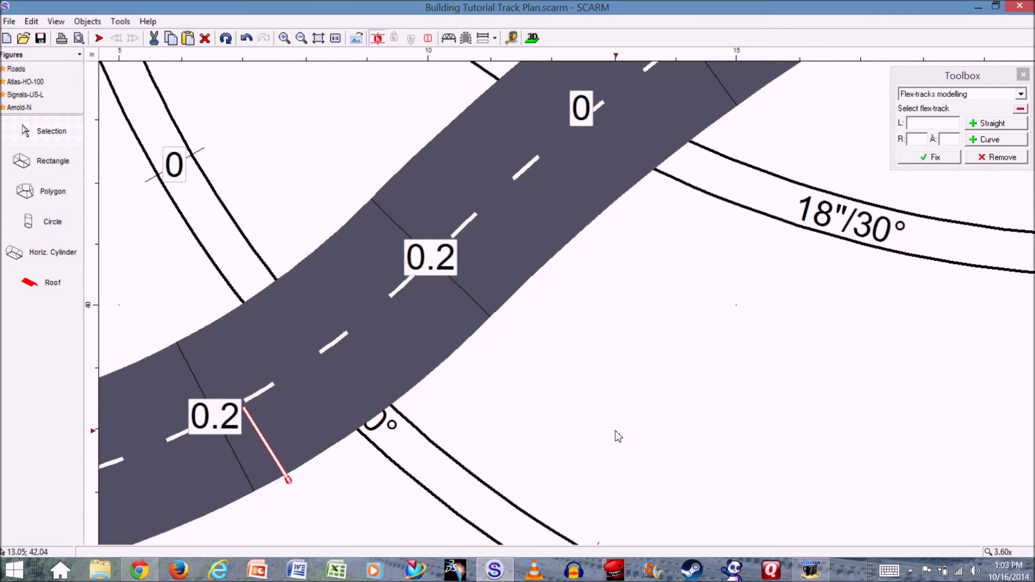
Step: Rotate the gate inside the inner track clockwise until its arm crosses the lane, and seat its post on the road edge beside the 0.2 joint
scroll(618, 434, "down", 4)
scroll(669, 237, "up", 5)
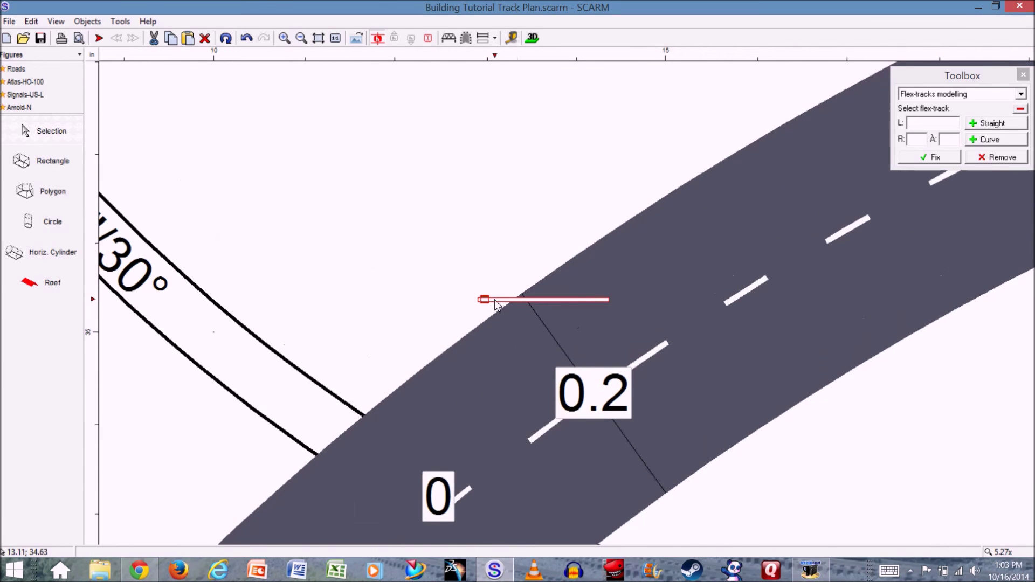
right_click(496, 303)
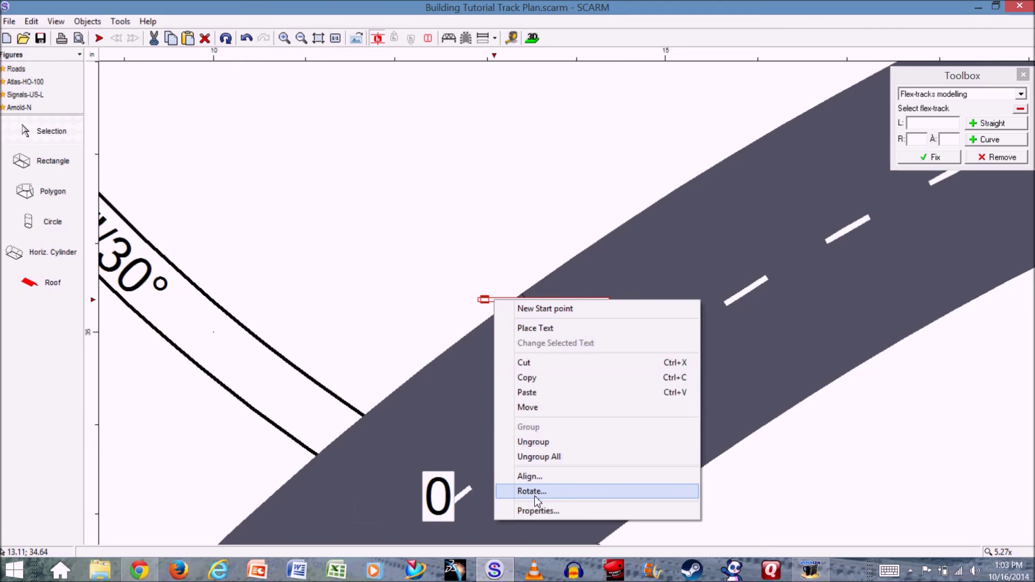
left_click(534, 491)
left_click_drag(518, 257, 361, 112)
left_click_drag(364, 149, 390, 156)
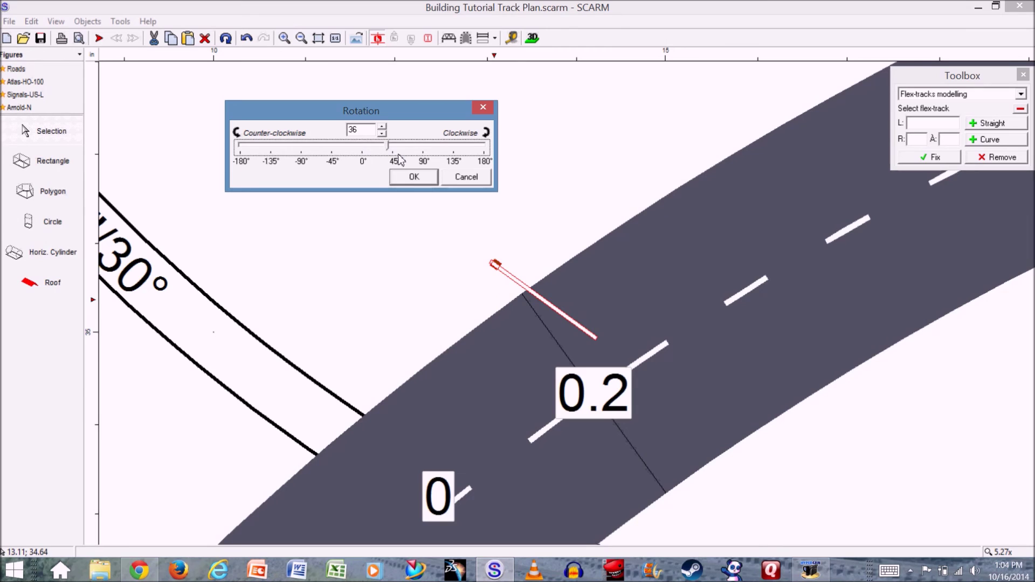
left_click_drag(389, 146, 402, 150)
left_click(414, 177)
left_click_drag(519, 261, 531, 284)
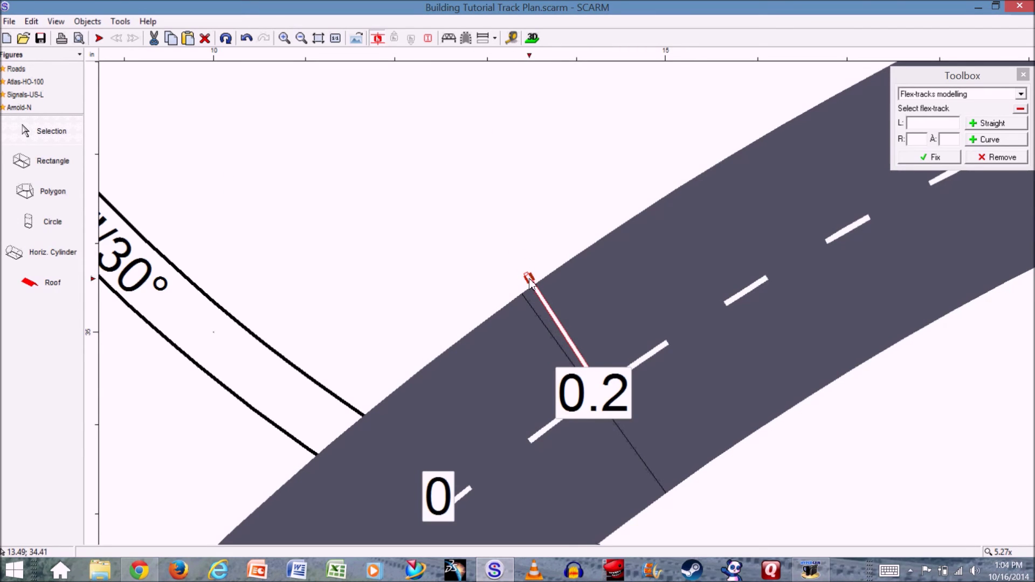
left_click(889, 447)
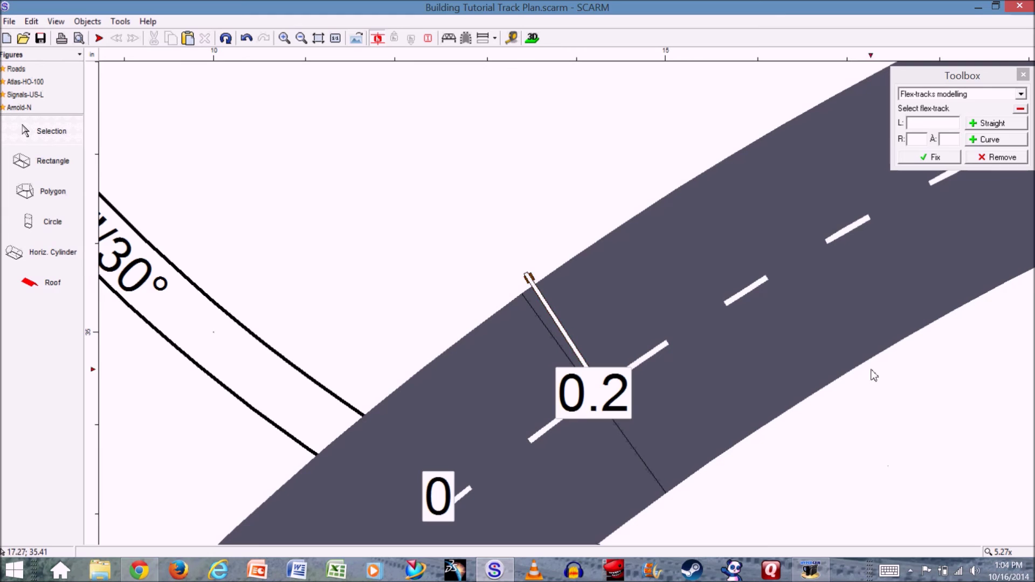
Step: Examine both crossing gates, the roads and the overall layout in the 3D view
left_click(532, 38)
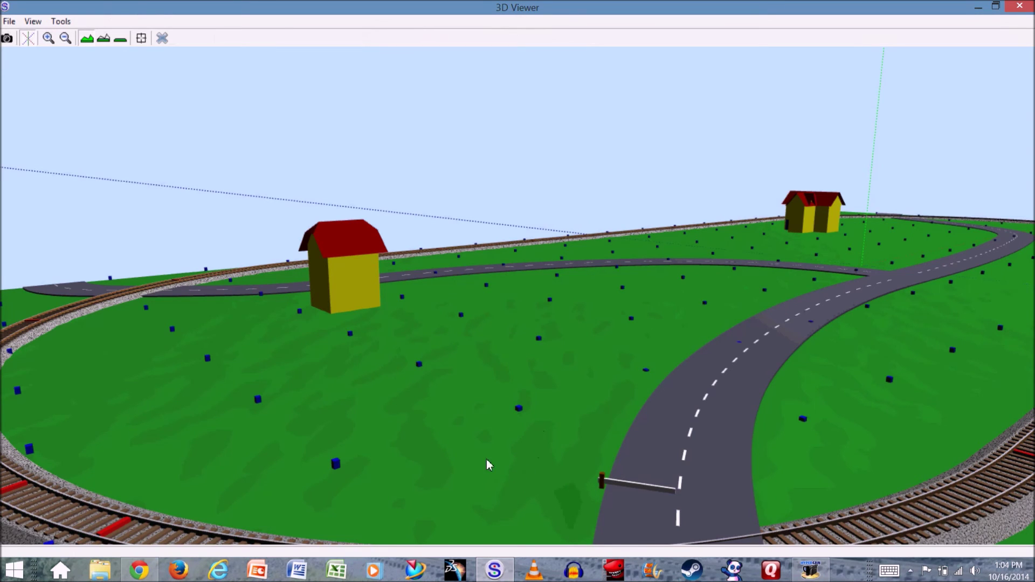
scroll(483, 467, "down", 5)
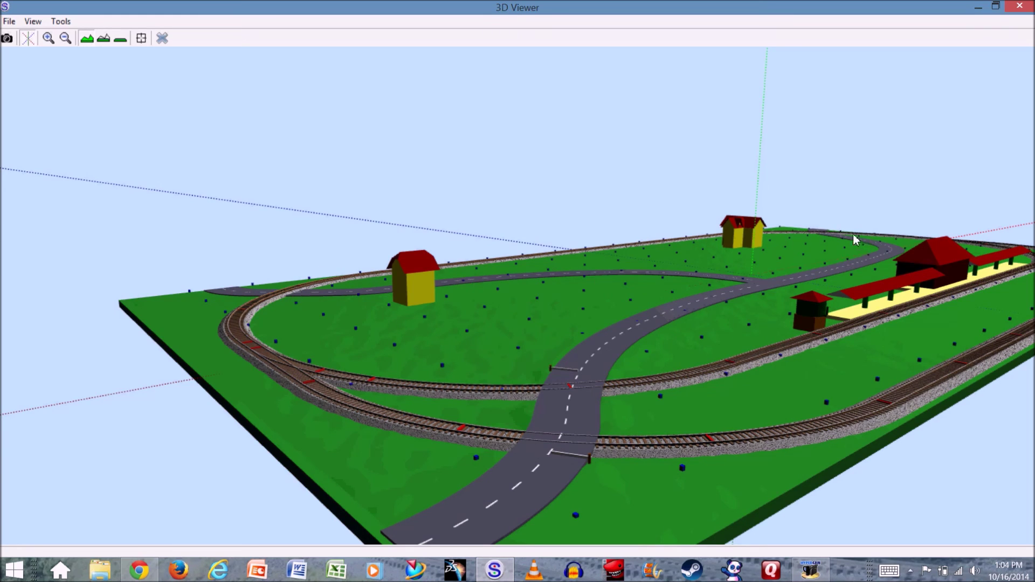
scroll(854, 238, "down", 6)
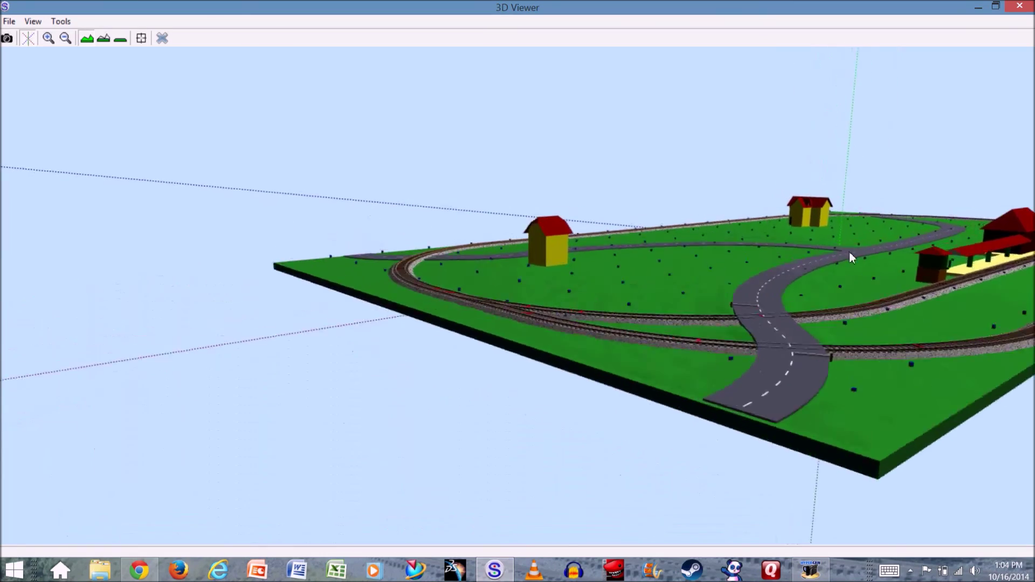
scroll(850, 251, "up", 10)
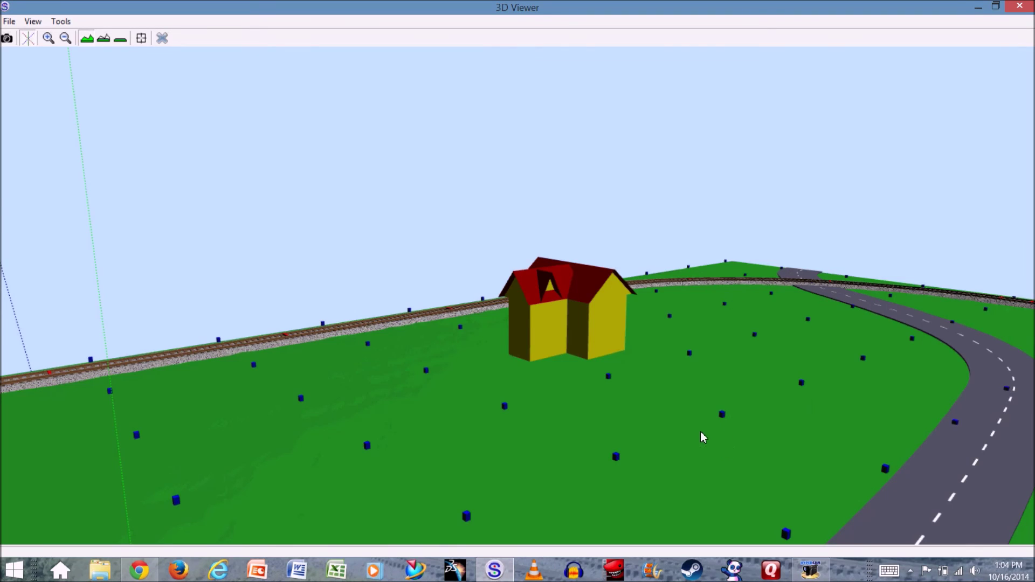
scroll(723, 449, "down", 10)
left_click_drag(251, 413, 215, 415)
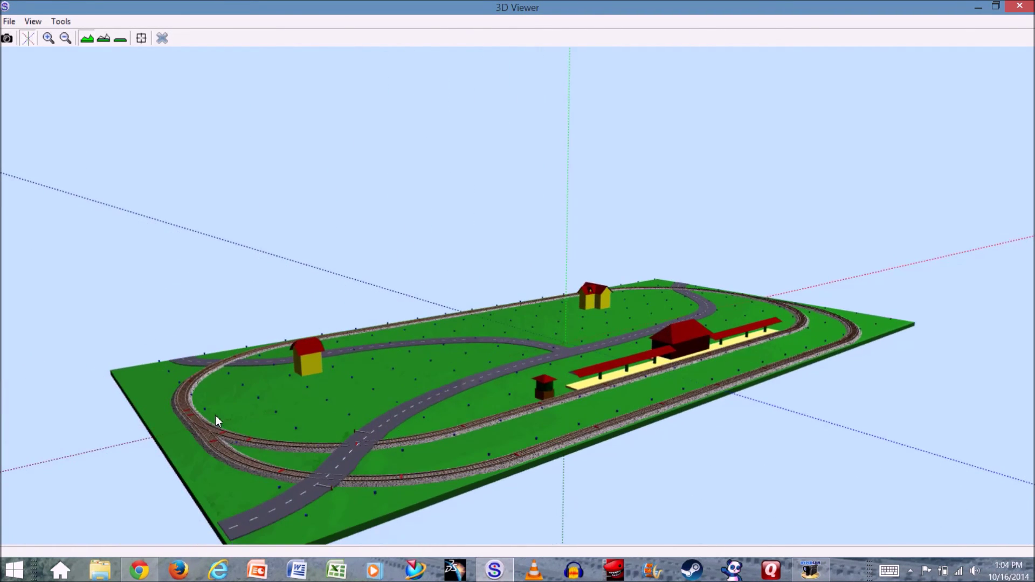
left_click(163, 37)
Step: Bring up the Boulevard in the Roads library and place a new start point in the open area between the upper road and the T-shaped house
scroll(381, 282, "down", 5)
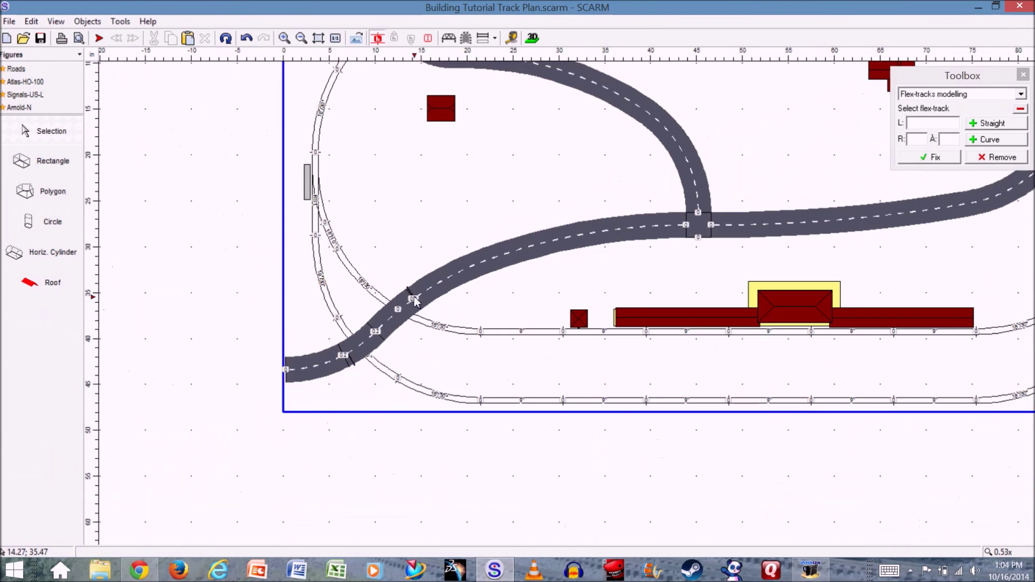
scroll(415, 297, "down", 3)
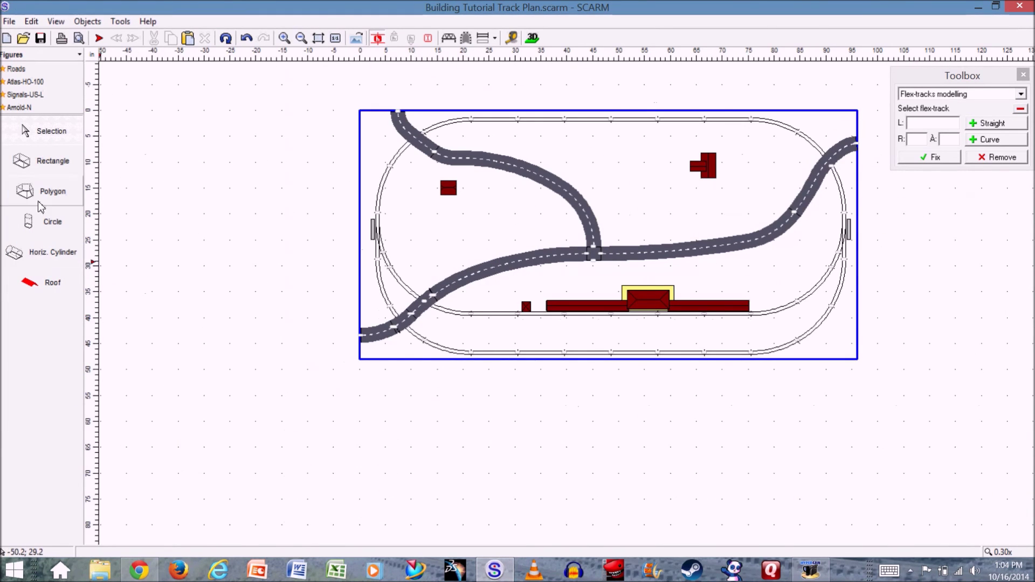
left_click(26, 69)
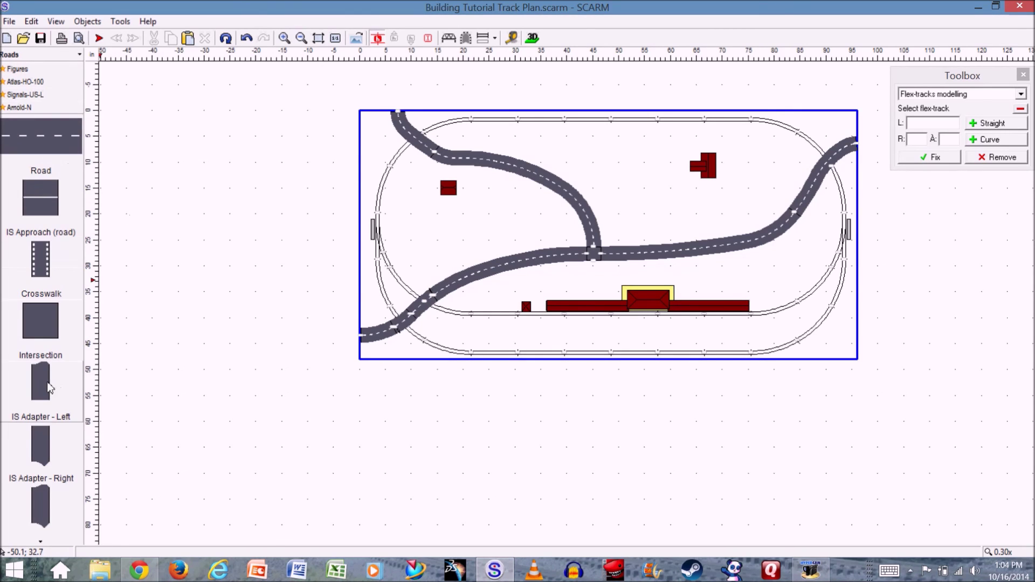
scroll(48, 387, "down", 5)
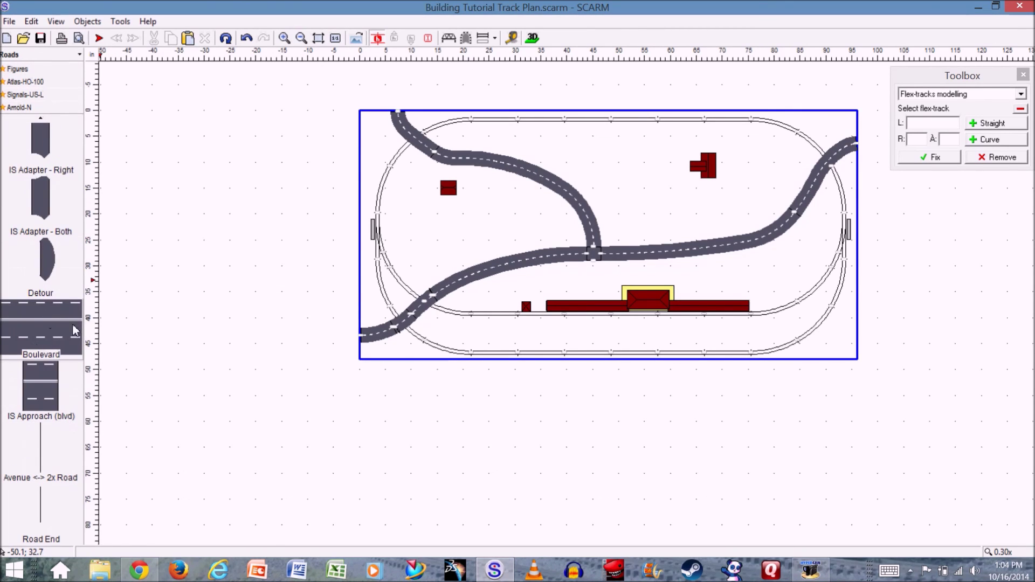
double_click(57, 326)
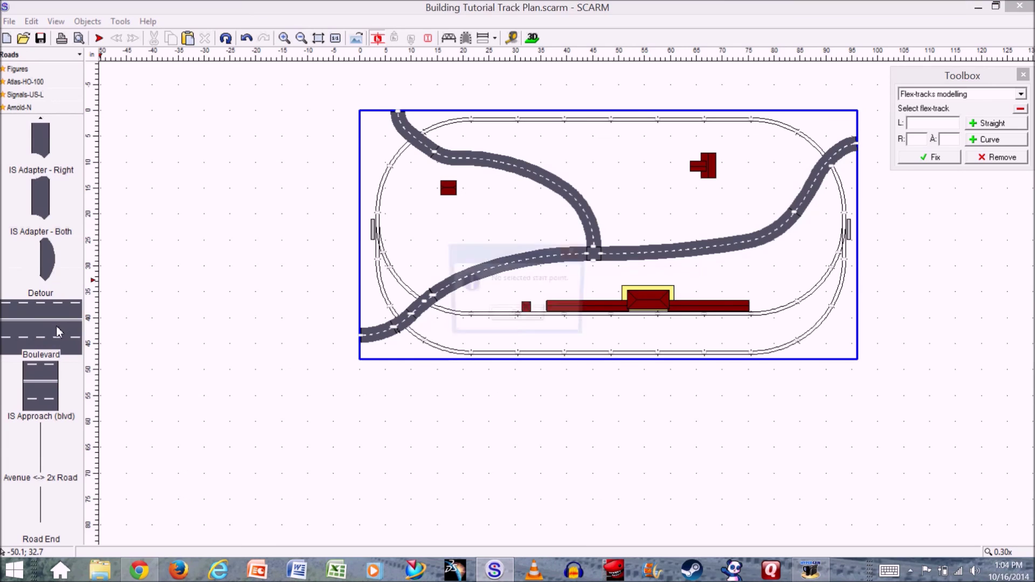
left_click(518, 319)
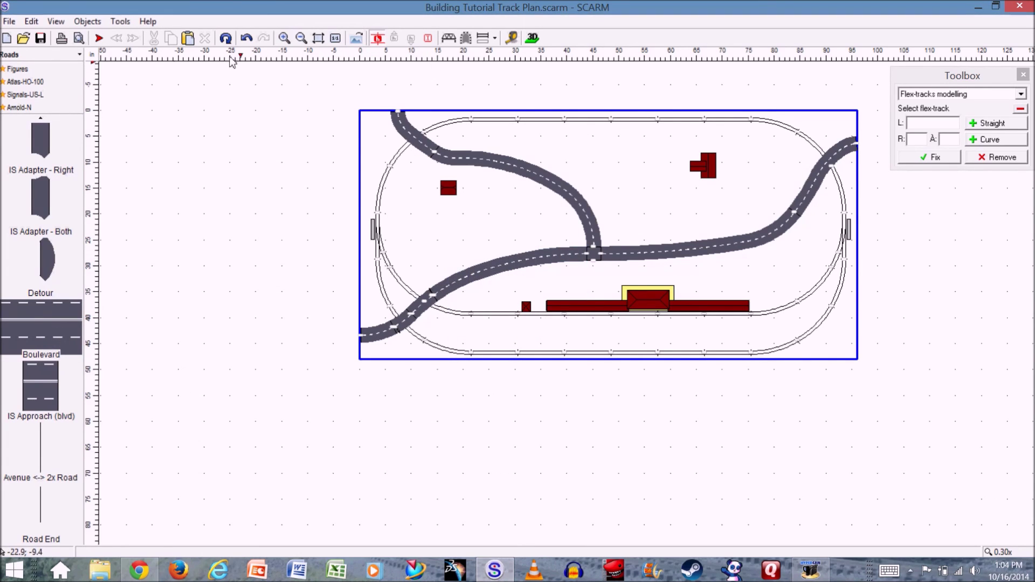
left_click(99, 38)
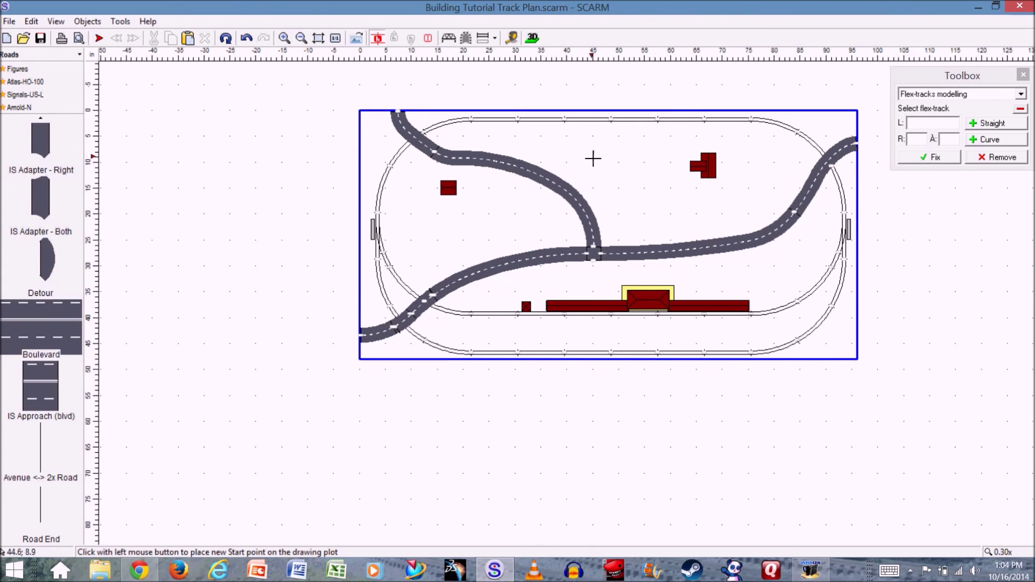
left_click(551, 148)
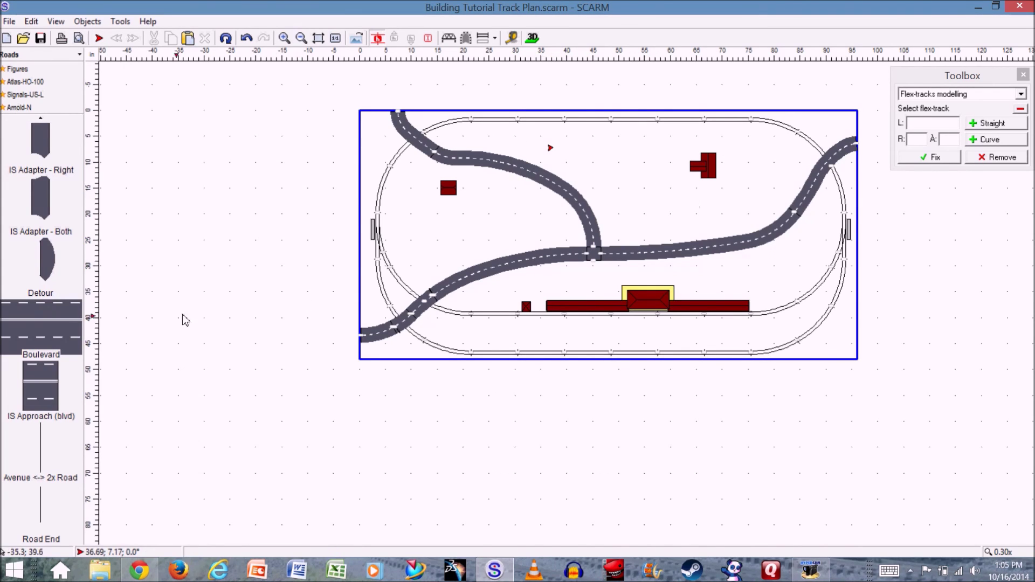
Step: Lay a Boulevard curve from the new start point toward the T-shaped house, with a radius of about 43.4 in and a 35° turn
left_click(54, 332)
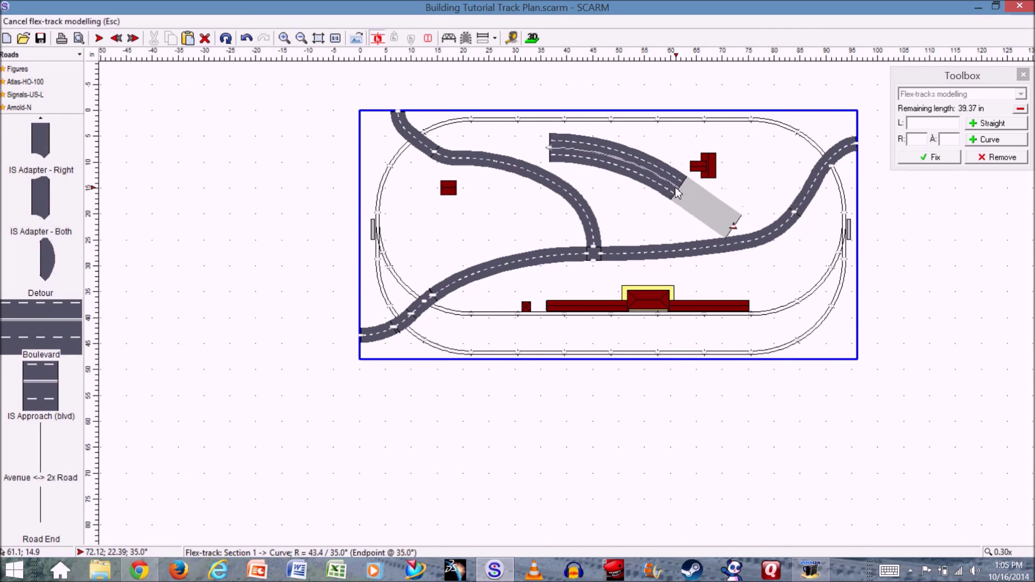
left_click(677, 189)
left_click(930, 157)
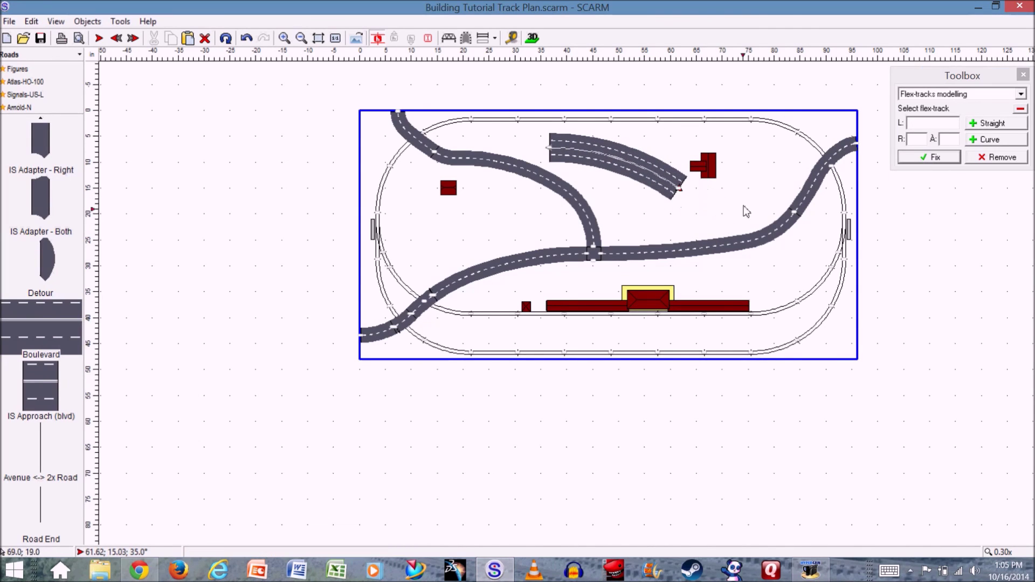
Step: Attach the Avenue <-> 2x Road adapter to the free end of the boulevard near the house
scroll(127, 257, "up", 1)
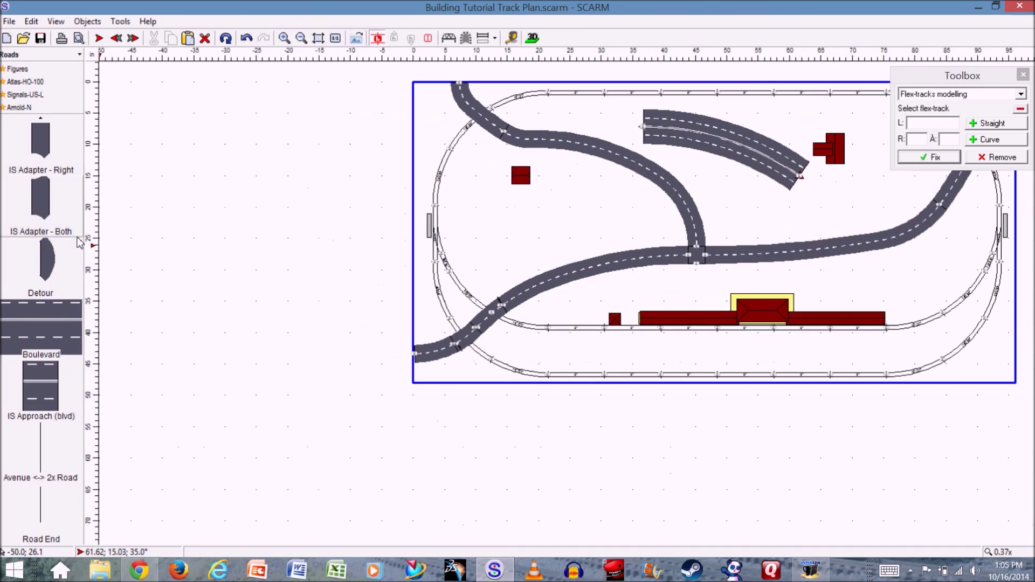
scroll(43, 229, "up", 3)
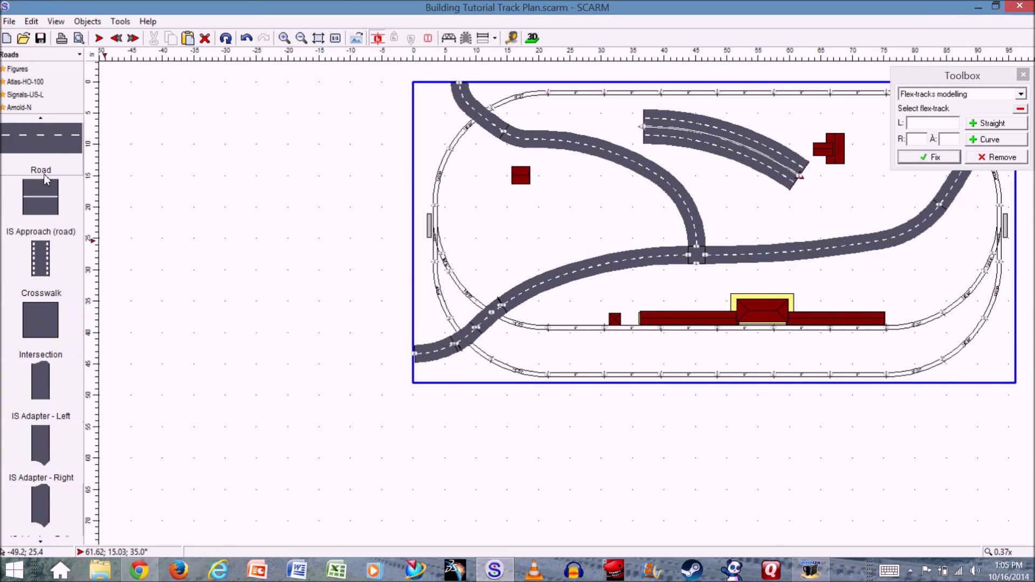
scroll(50, 221, "down", 3)
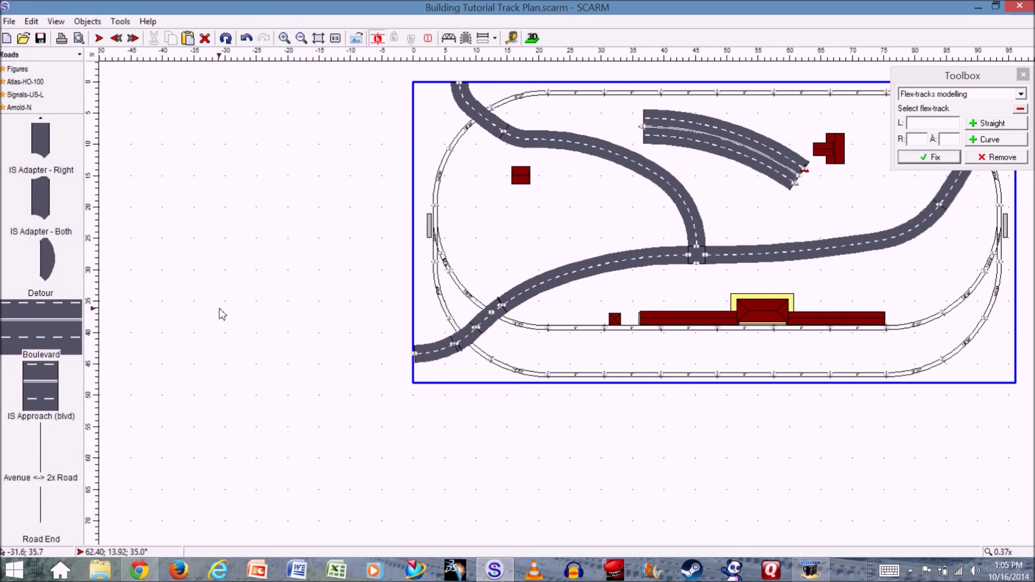
Step: Add a Road with a single dashed center line from the adapter's upper branch, curving about 13 in below the T-shaped house
scroll(40, 216, "up", 5)
left_click(40, 137)
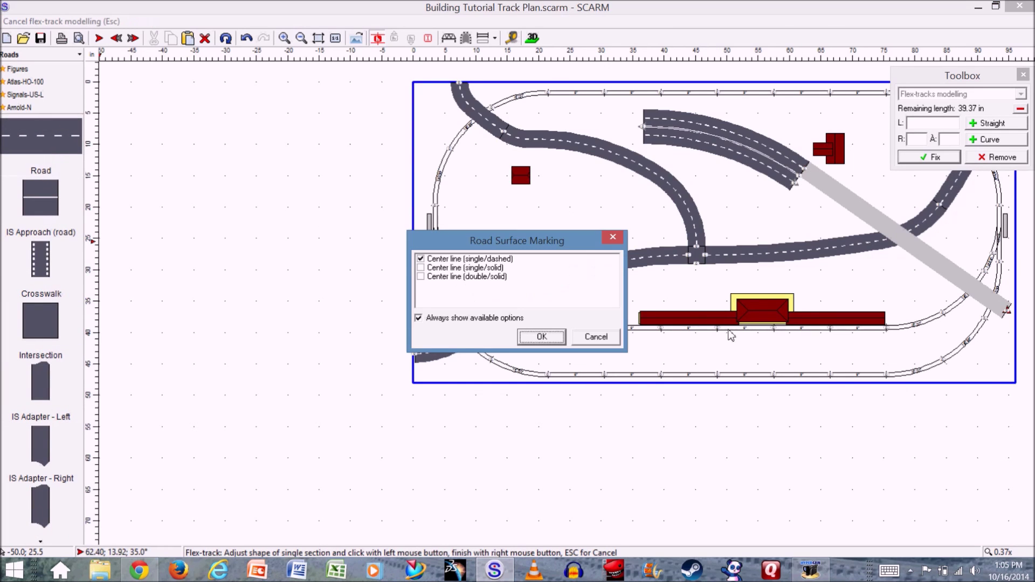
left_click(542, 336)
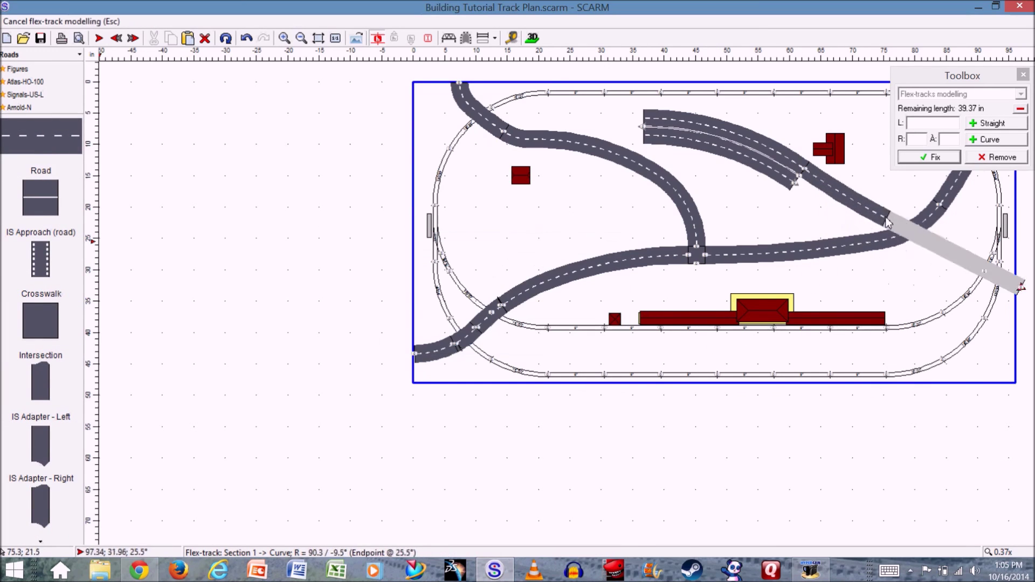
left_click(883, 192)
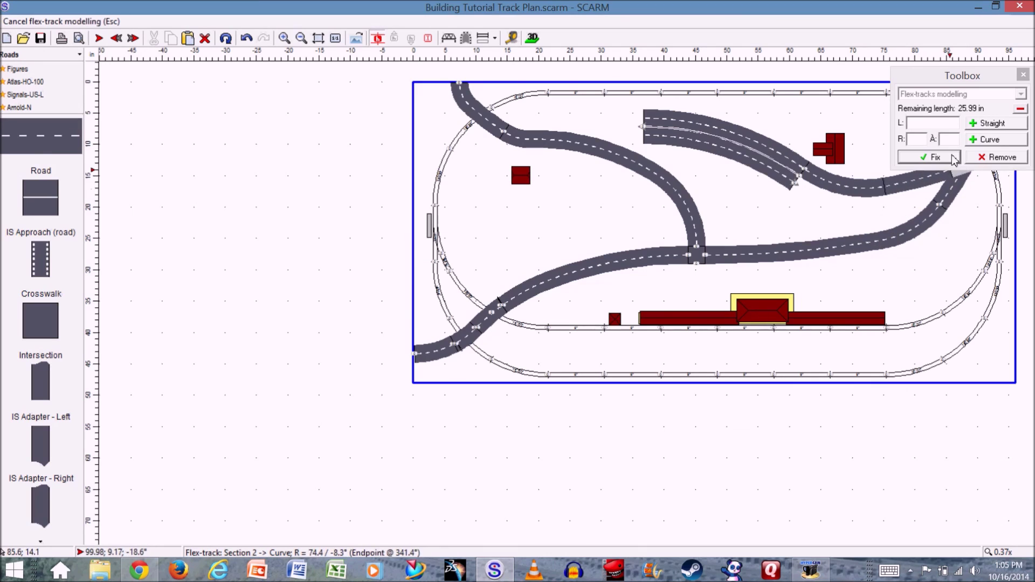
key("Escape")
Step: Add a Road with a single dashed center line from the adapter's lower branch, curving about 8 in down toward the main road
left_click(797, 183)
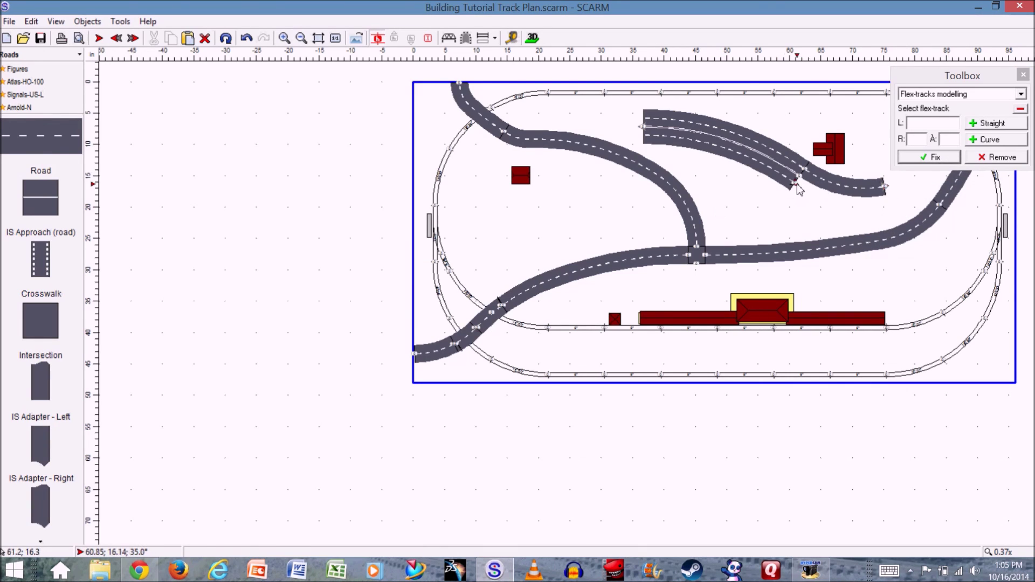
left_click(54, 145)
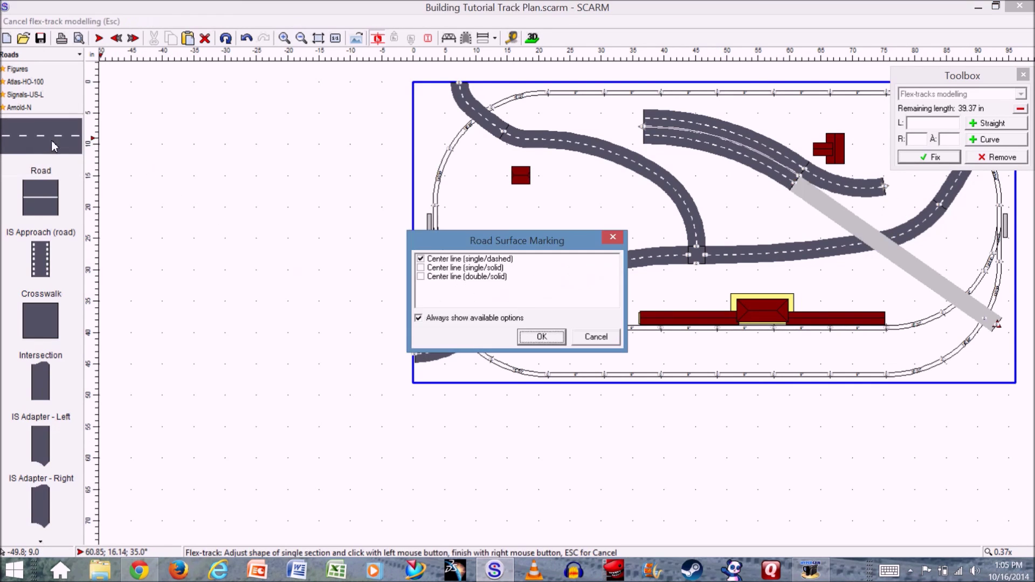
left_click(542, 337)
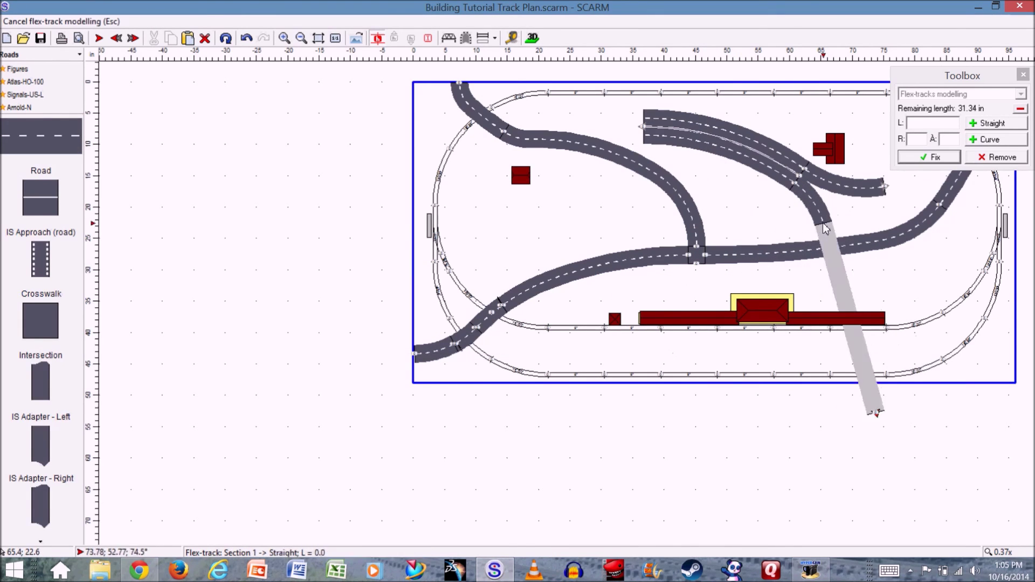
left_click(825, 225)
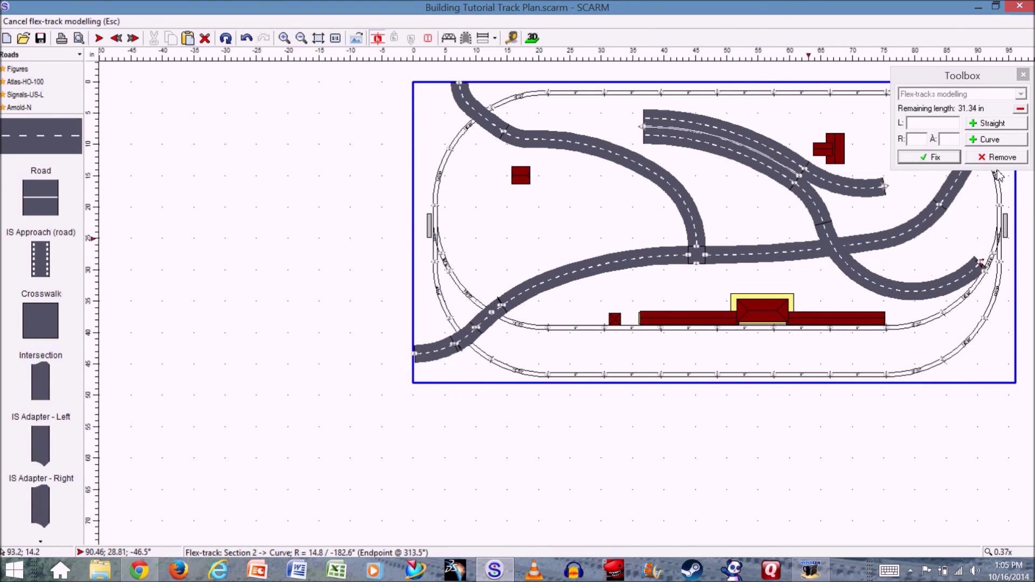
left_click(936, 161)
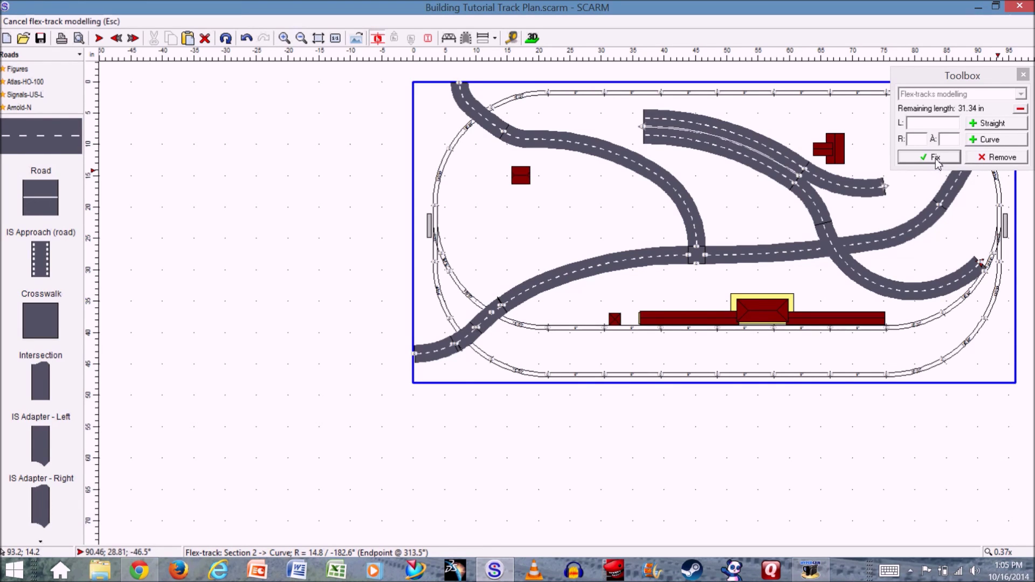